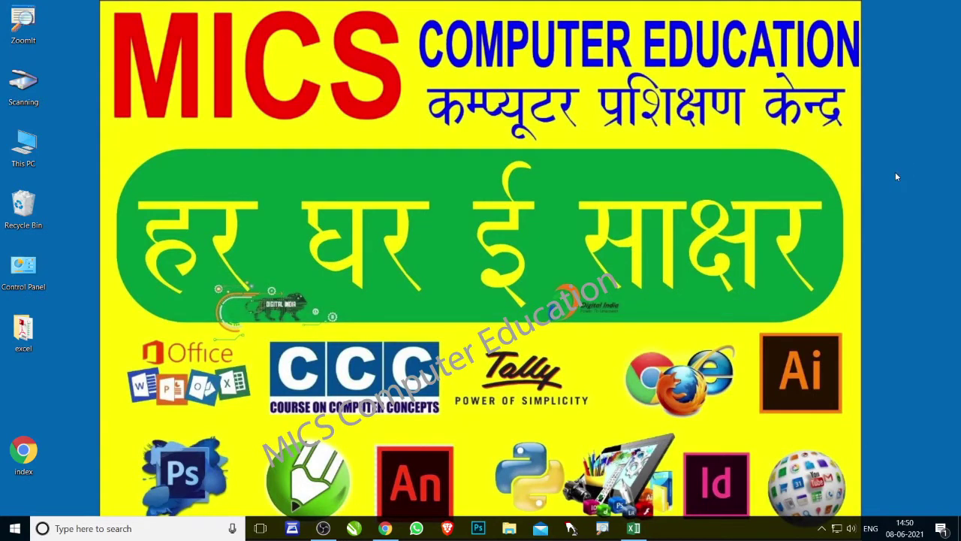
- Bring up the practice workbook, look over the ex-4 First Sem-Result table, and select E5
left_click(633, 527)
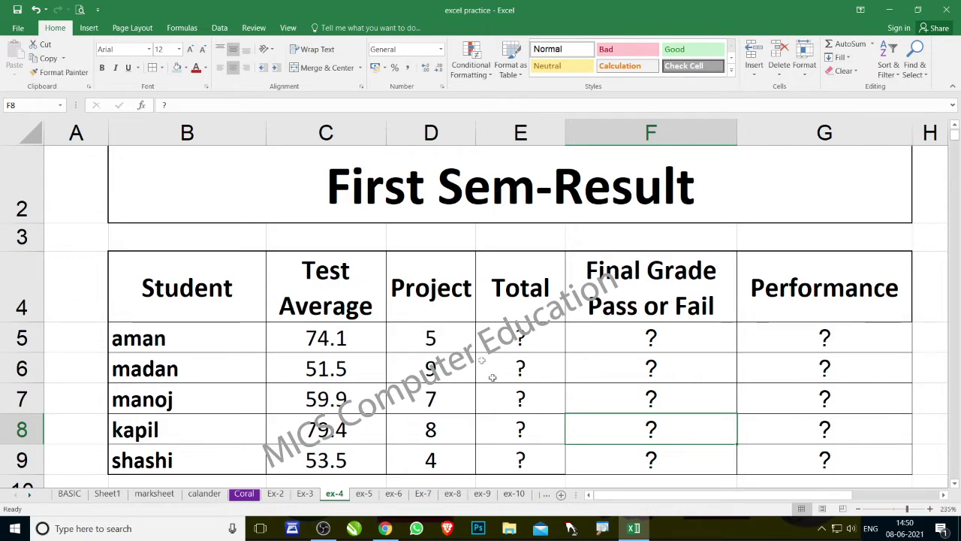
scroll(449, 359, "down", 2)
scroll(448, 359, "down", 2)
scroll(448, 359, "down", 1)
scroll(448, 359, "up", 1)
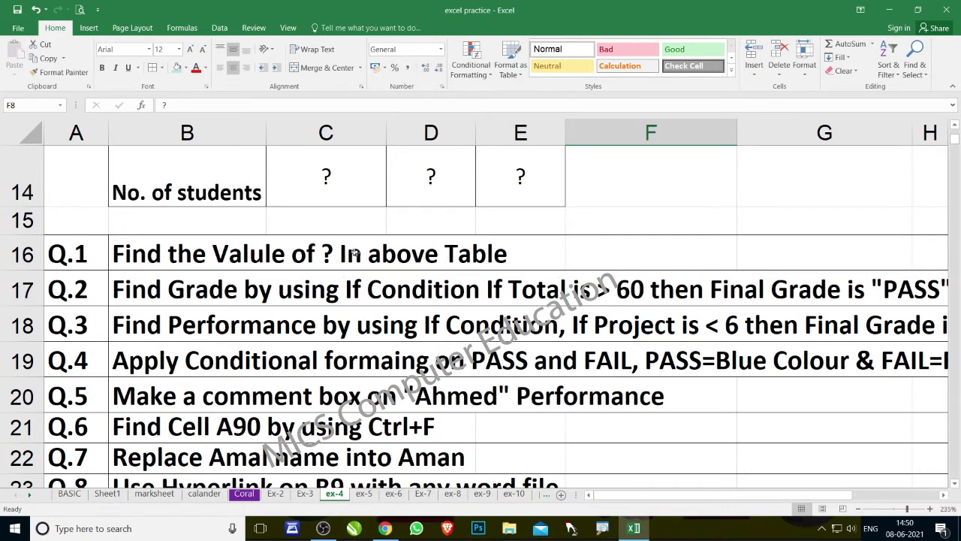
scroll(335, 283, "up", 1)
scroll(335, 283, "up", 2)
scroll(336, 283, "up", 2)
left_click(545, 340)
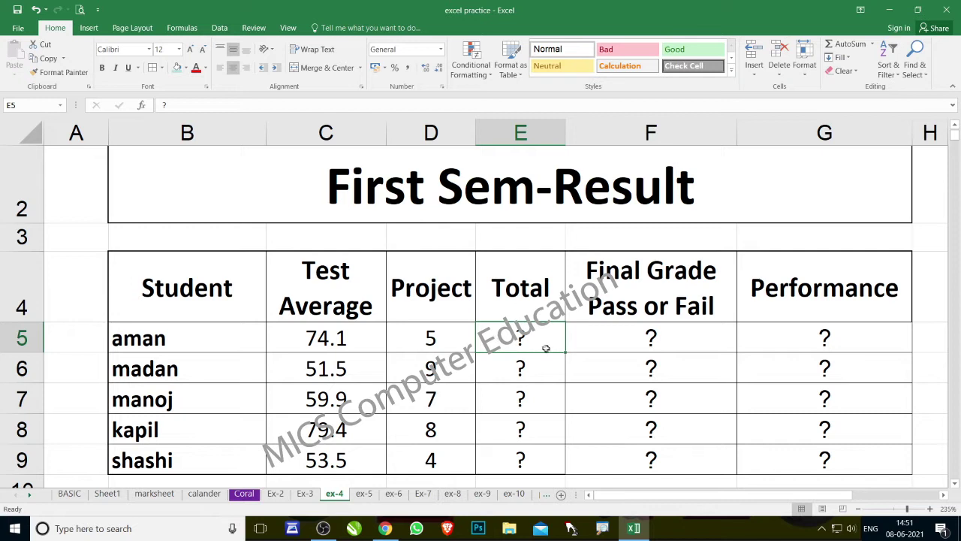
- Enter =SUM(C5:D5) in E5 using AutoSum
type("=")
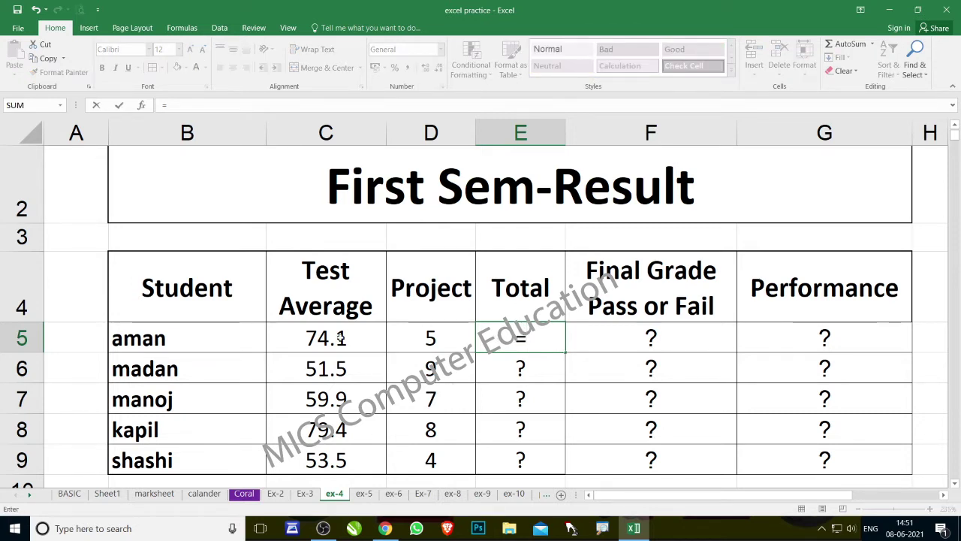
key("BackSpace")
key("Escape")
key("alt+equal")
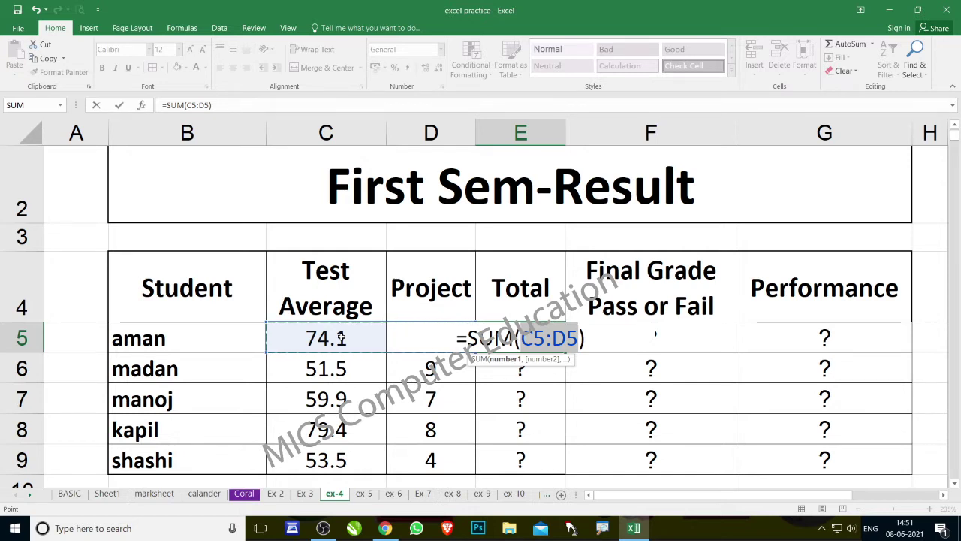
key("Return")
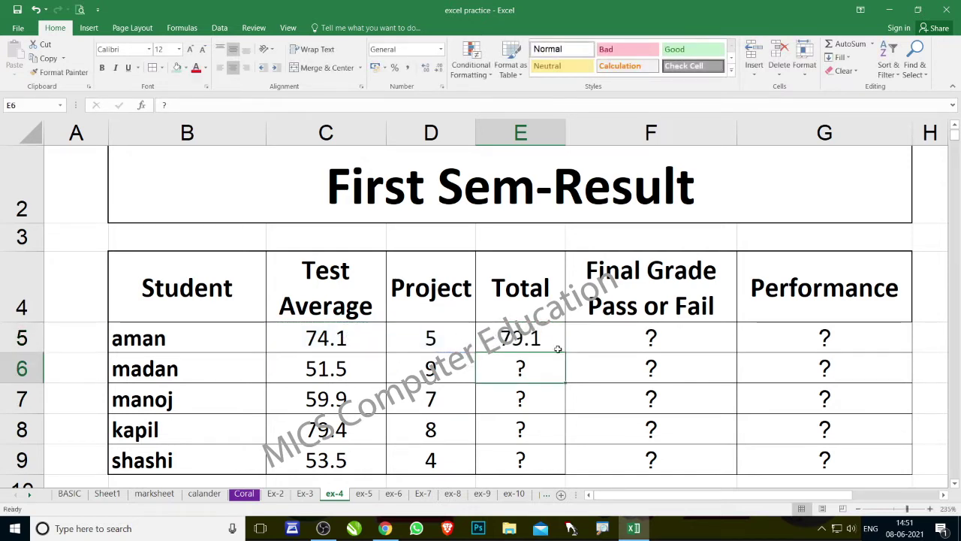
- Copy the SUM formula down to E9, giving totals from 79.1 to 57.5
left_click(551, 341)
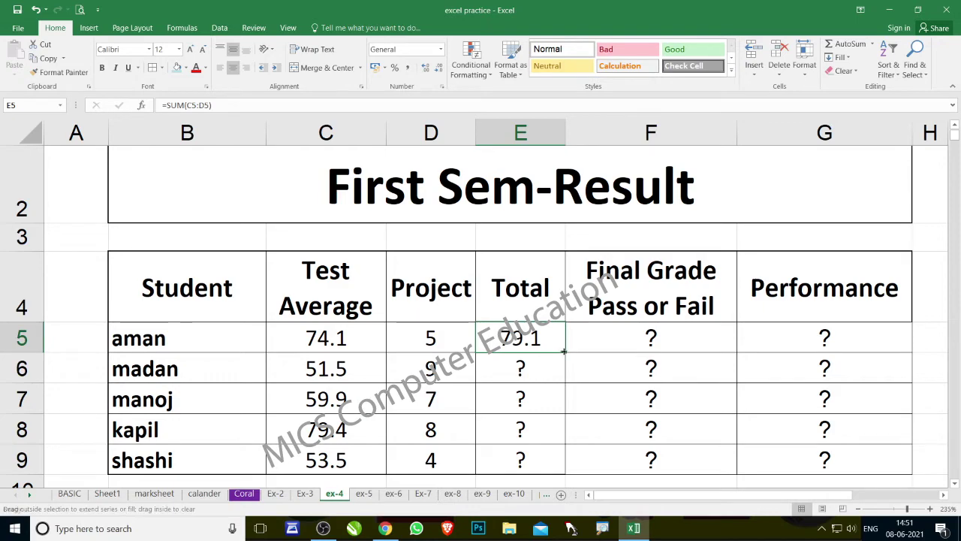
double_click(562, 349)
scroll(531, 409, "down", 1)
scroll(532, 413, "down", 1)
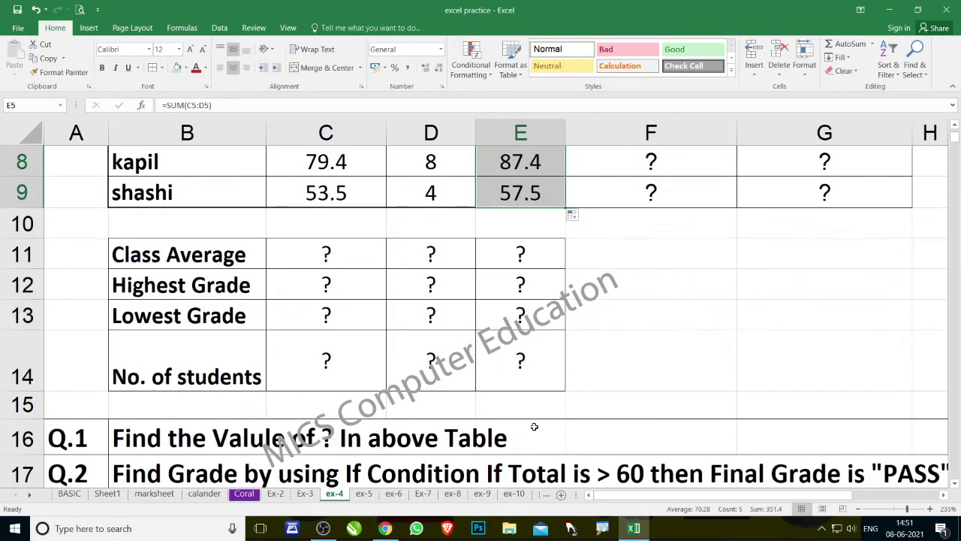
scroll(532, 421, "down", 1)
scroll(533, 425, "down", 1)
scroll(533, 425, "down", 1, "ctrl")
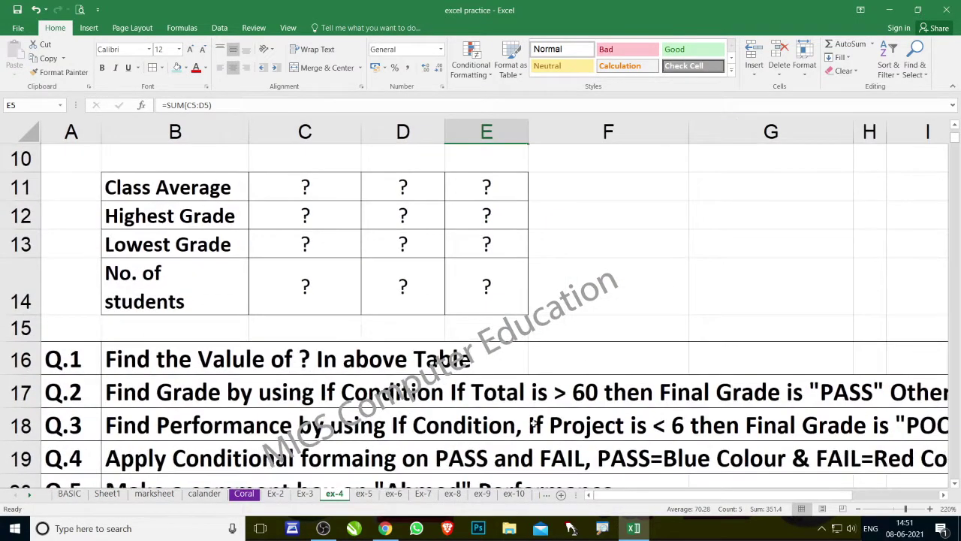
scroll(532, 424, "down", 1, "ctrl")
scroll(532, 424, "down", 1, "ctrl")
scroll(531, 424, "down", 1, "ctrl")
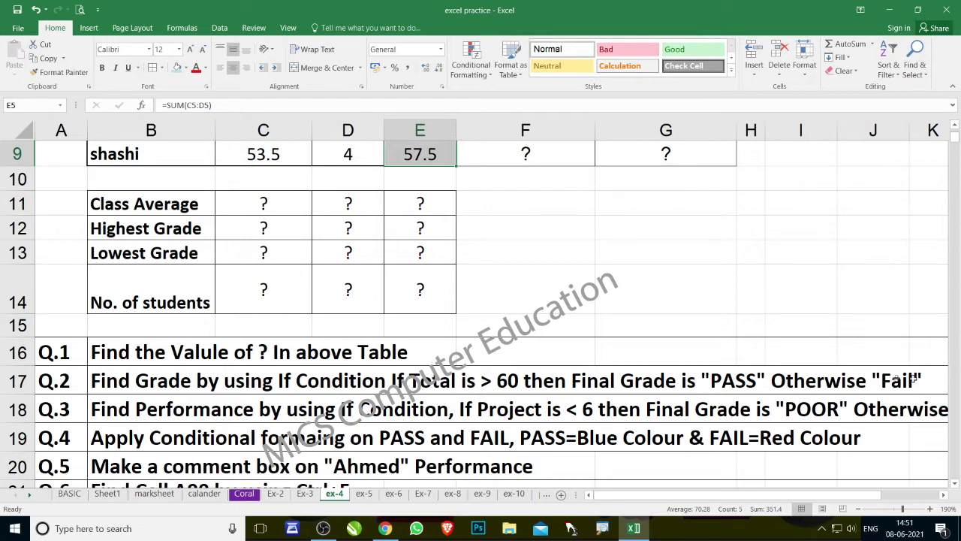
scroll(455, 391, "up", 2)
- In F5, start an IF formula with the condition E5>60
left_click(433, 235)
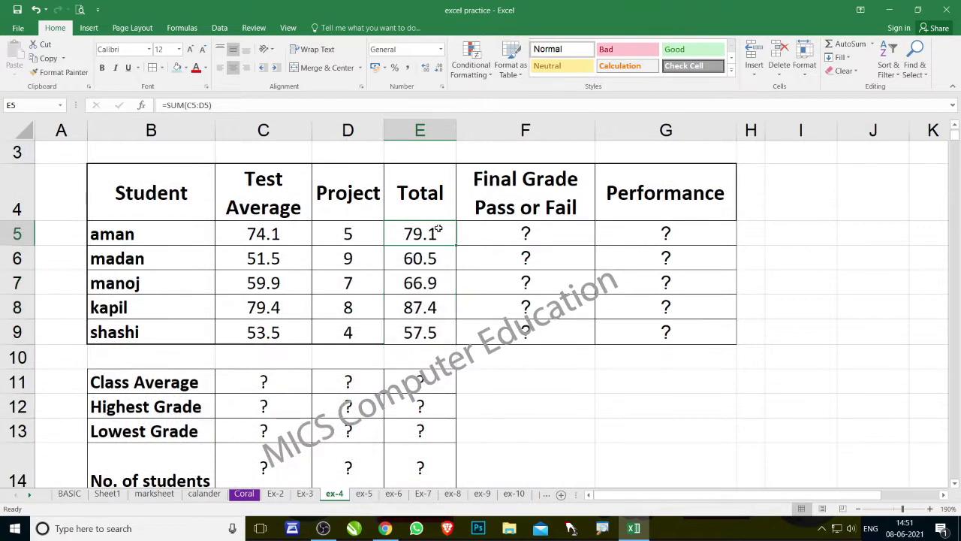
left_click(534, 231)
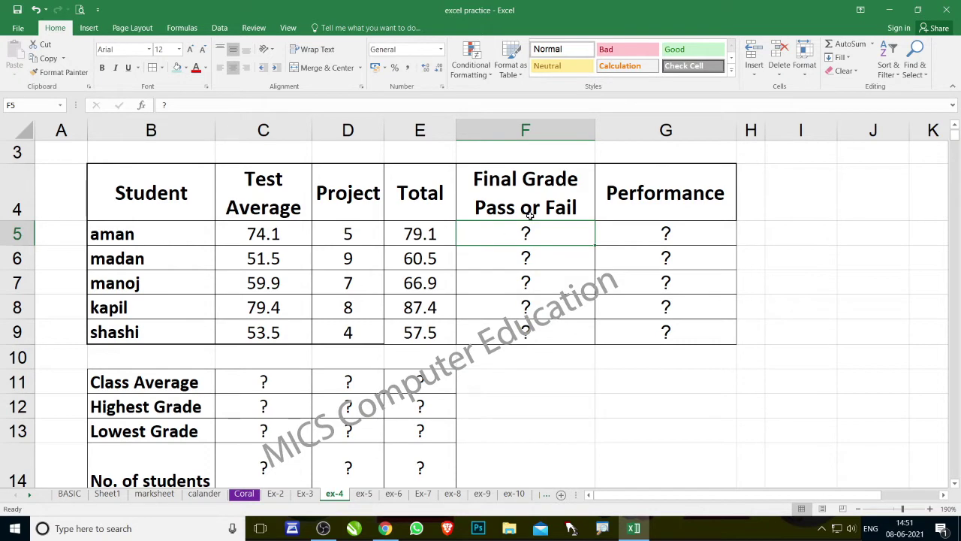
scroll(529, 215, "up", 5, "ctrl")
scroll(529, 215, "up", 2)
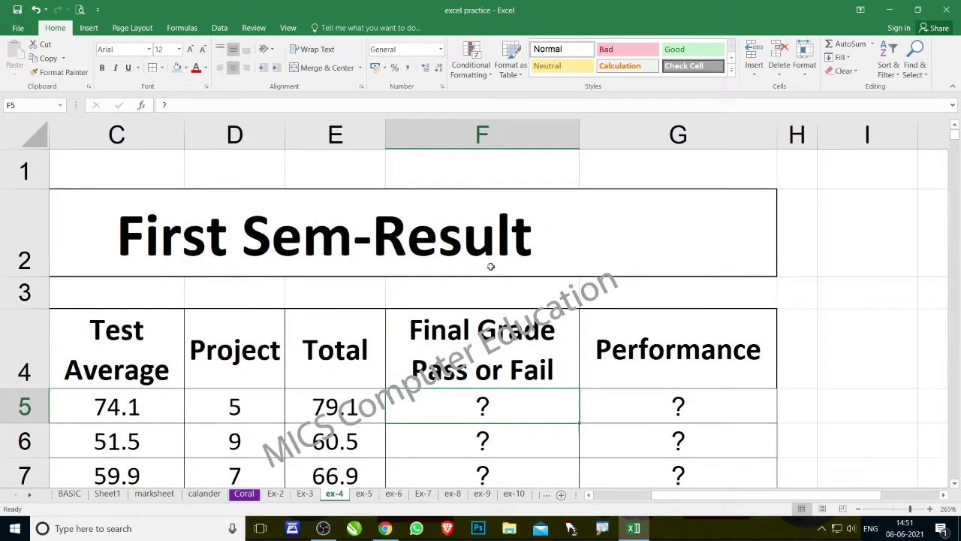
scroll(490, 266, "down", 1)
type("=")
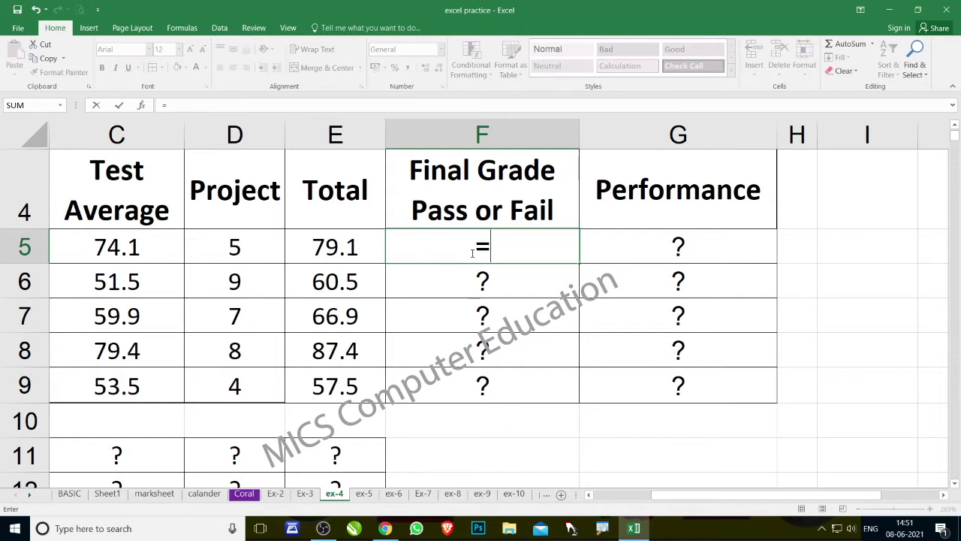
type("if")
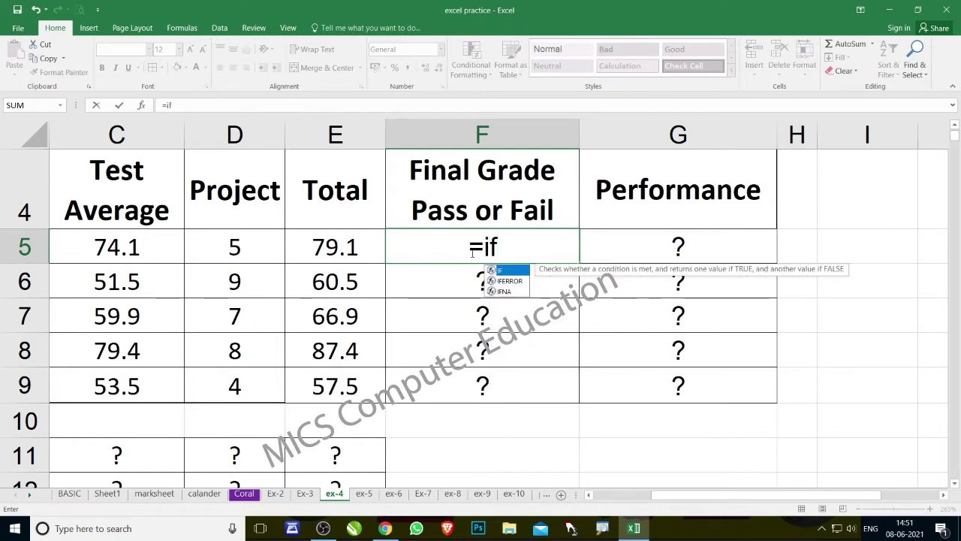
key("Tab")
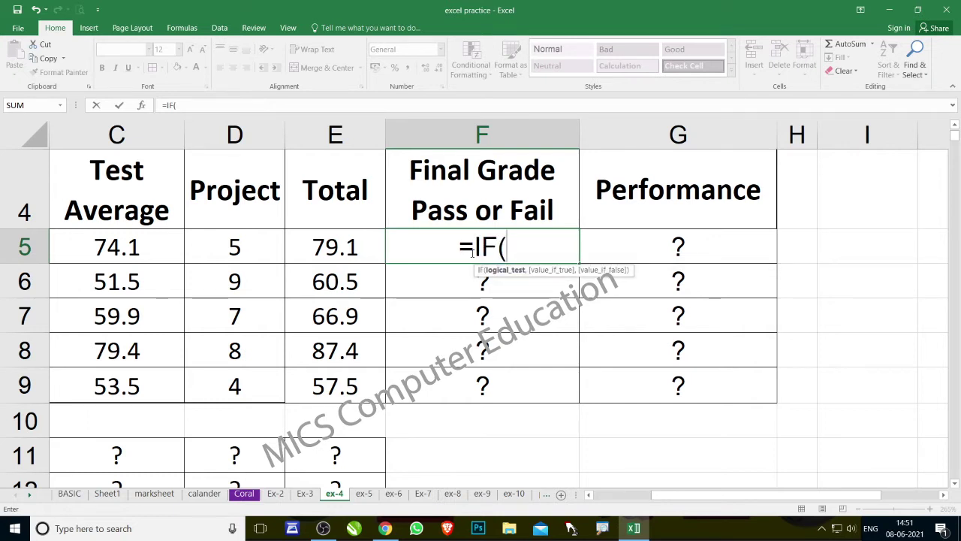
left_click(327, 248)
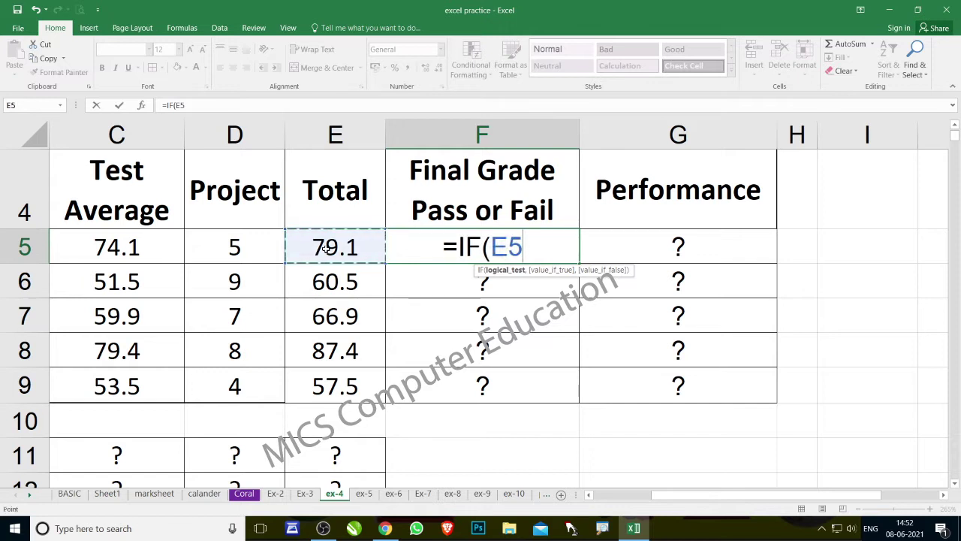
type(">60")
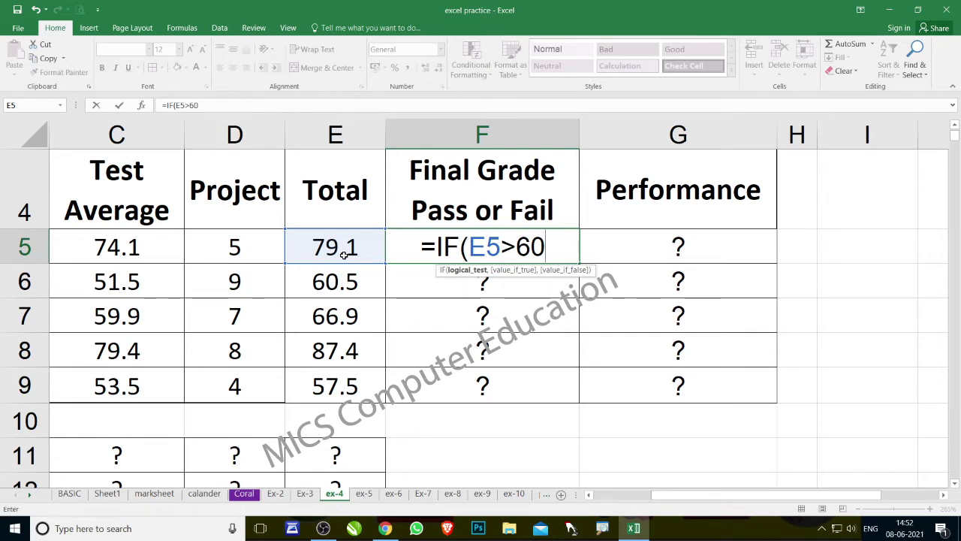
- Add the "Pass" and "Fail" results to F5's IF formula and commit it
type(",\"Pass\",\"Fail\"")
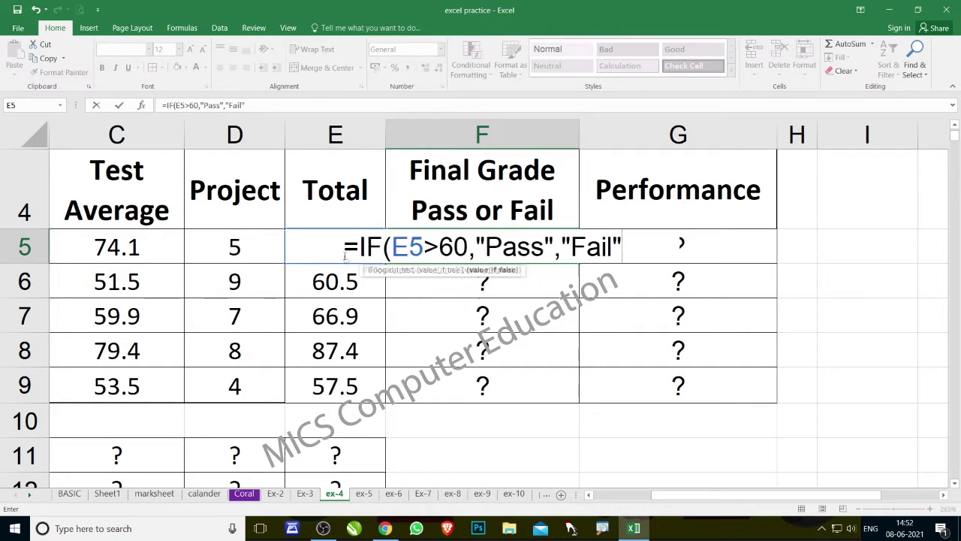
type(")")
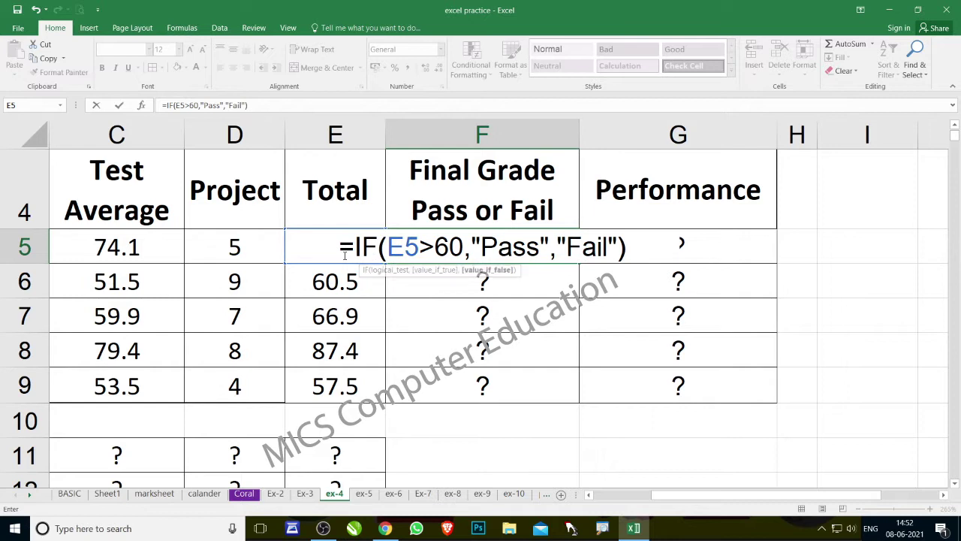
key("BackSpace")
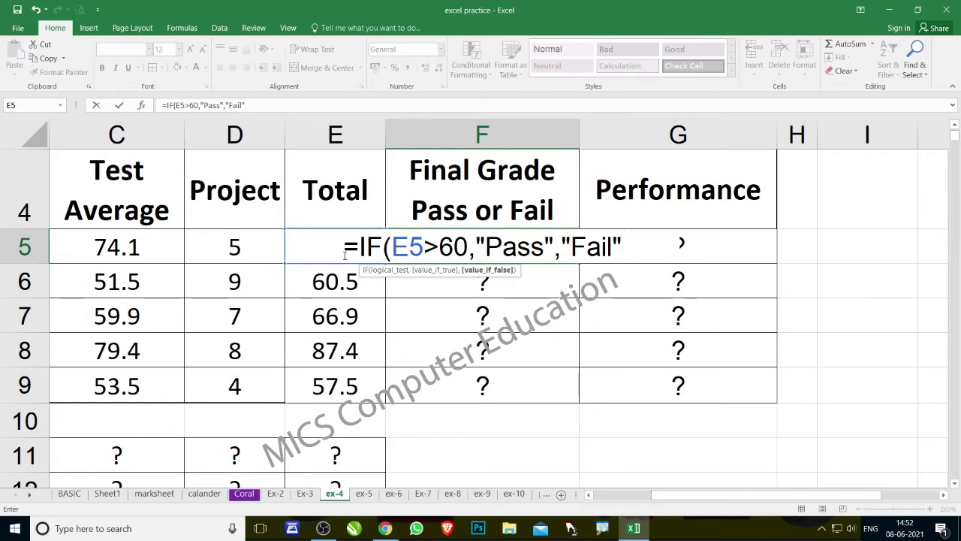
key("ctrl+Return")
key("F2")
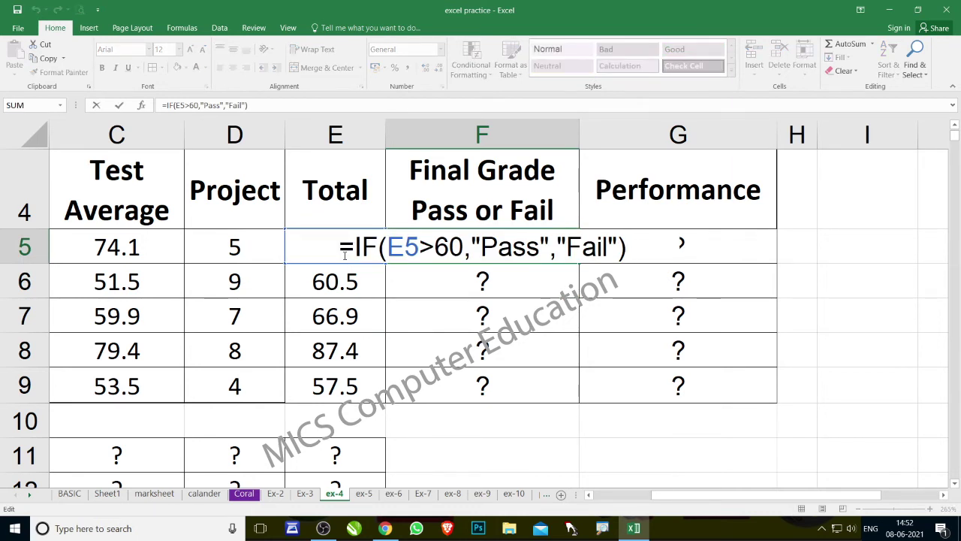
key("BackSpace")
key("BackSpace")
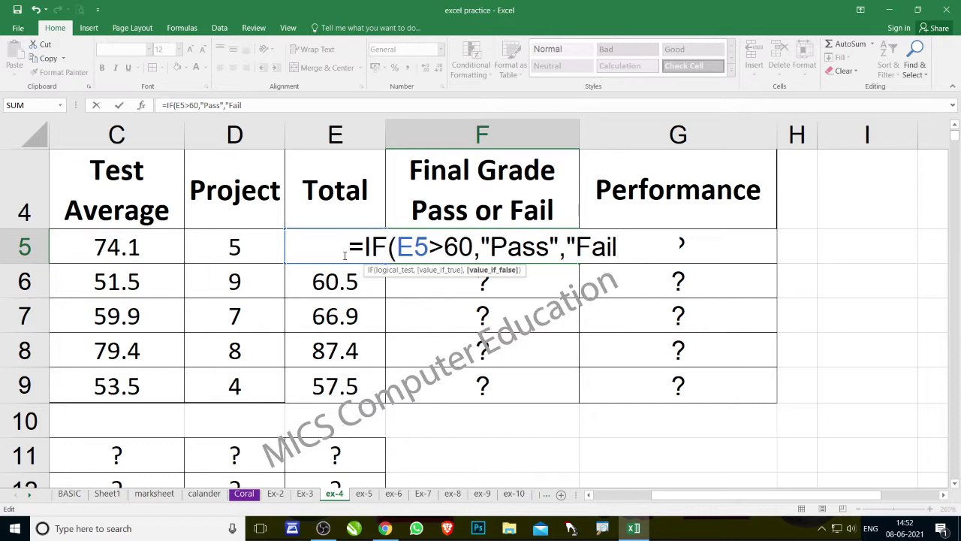
key("Return")
key("Return")
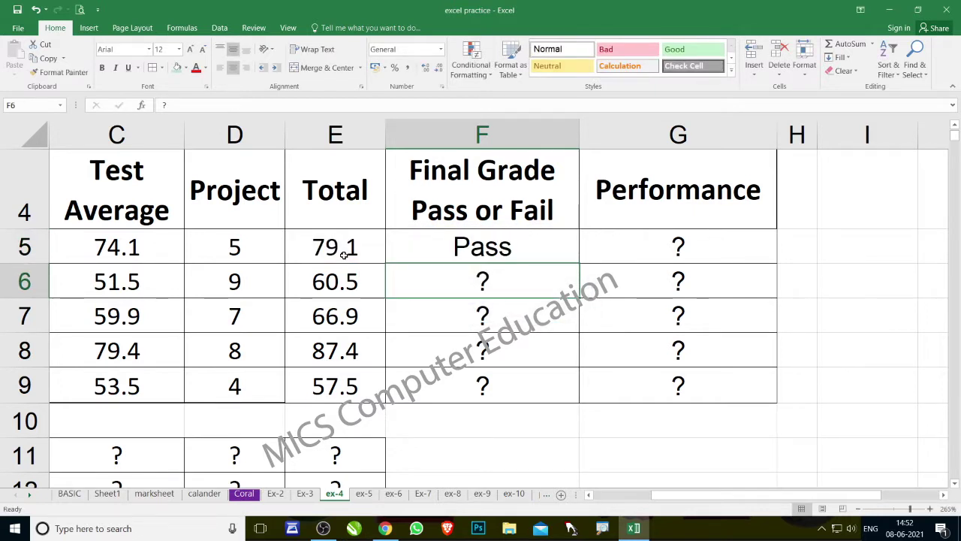
- Remove the stray quotes around Fail in F5's formula
key("Up")
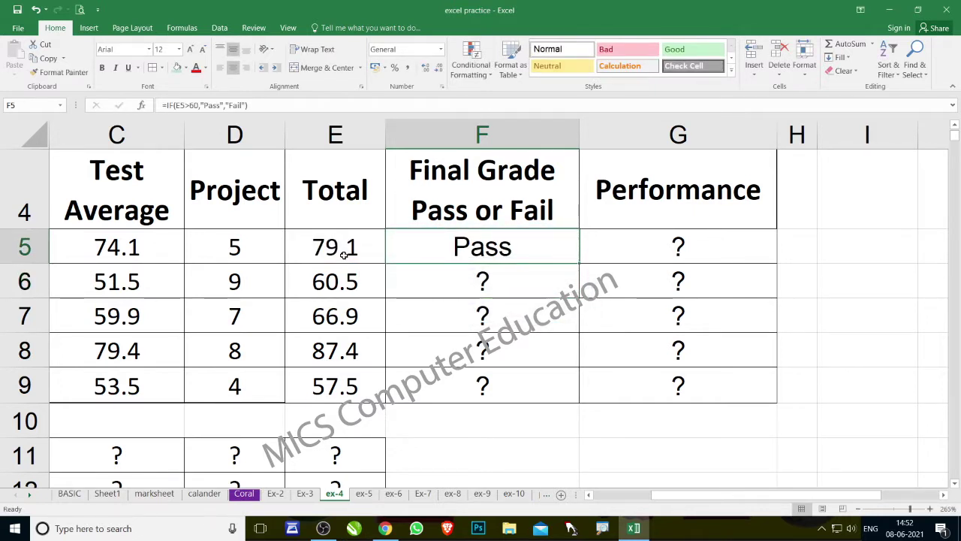
key("F2")
key("Left")
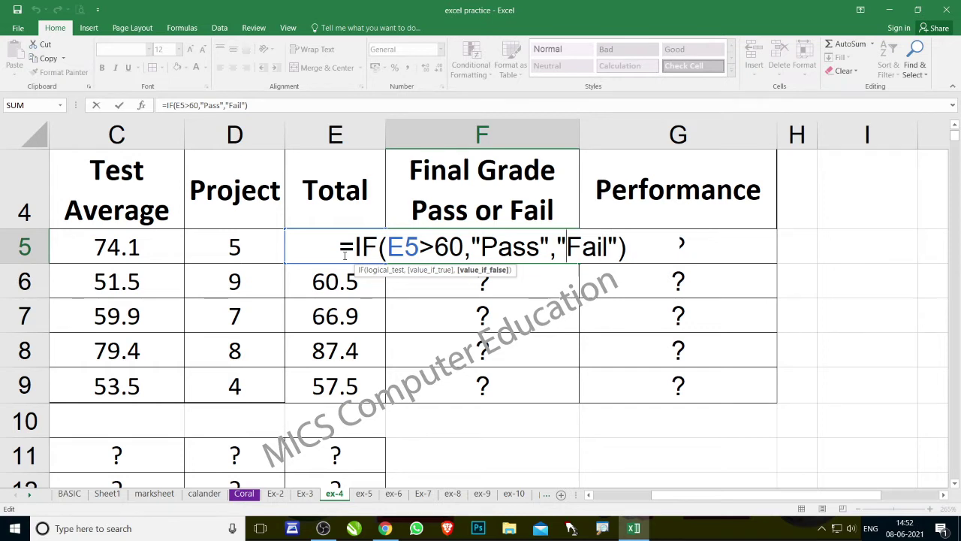
key("BackSpace")
key("Right")
key("Right")
key("Right")
key("Delete")
key("Delete")
key("Return")
- Correct F5 to read =IF(E5>60,"Pass","Fail") and confirm it
key("Up")
key("F2")
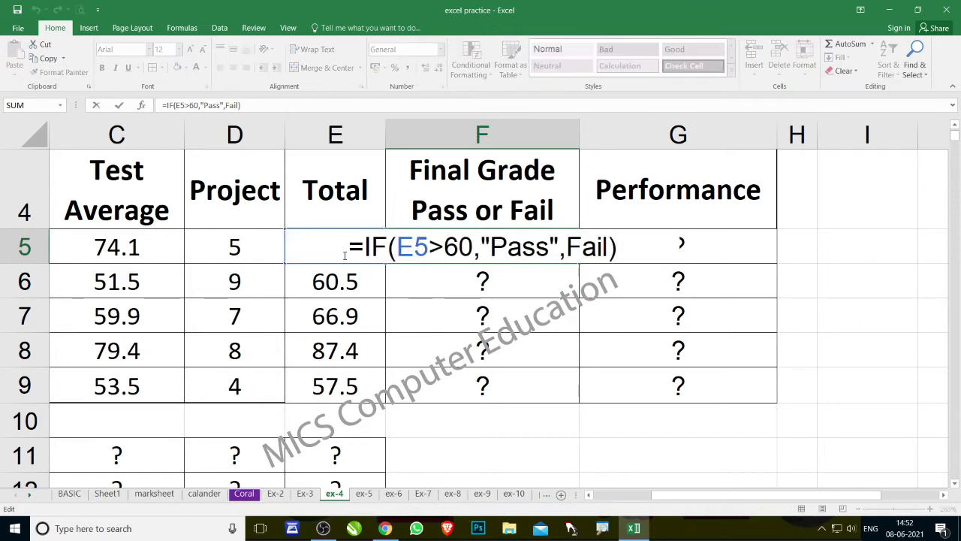
key("Left")
key("Left")
key("Left")
key("Left")
key("Left")
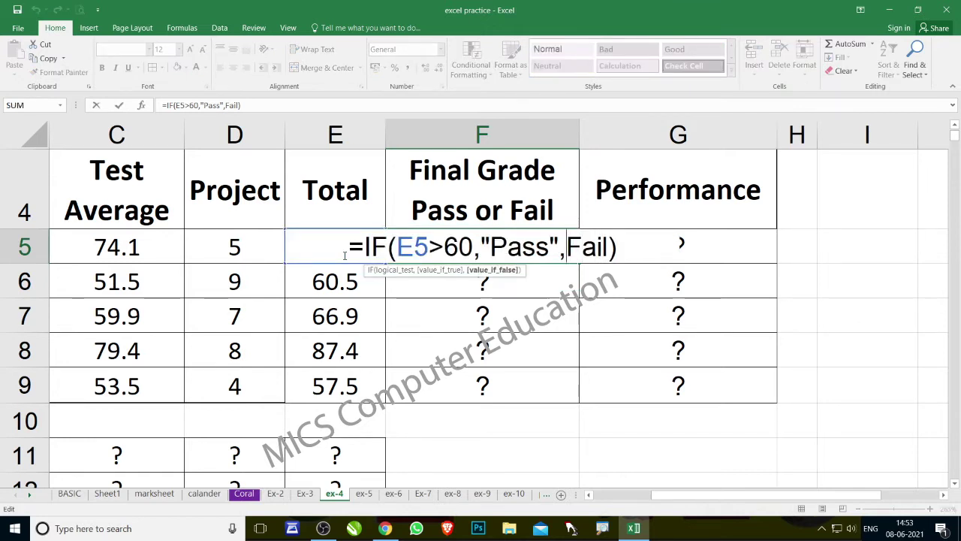
key("Return")
key("Up")
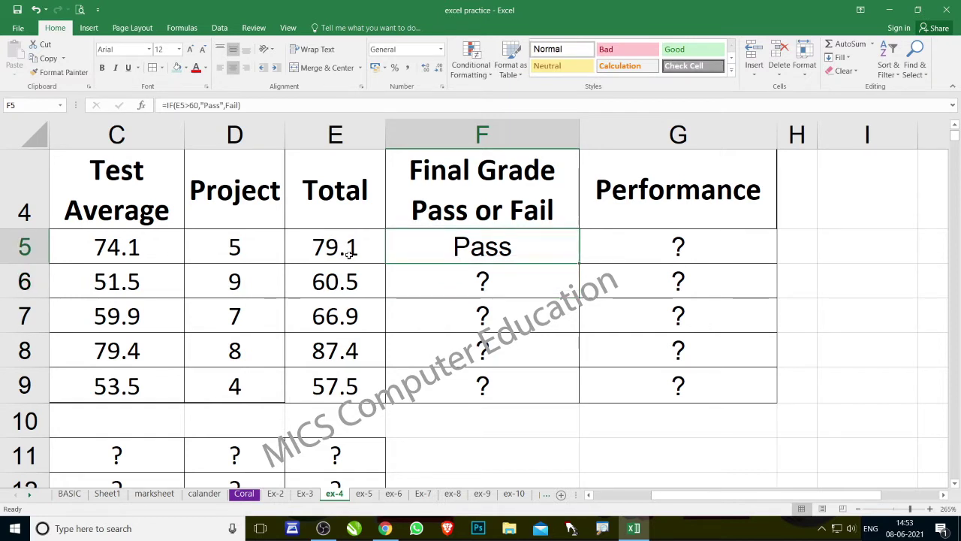
key("F2")
key("Left")
key("Left")
key("Left")
key("Left")
key("Left")
type("\"")
key("Right")
key("Right")
key("Right")
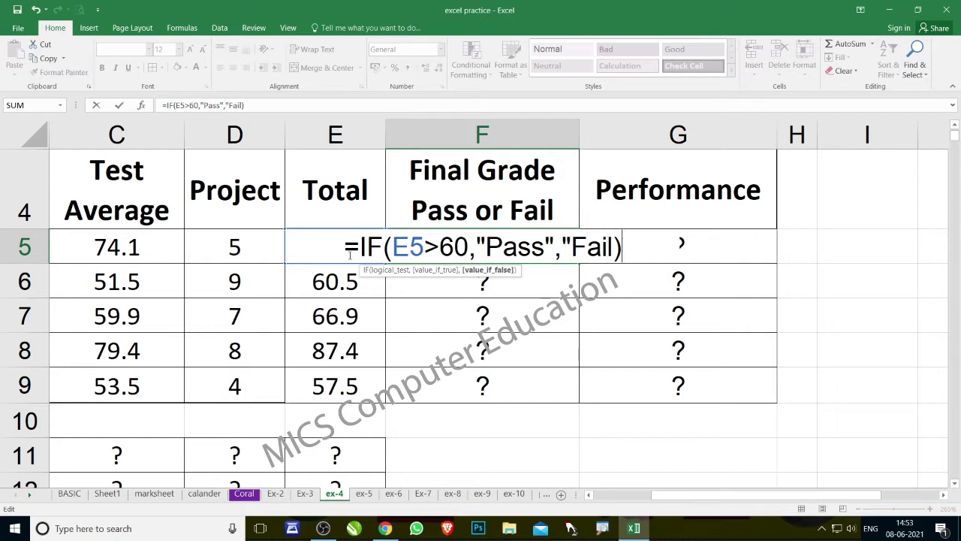
type("\"")
key("Return")
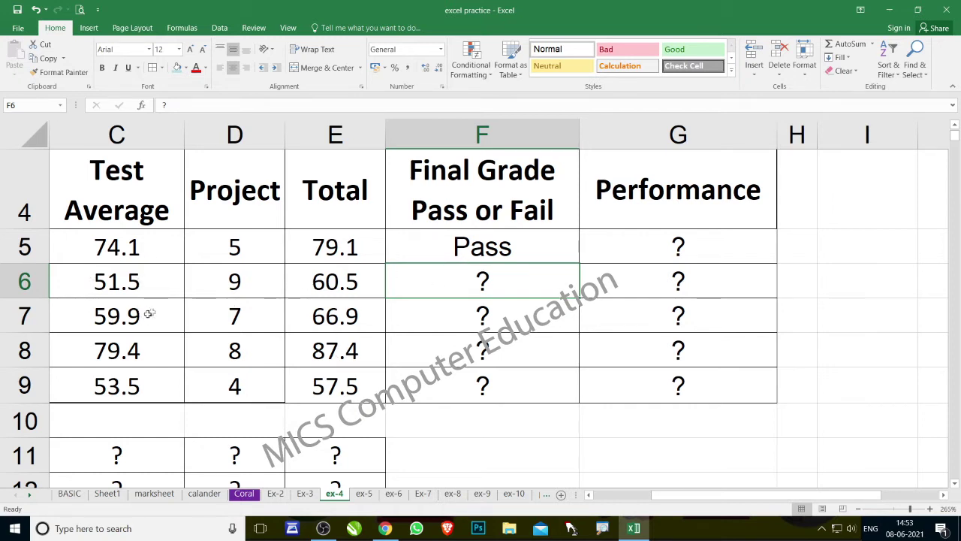
- Copy the pass/fail formula down to F9, giving four Pass and one Fail
left_click(401, 244)
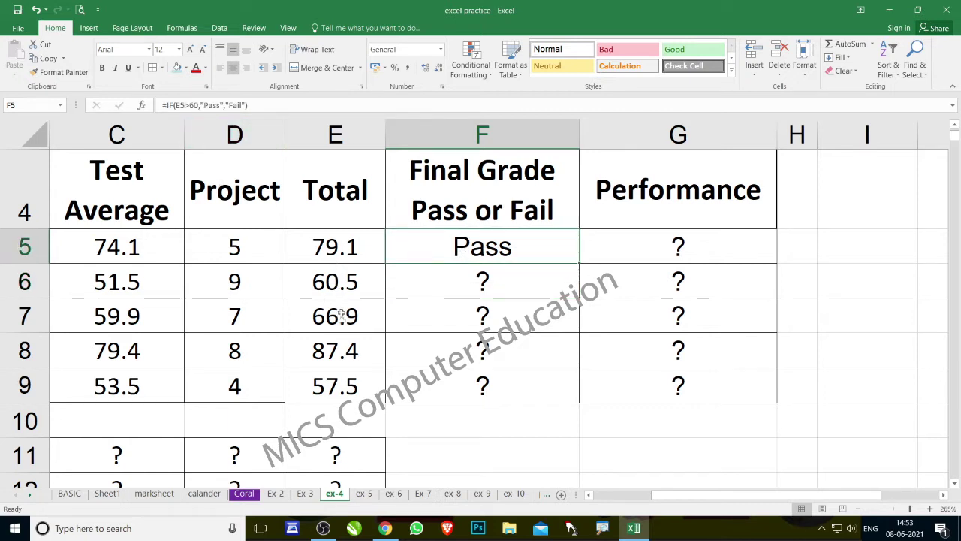
left_click(335, 386)
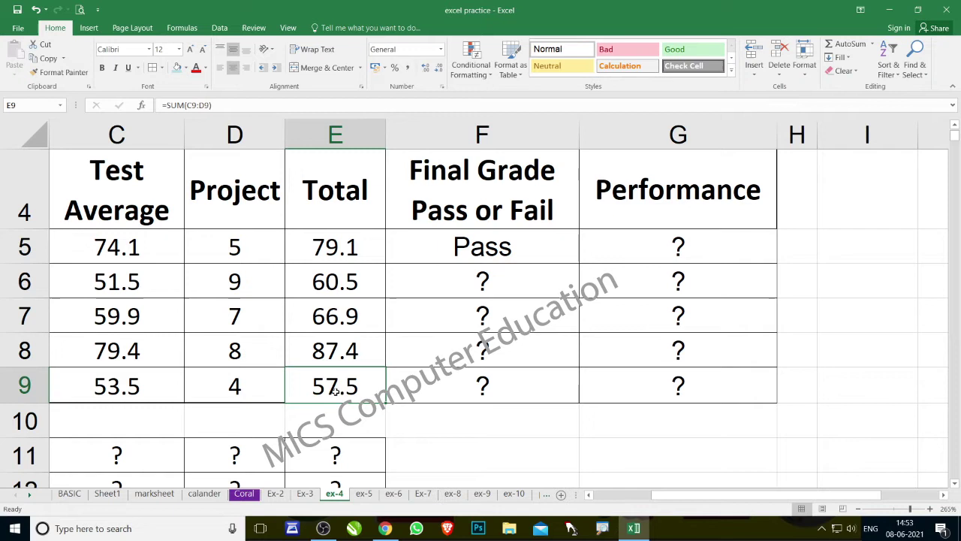
left_click(567, 253)
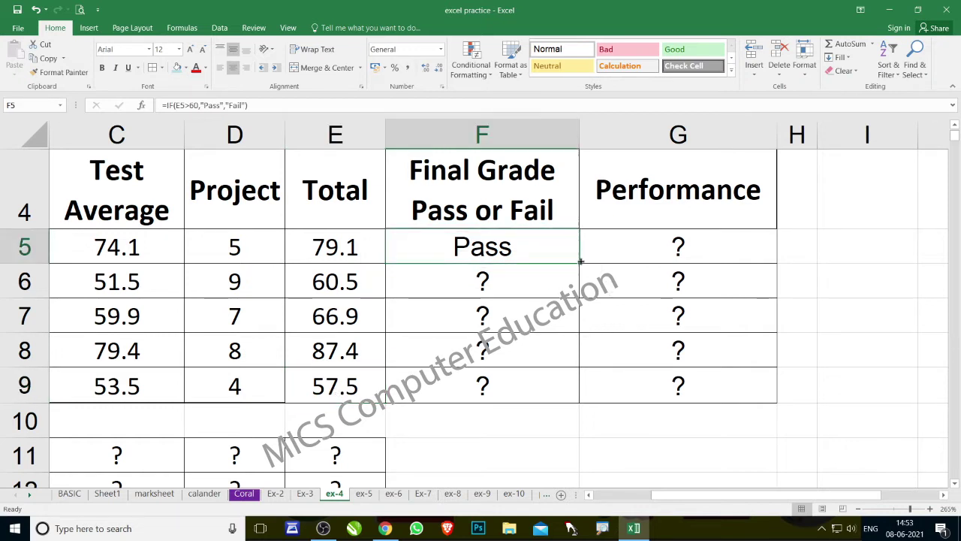
left_click_drag(581, 262, 579, 402)
left_click(510, 385)
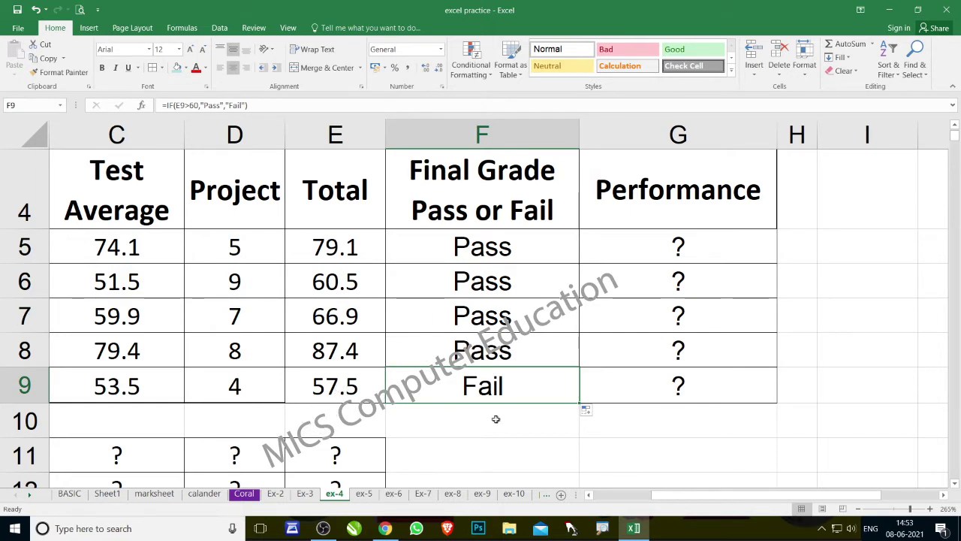
scroll(444, 426, "down", 2)
scroll(445, 427, "down", 4)
scroll(444, 427, "up", 1)
scroll(444, 426, "up", 2)
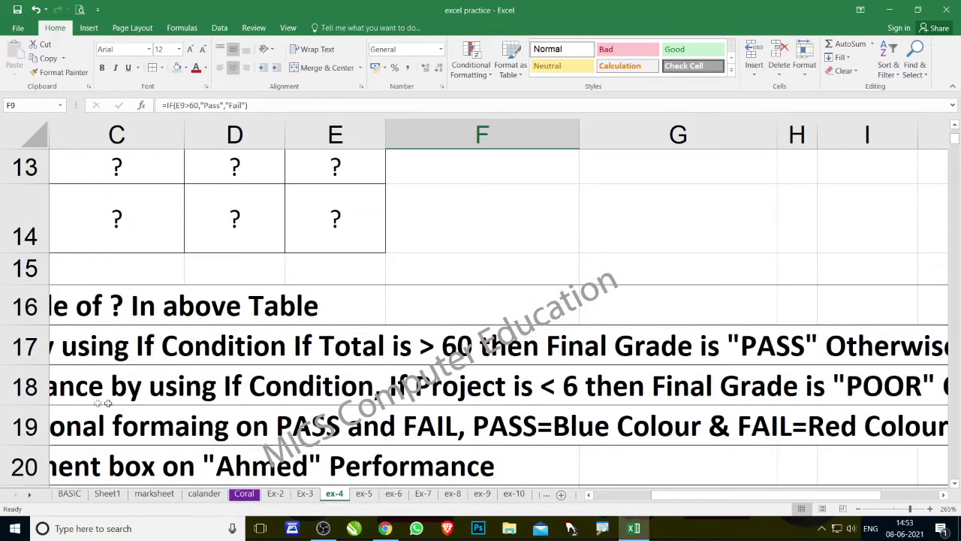
left_click(589, 496)
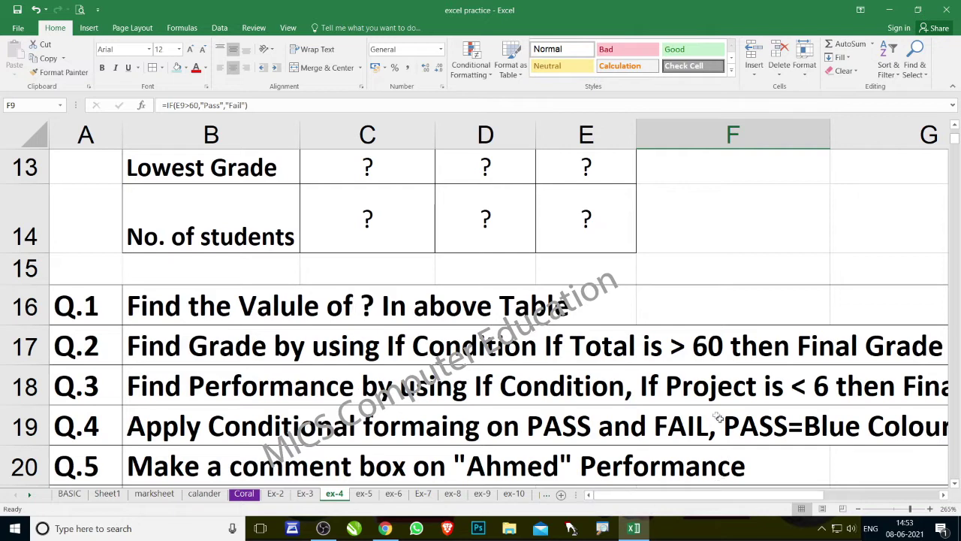
left_click(943, 498)
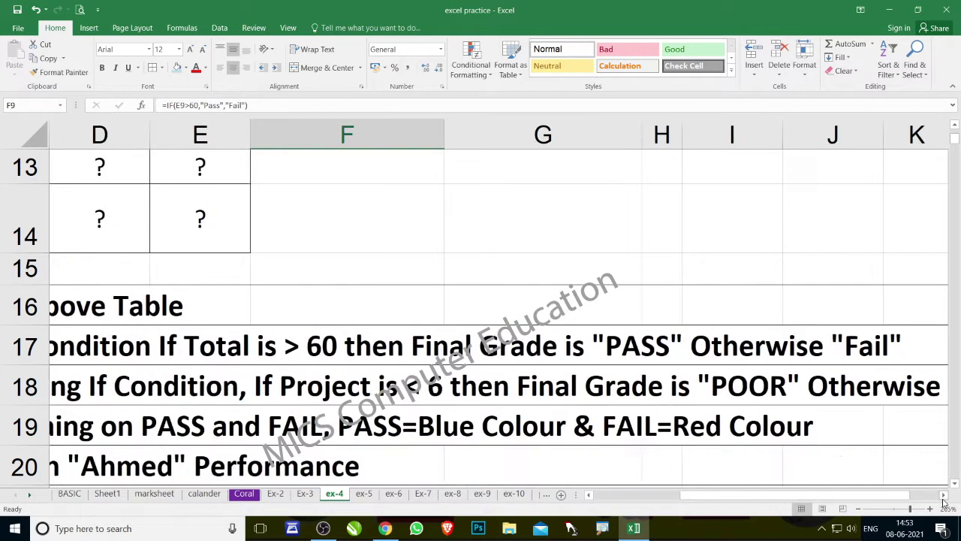
left_click(943, 502)
scroll(667, 375, "up", 4)
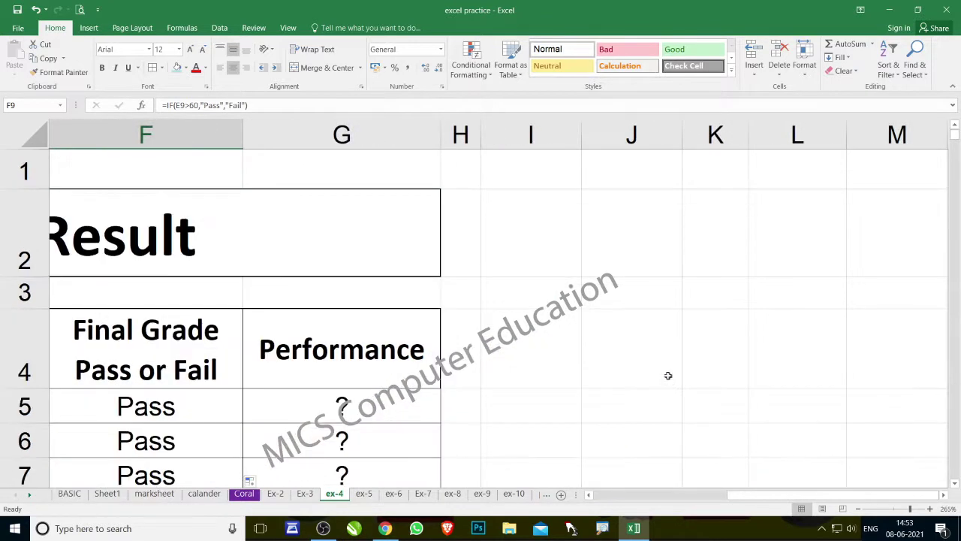
scroll(515, 402, "down", 1)
left_click(344, 245)
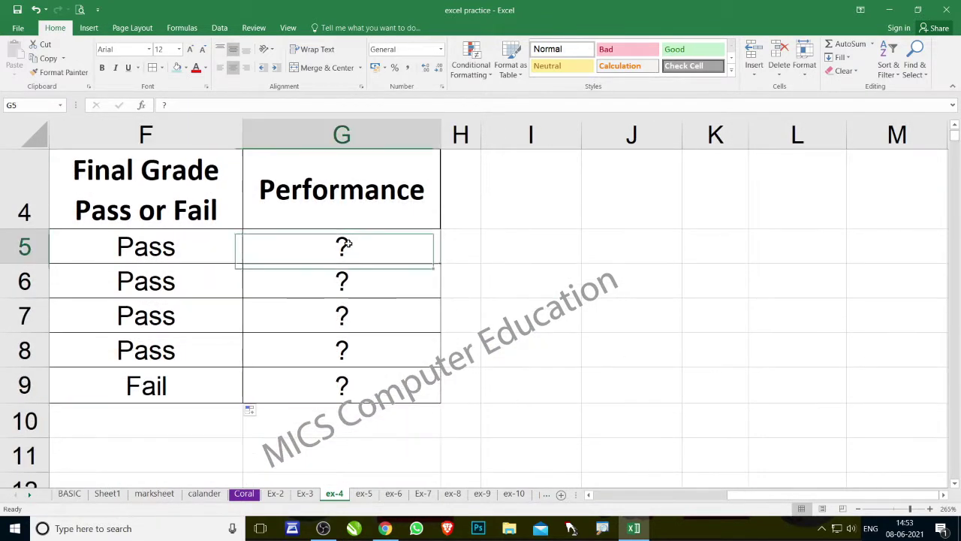
key("Left")
key("Left")
key("Left")
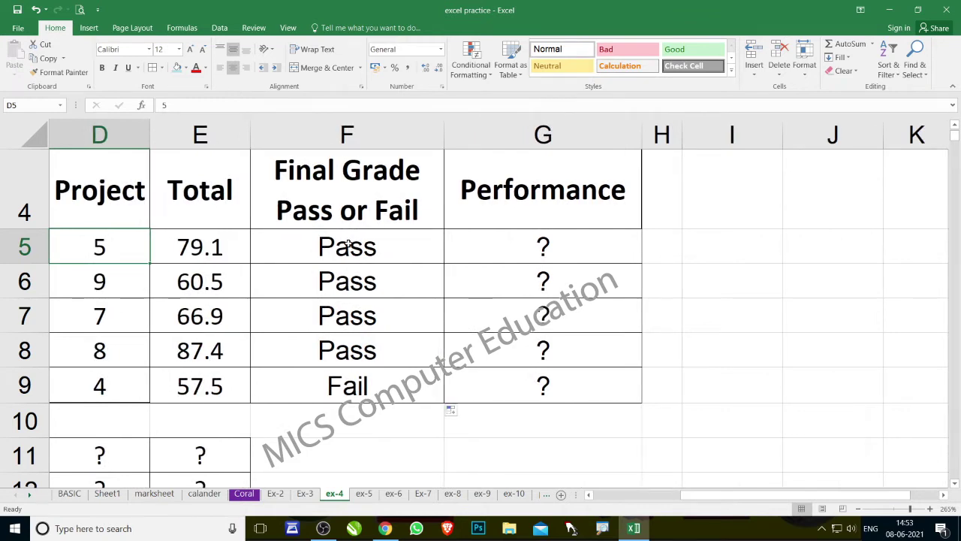
key("Left")
key("Right")
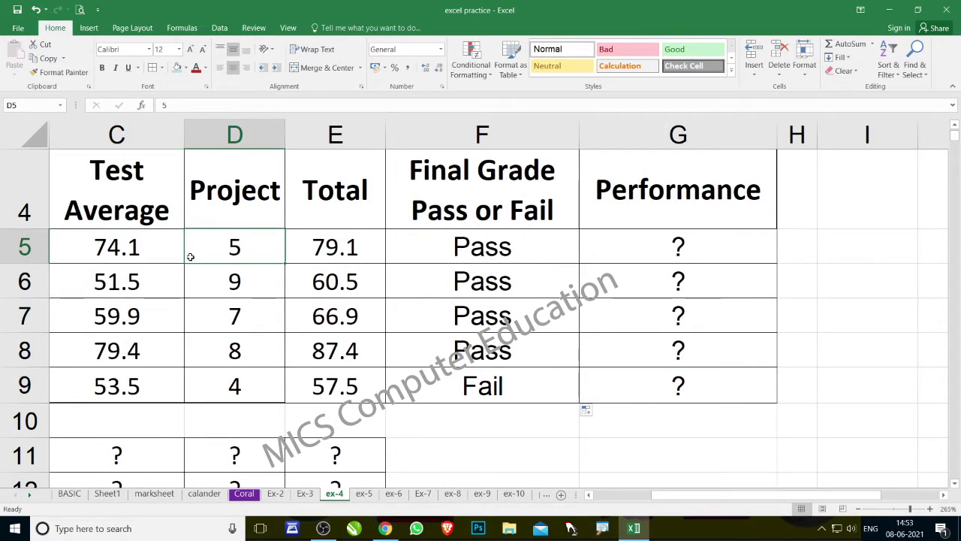
scroll(633, 352, "down", 1)
scroll(633, 352, "down", 1)
scroll(633, 352, "down", 2)
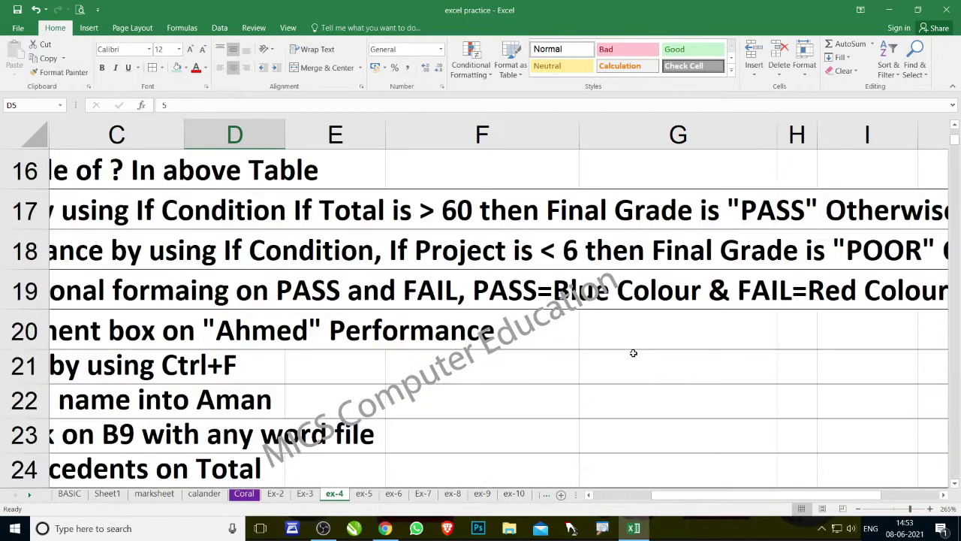
scroll(631, 353, "up", 3)
scroll(623, 354, "up", 2)
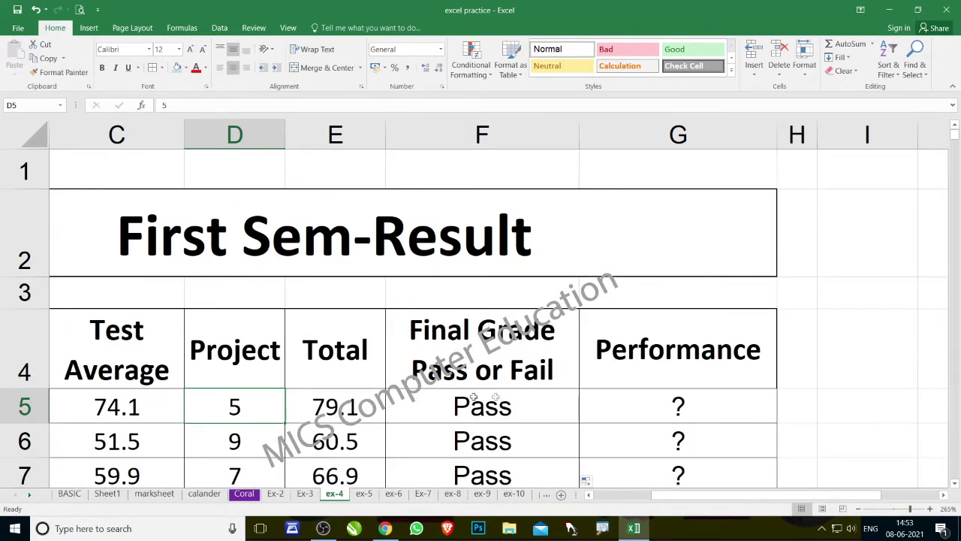
left_click(647, 412)
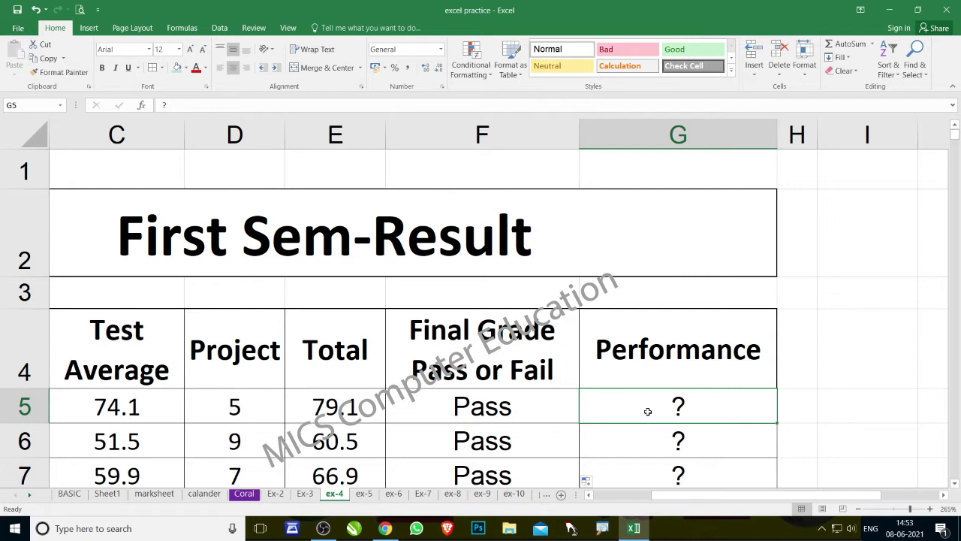
- Enter =IF(D5<6,"Poor","OK") in G5 so the first student shows Poor
type("=IF(")
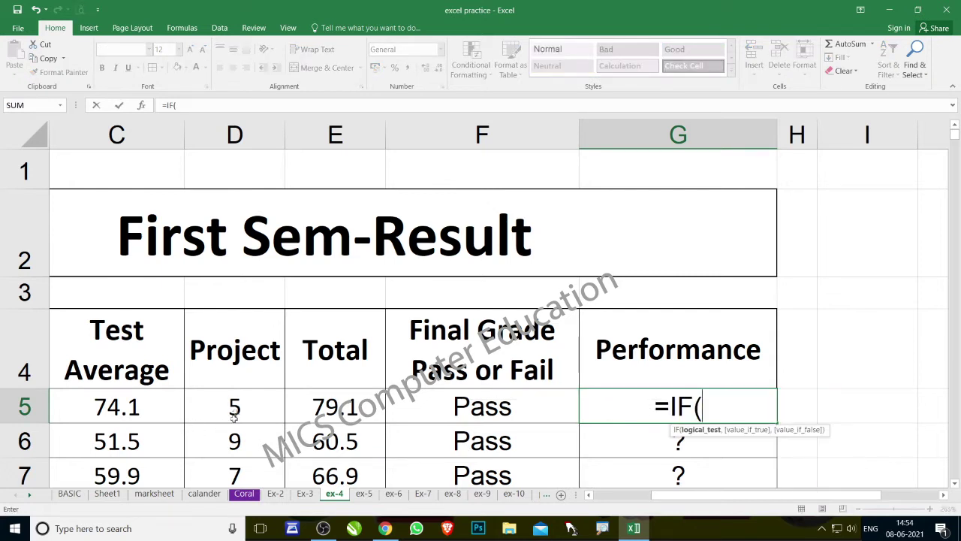
left_click(235, 407)
type(">")
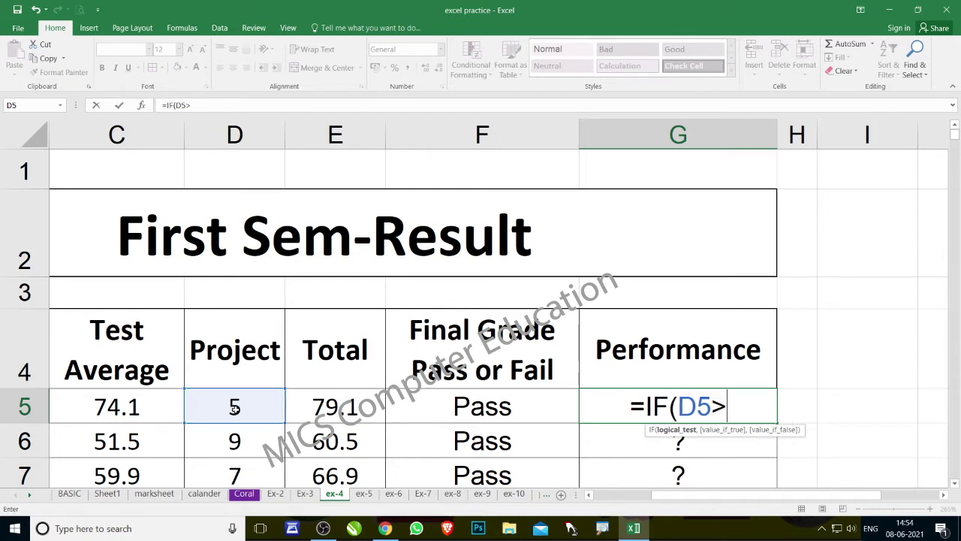
key("BackSpace")
type("<")
type("6,\"Poor\"")
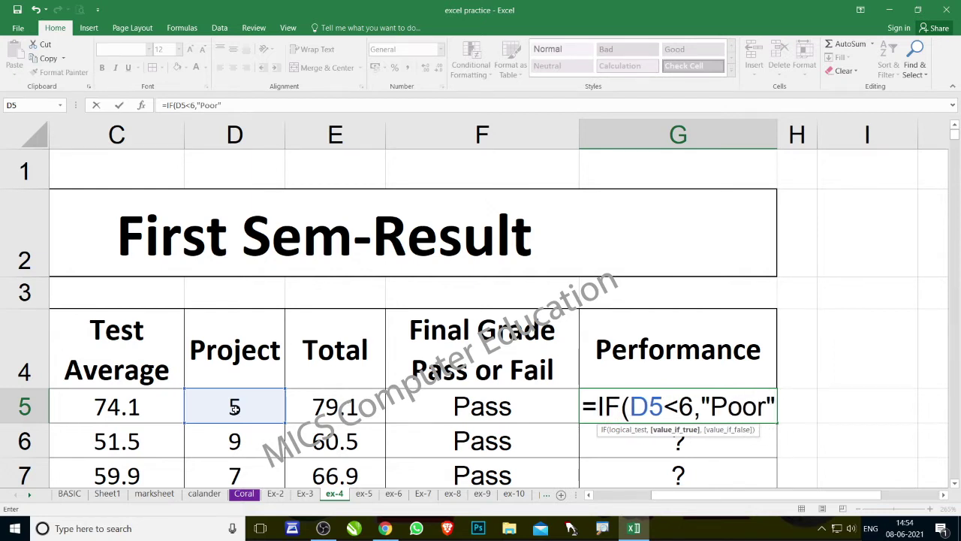
type(",\"OK")
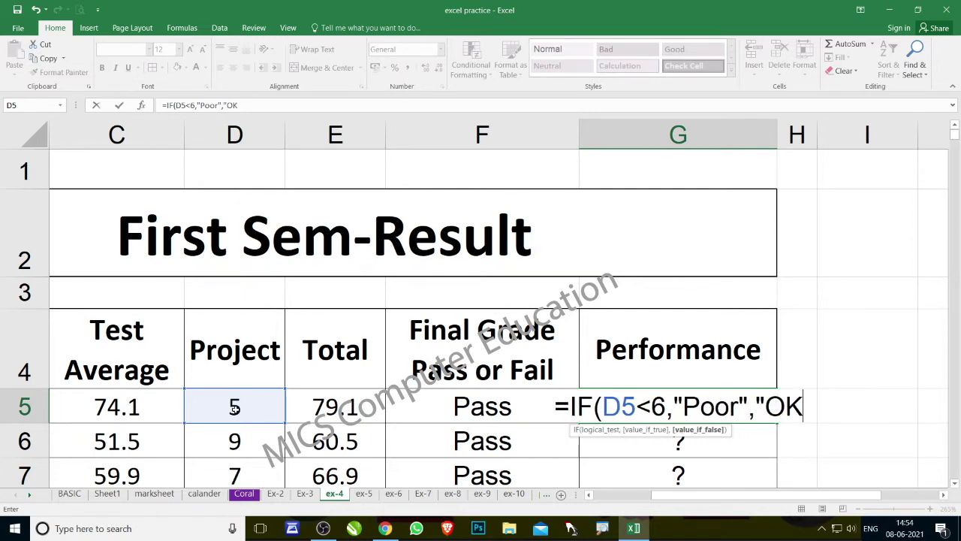
type("\")")
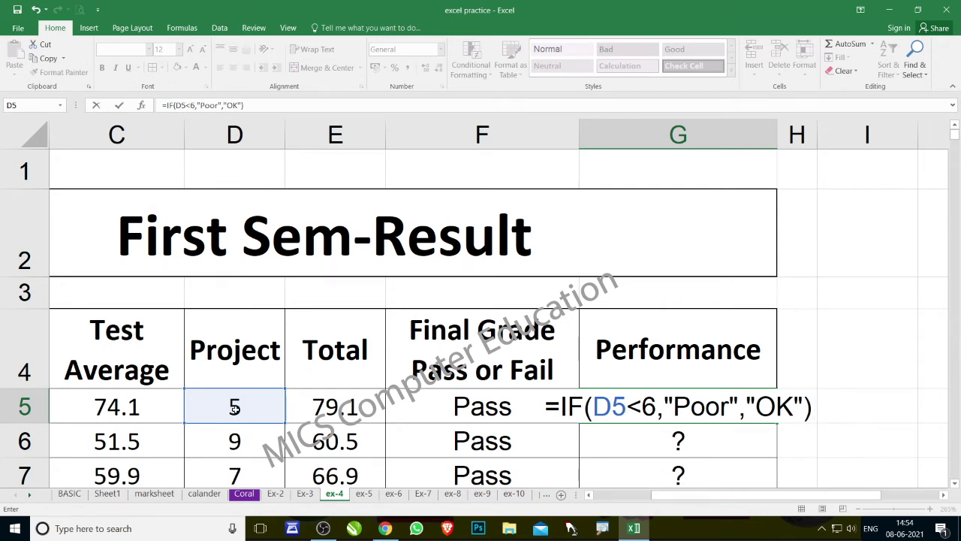
key("Return")
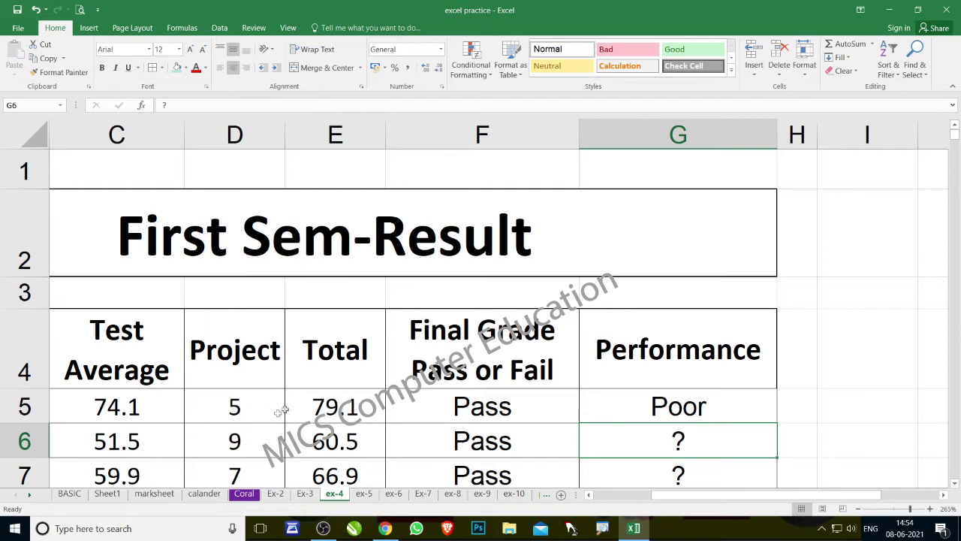
left_click(762, 421)
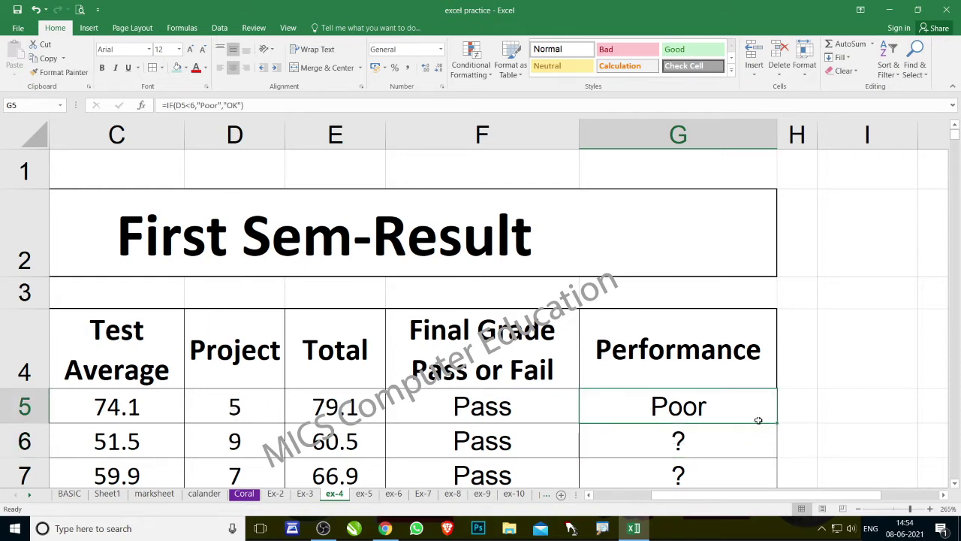
scroll(756, 420, "down", 2, "ctrl")
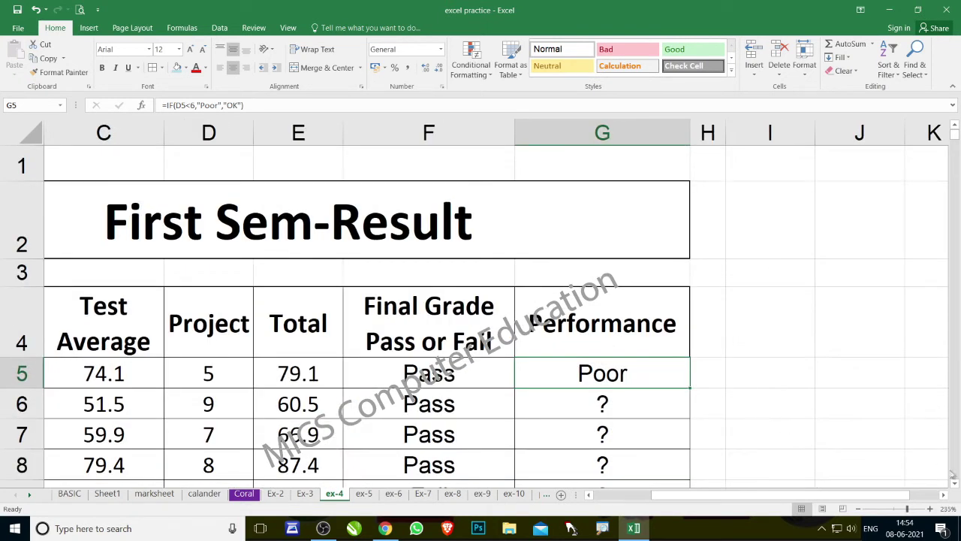
scroll(661, 308, "down", 2)
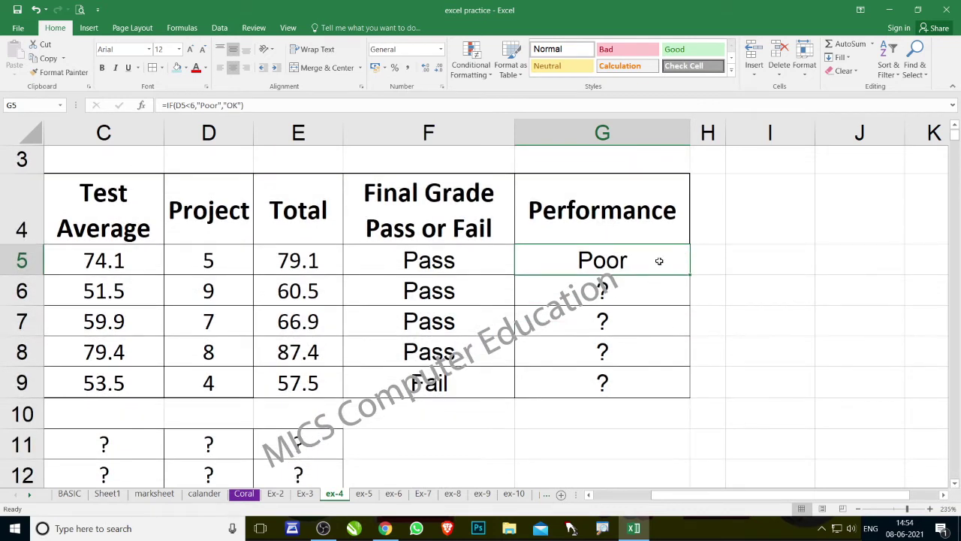
left_click_drag(690, 275, 625, 398)
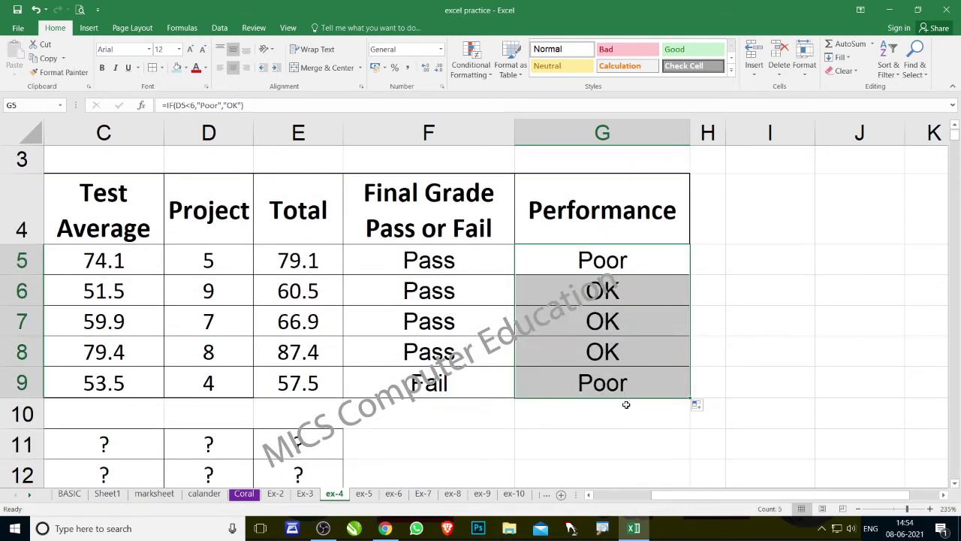
left_click(220, 375)
left_click(221, 260)
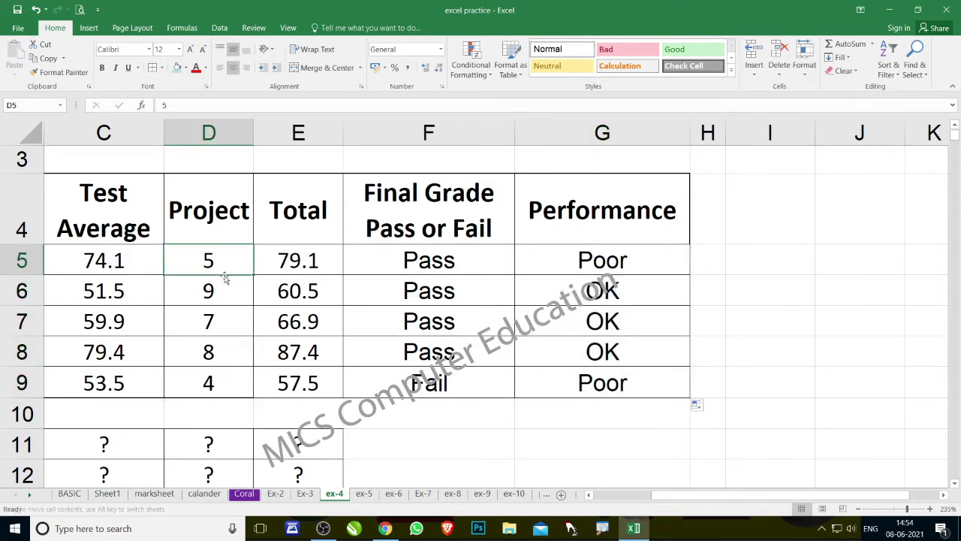
left_click_drag(222, 260, 225, 349)
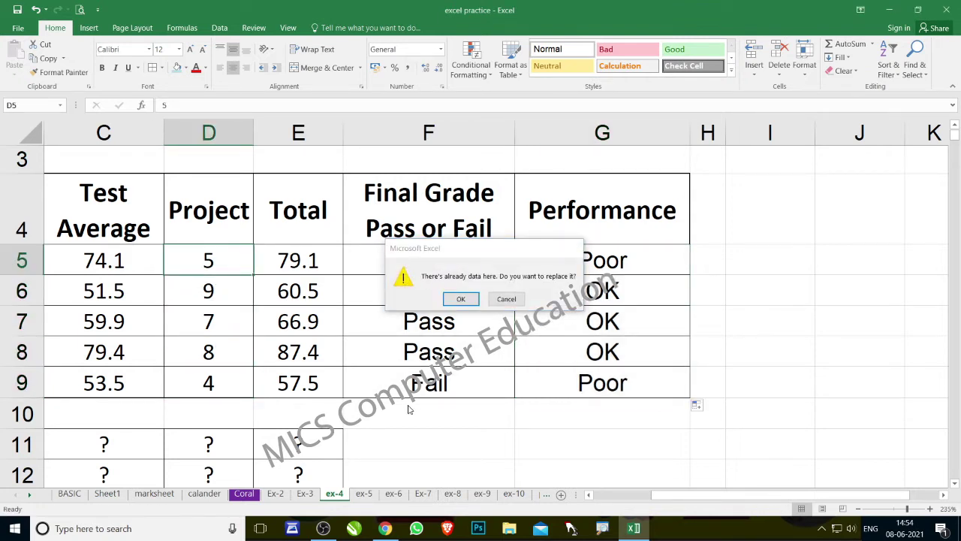
key("Escape")
scroll(440, 406, "down", 1)
scroll(440, 406, "down", 3)
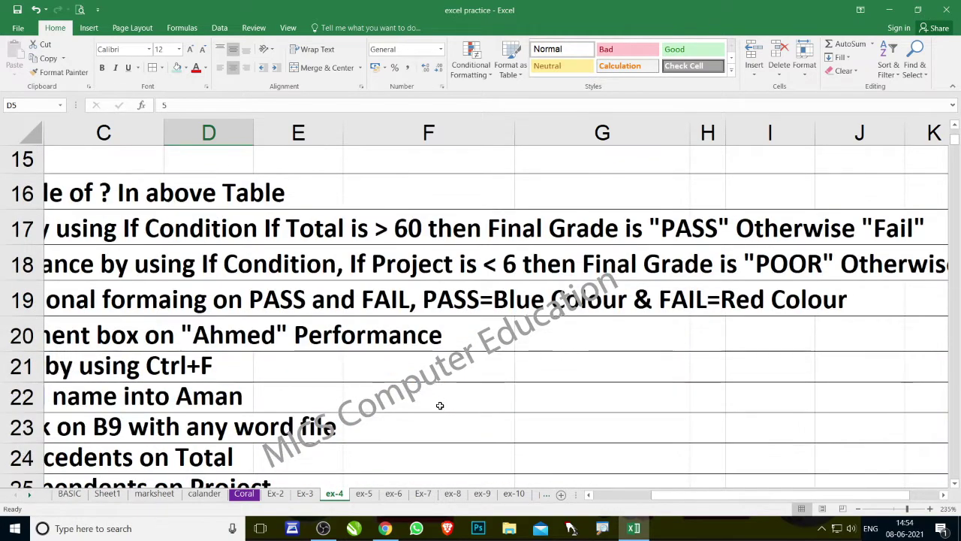
scroll(440, 406, "down", 1)
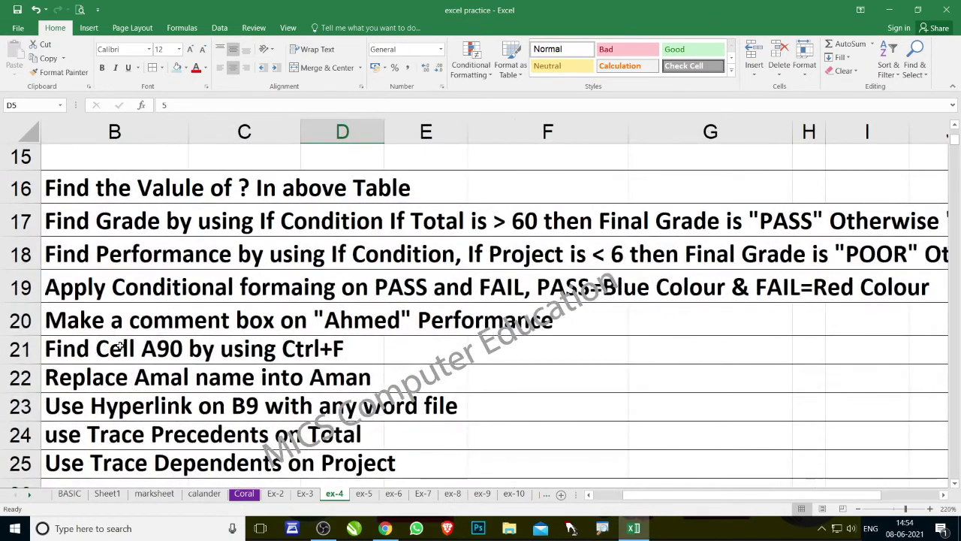
scroll(221, 390, "up", 1)
left_click(67, 402)
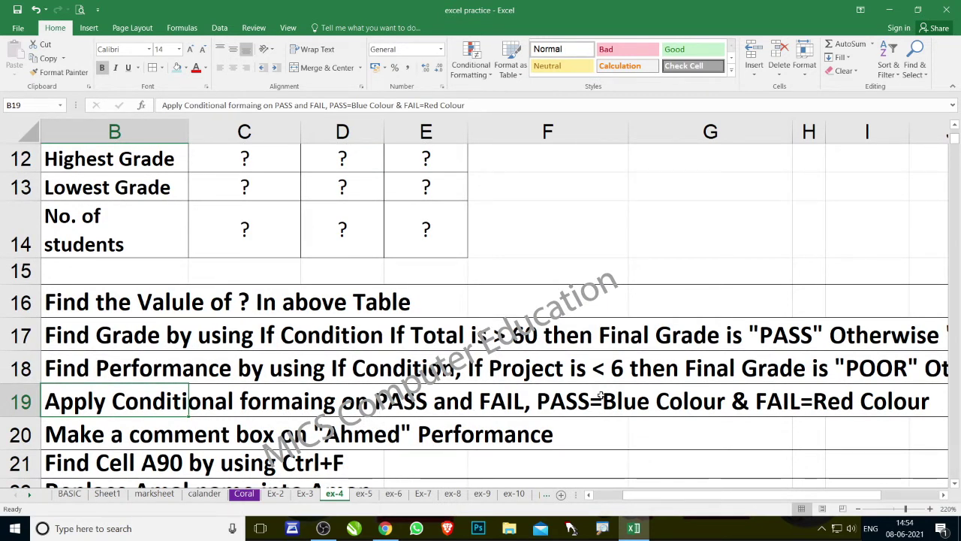
scroll(615, 393, "up", 1)
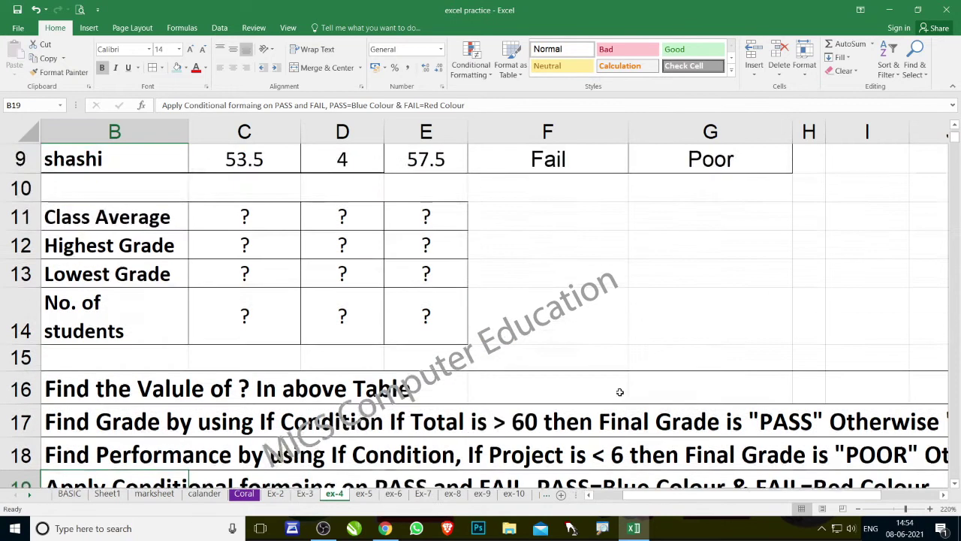
scroll(620, 392, "up", 2)
- Select F5:F9 and open the Conditional Formatting menu
left_click_drag(581, 247, 575, 360)
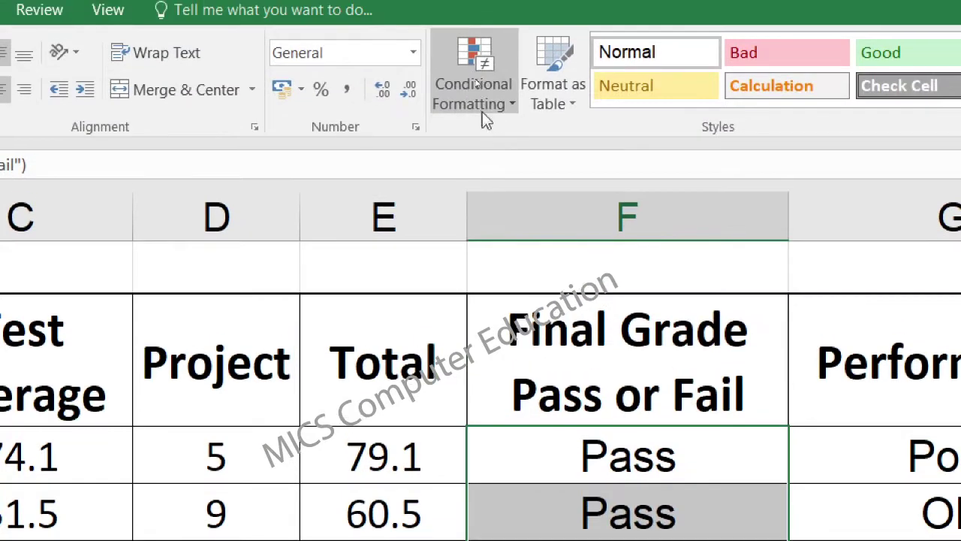
left_click(484, 109)
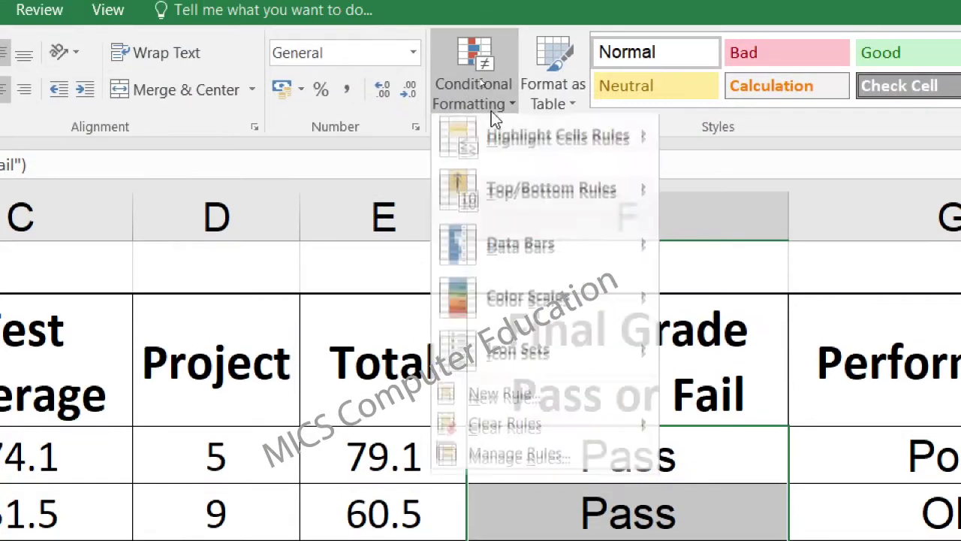
mouse_move(585, 302)
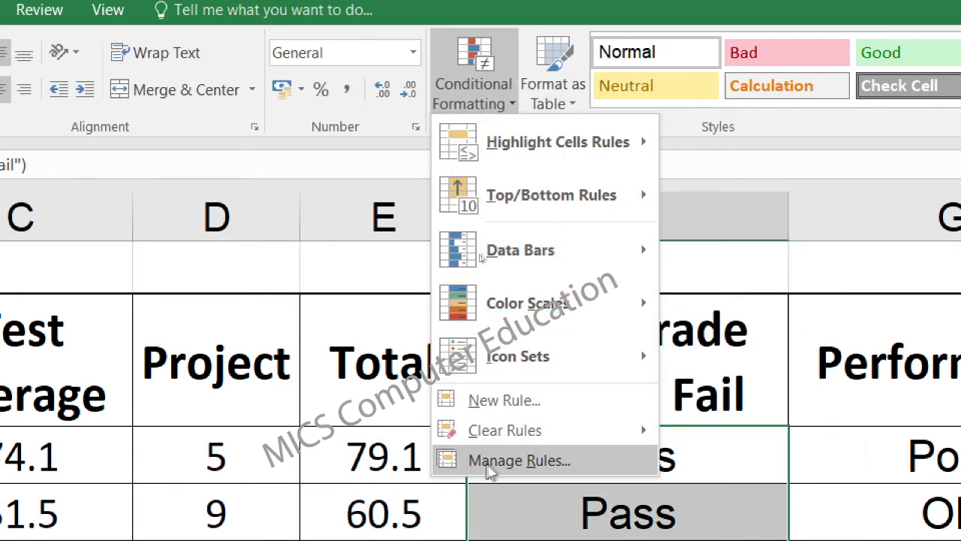
- In Manage Rules, start a new rule for cells whose value equals Pass
left_click(497, 460)
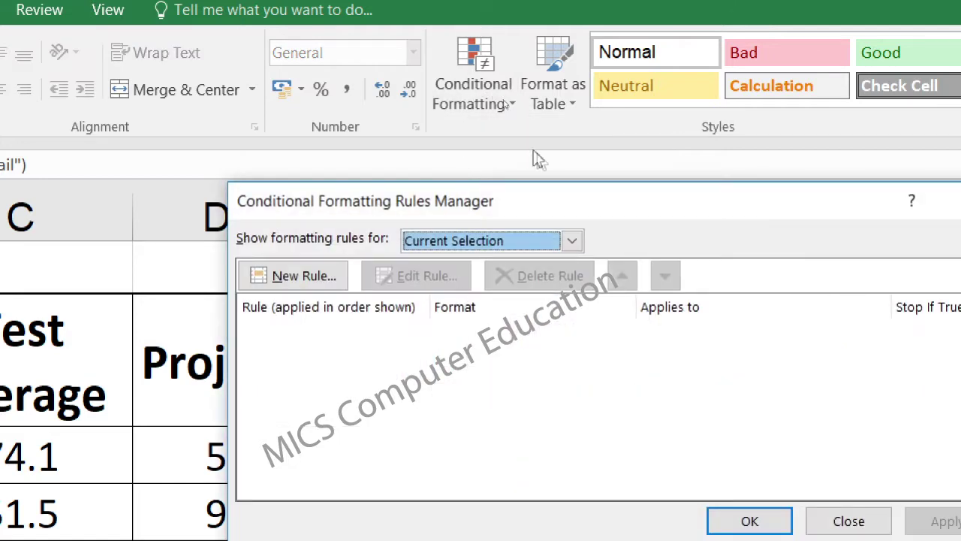
left_click_drag(581, 208, 464, 112)
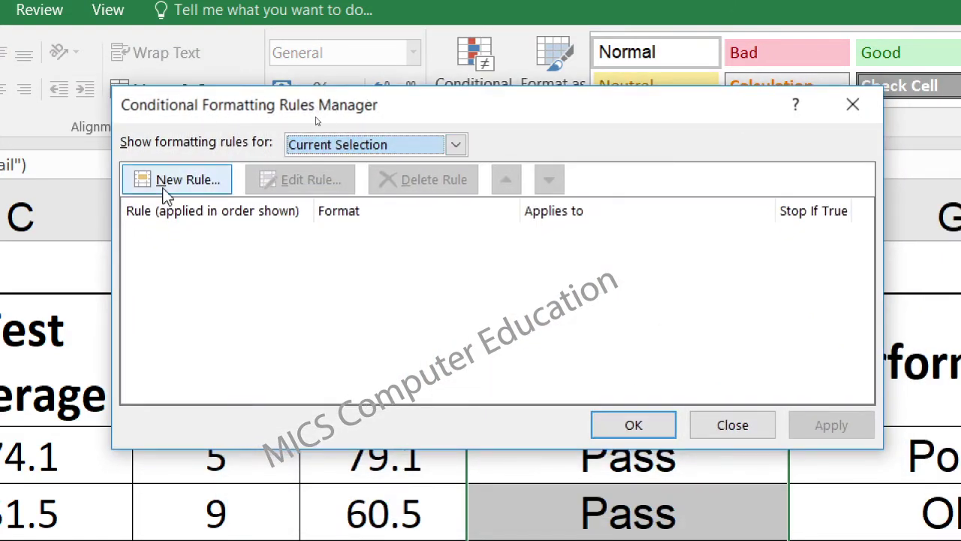
left_click(177, 181)
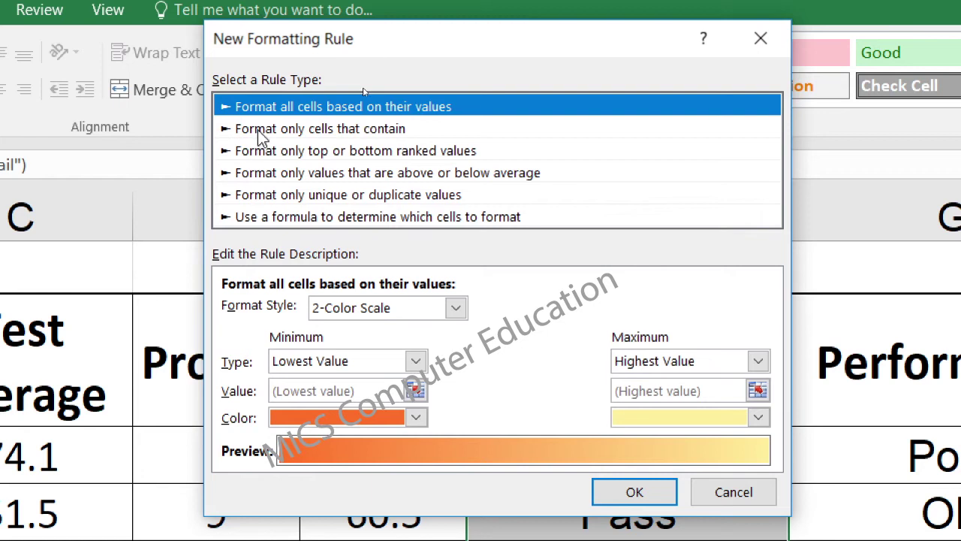
left_click(373, 132)
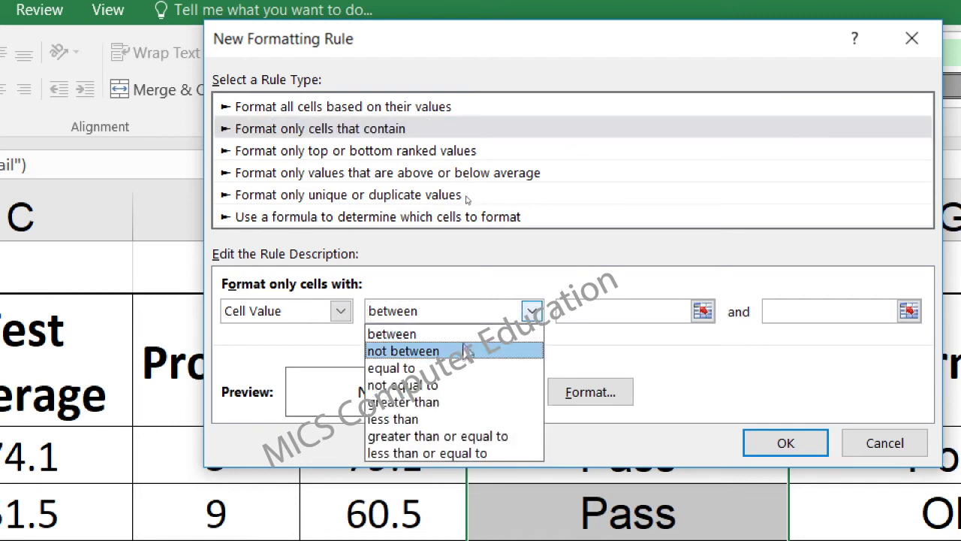
left_click(496, 367)
left_click(647, 310)
type("Pass")
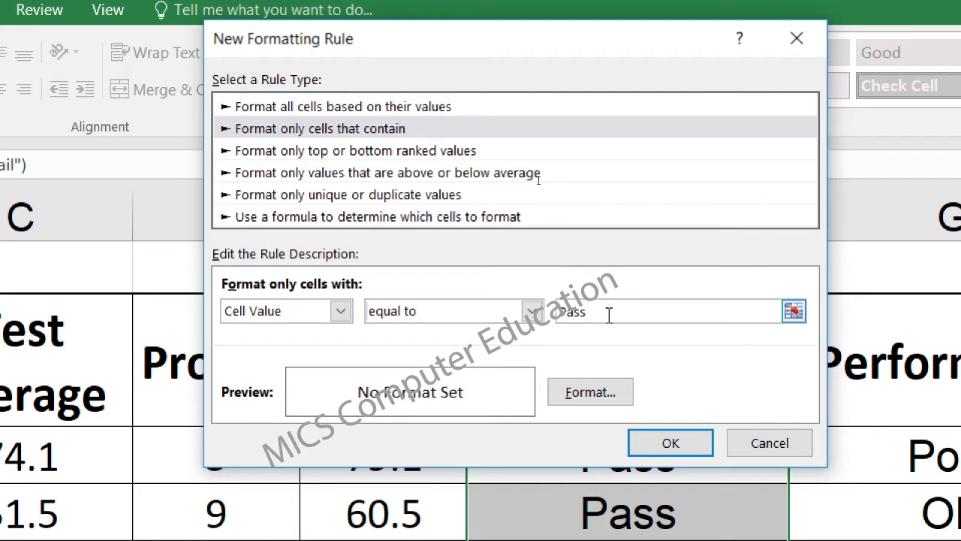
- Give the Pass rule a blue fill, save it and apply it
left_click(584, 398)
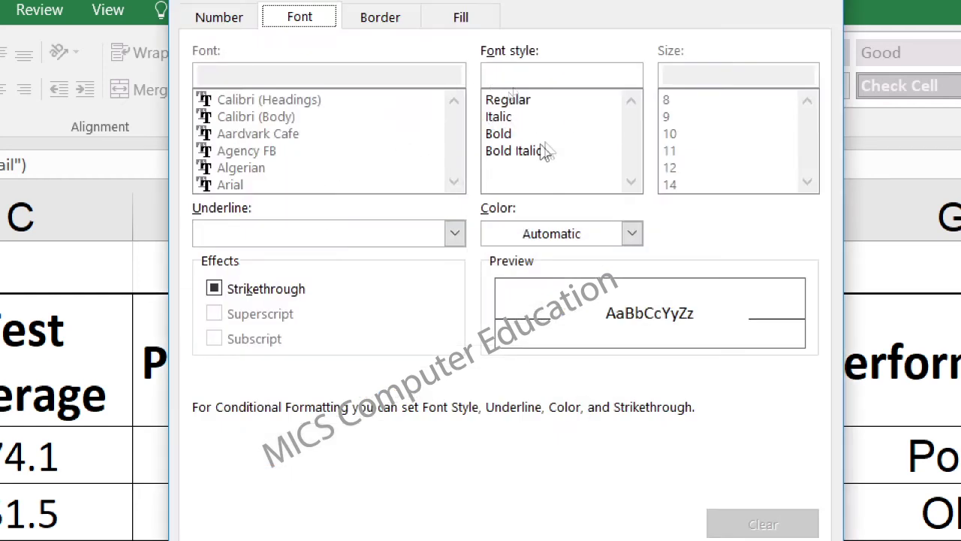
left_click(631, 233)
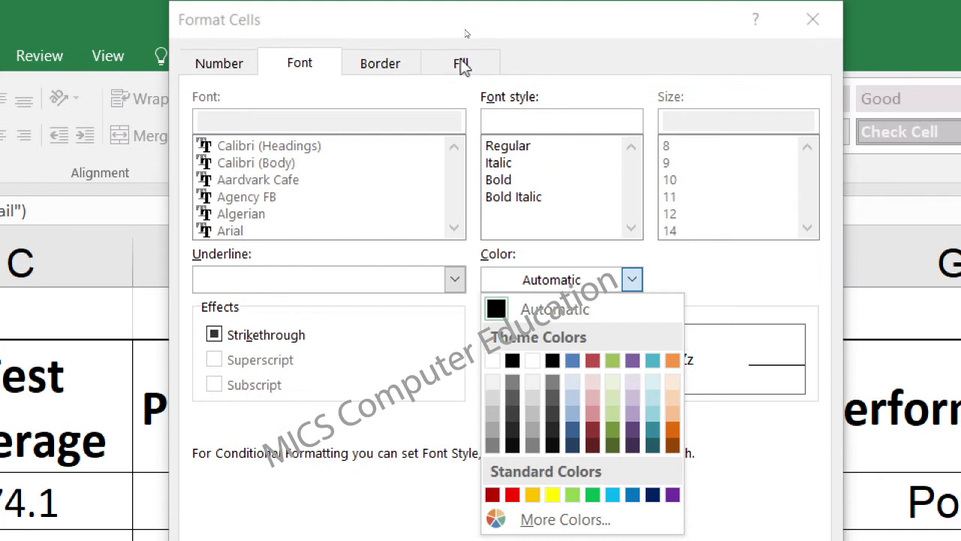
left_click(462, 66)
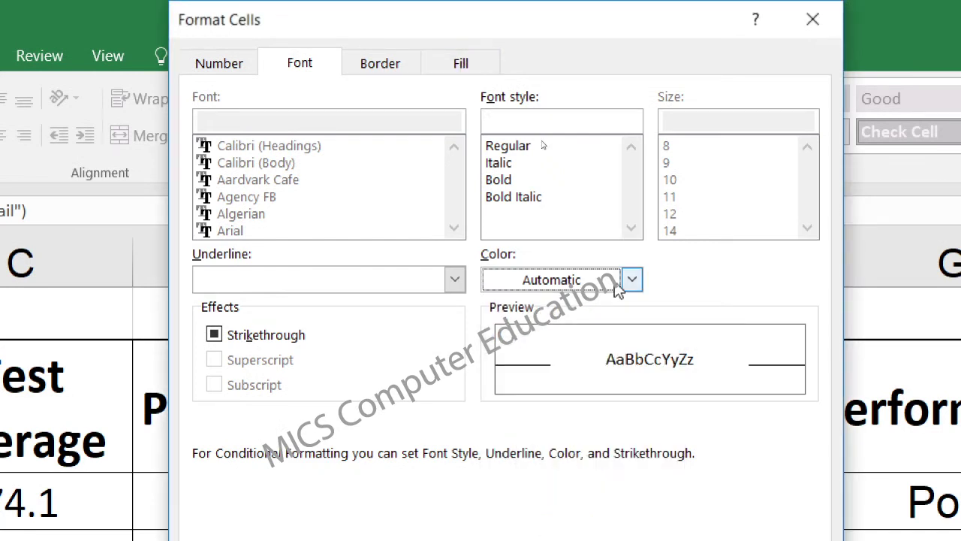
left_click(461, 63)
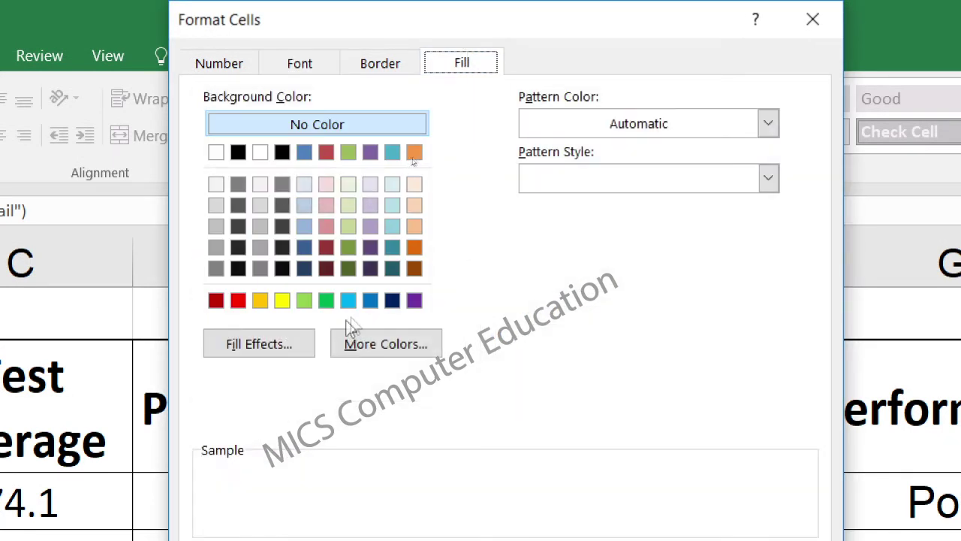
left_click(370, 300)
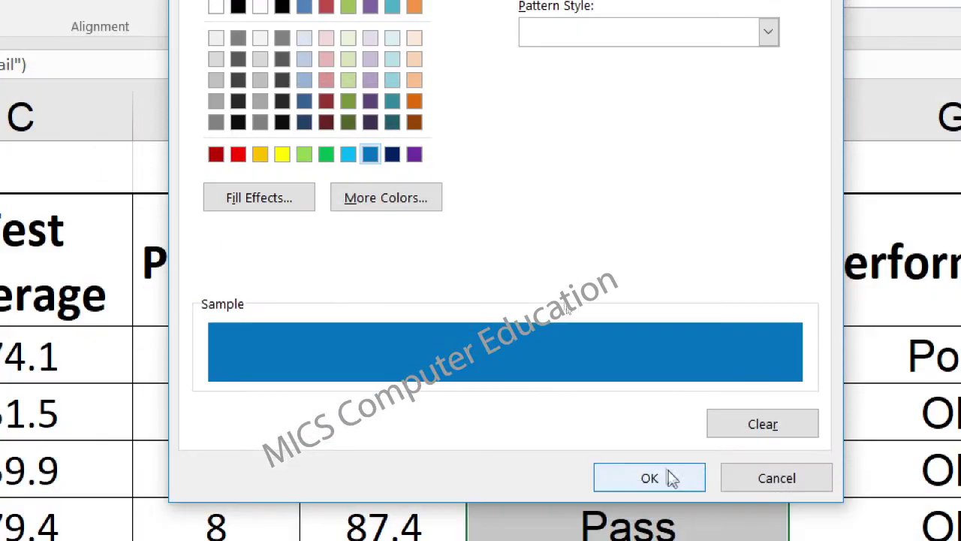
left_click(650, 534)
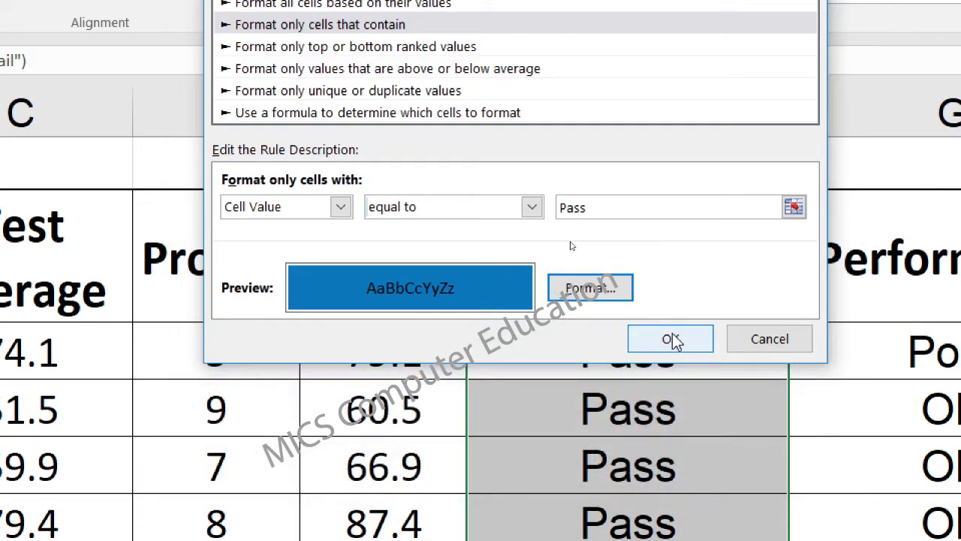
left_click(670, 338)
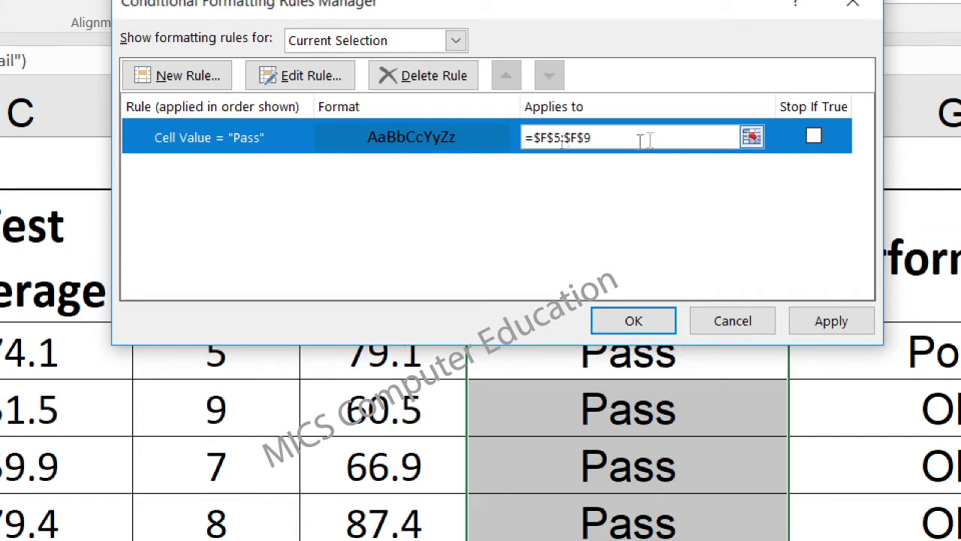
left_click(823, 321)
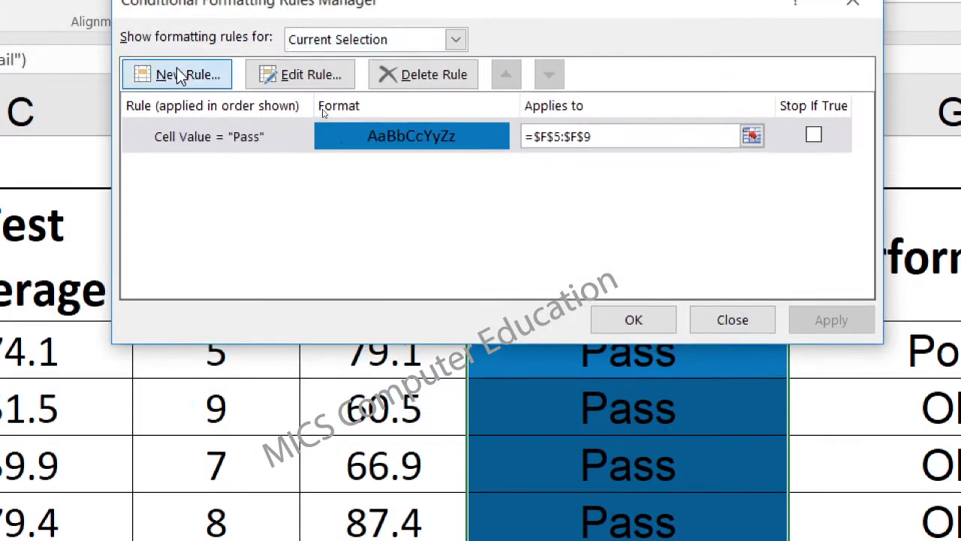
- Create a second rule for cells whose value equals "fail"
left_click(168, 75)
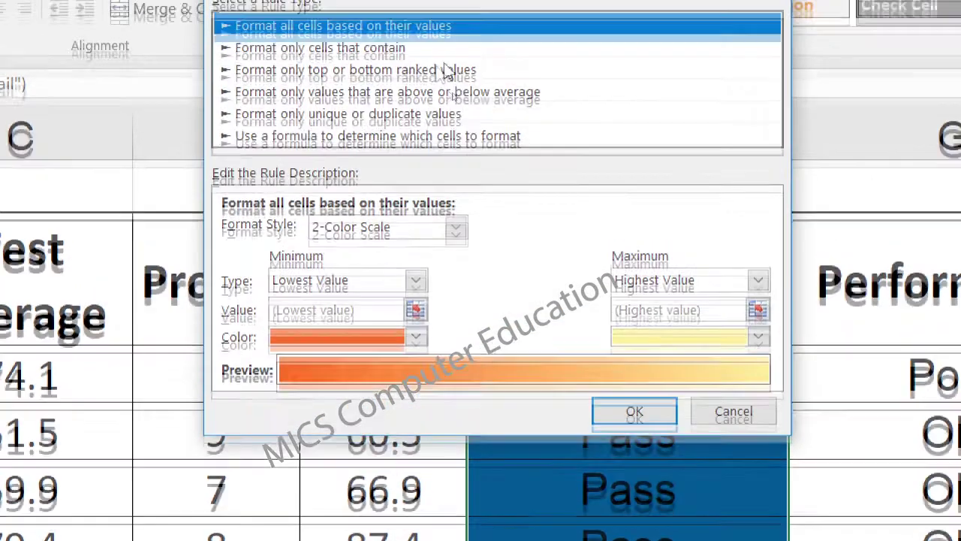
left_click(392, 66)
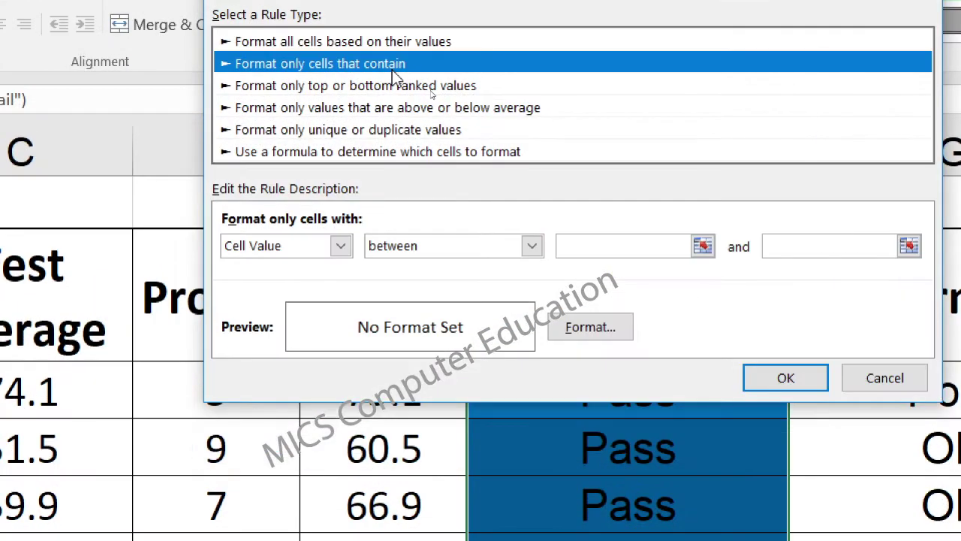
left_click(529, 250)
left_click(506, 302)
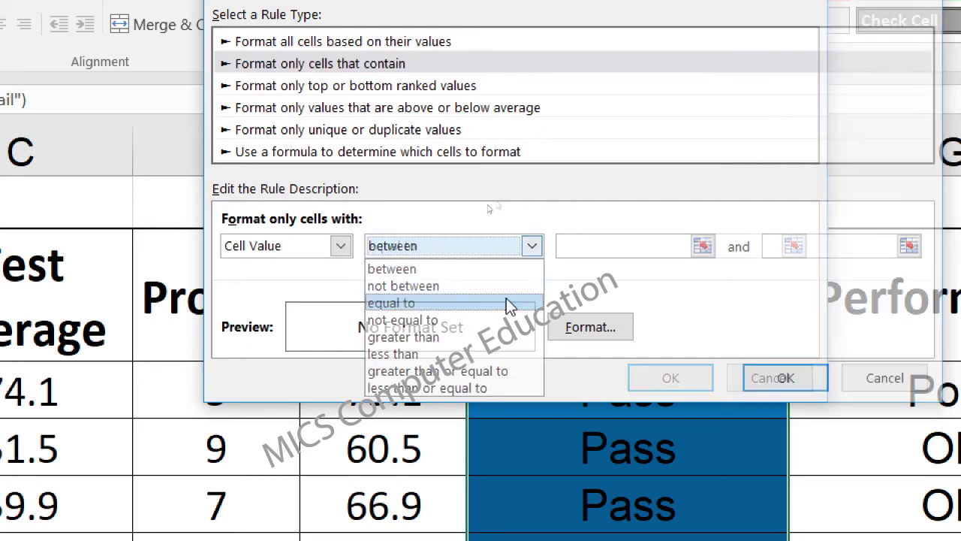
left_click(638, 246)
type("fail")
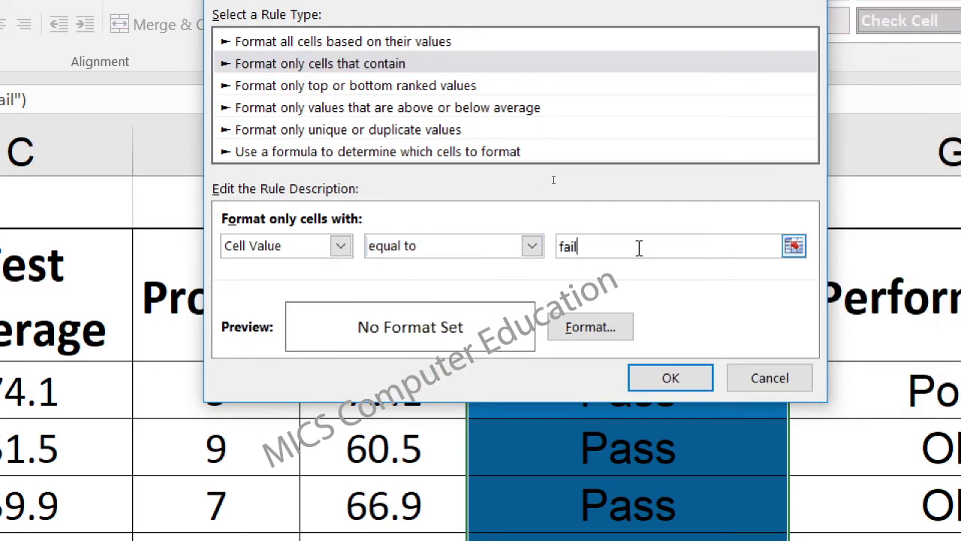
- Give the fail rule a red fill, apply both rules and close the manager
left_click(601, 331)
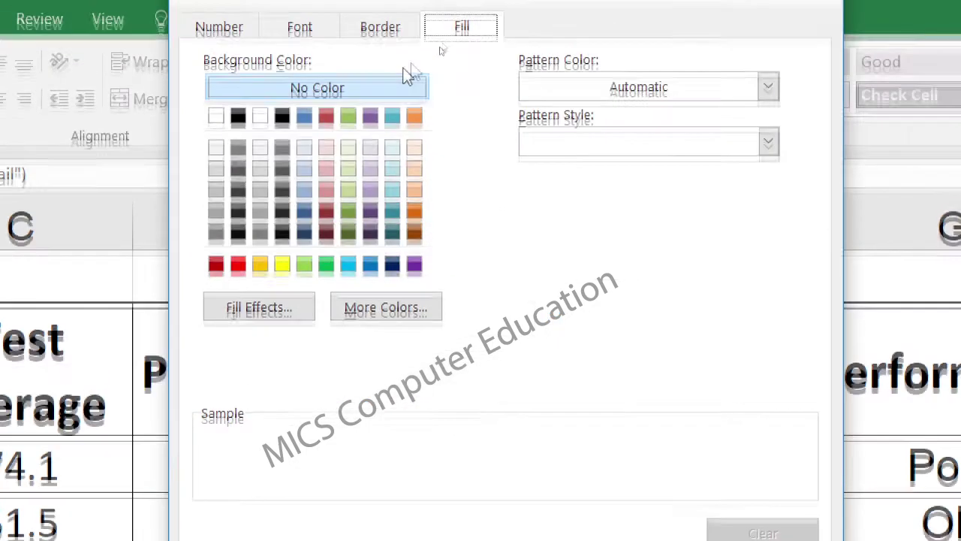
left_click(238, 290)
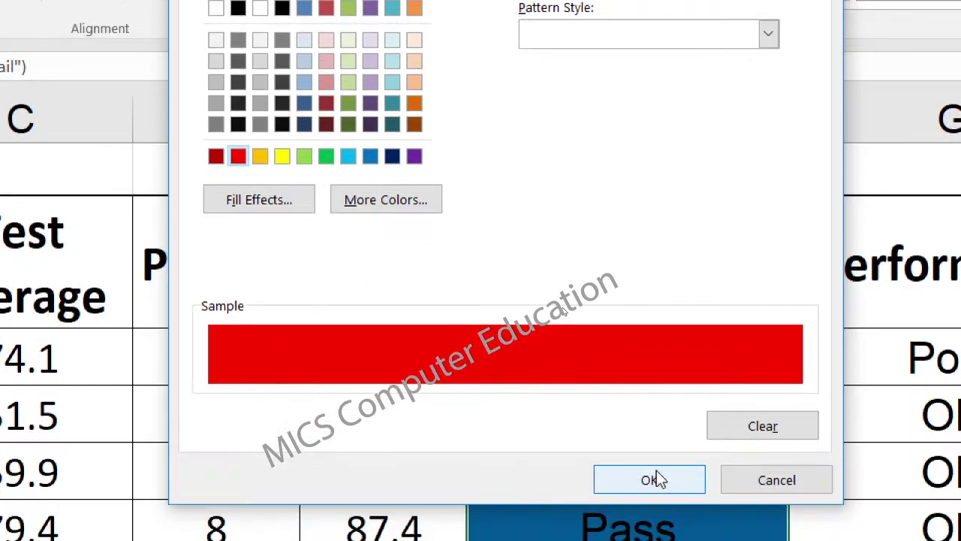
left_click(654, 531)
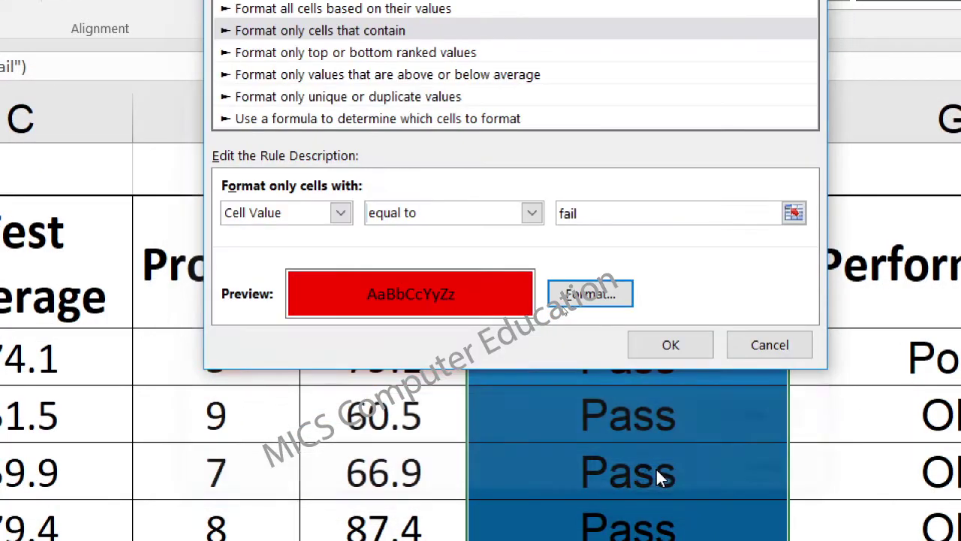
left_click(670, 345)
left_click(841, 330)
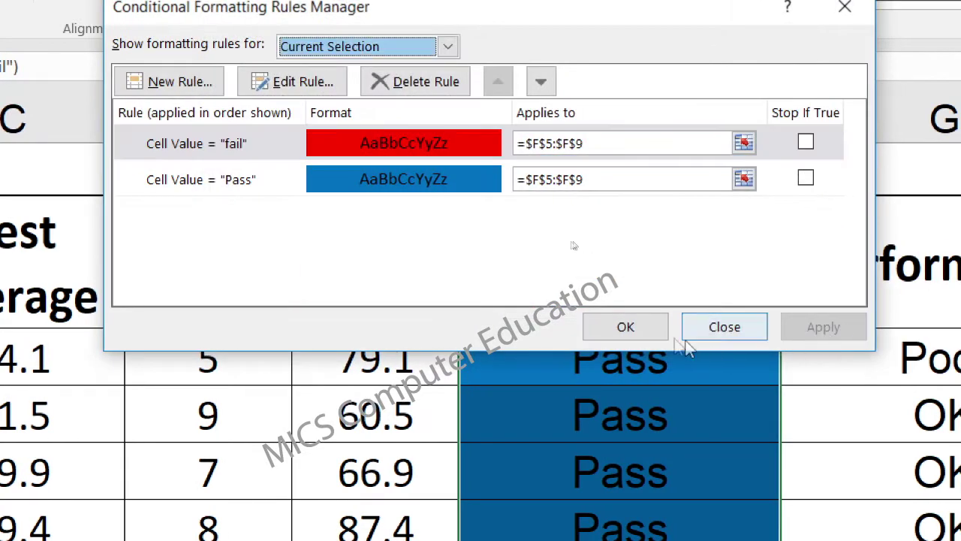
left_click(627, 328)
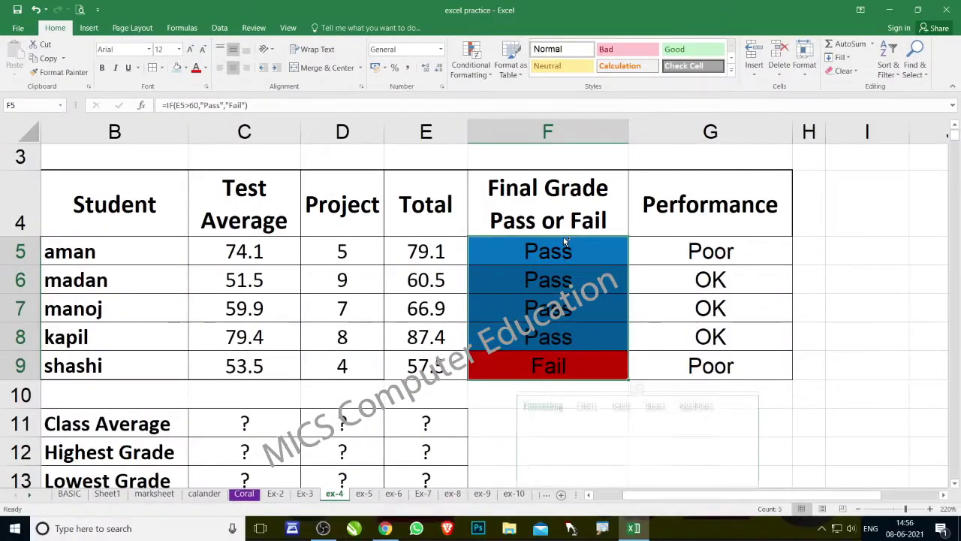
- Review the formulas and try 55 as the first student's Test Average in C5
left_click(508, 365)
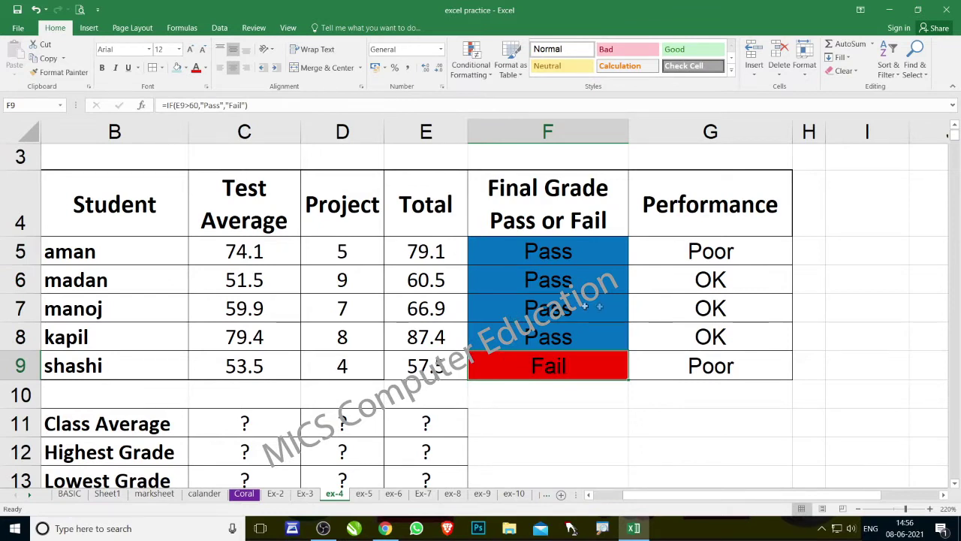
left_click(638, 304)
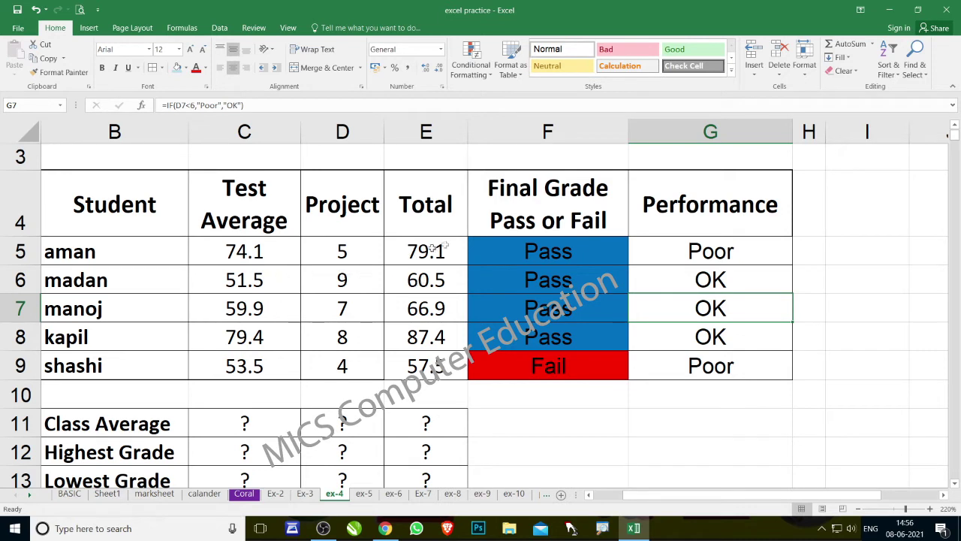
left_click_drag(440, 250, 435, 251)
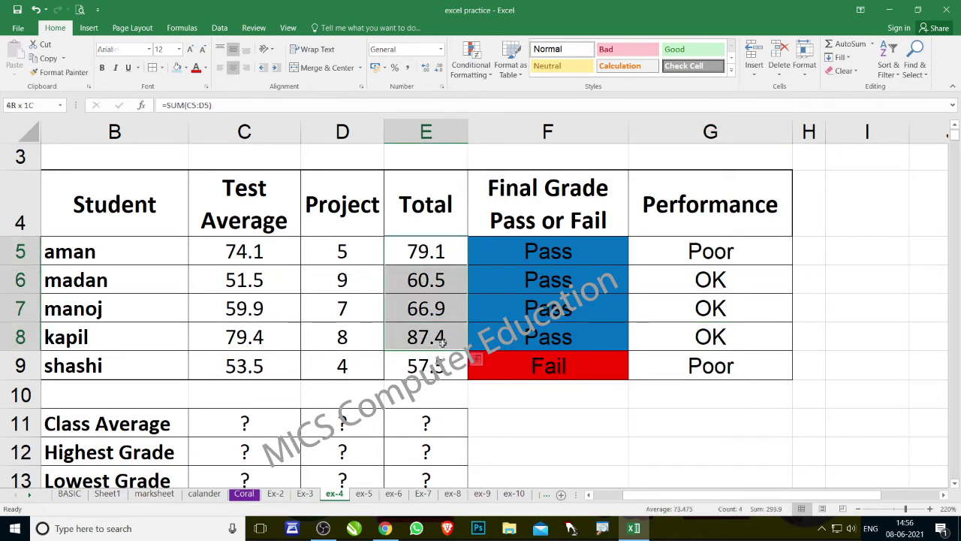
left_click(266, 255)
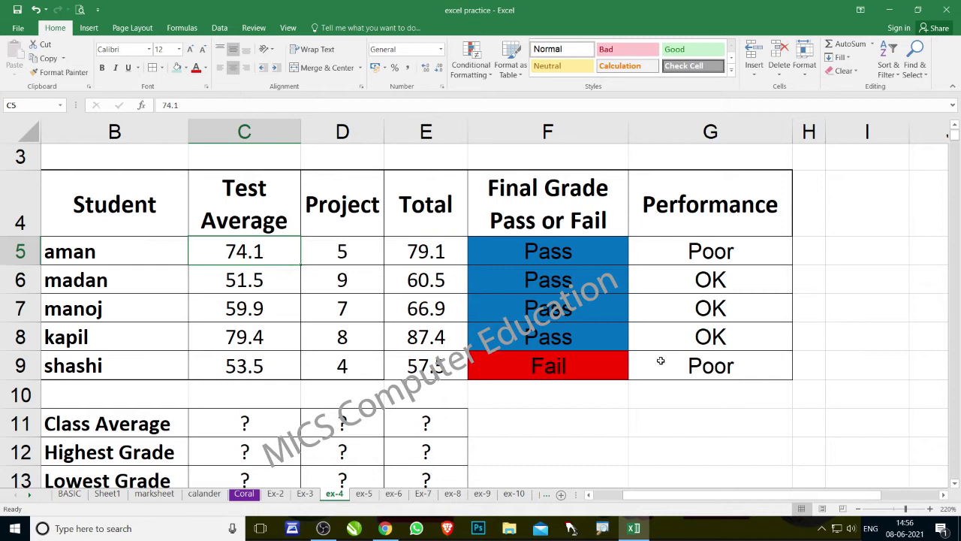
type("55")
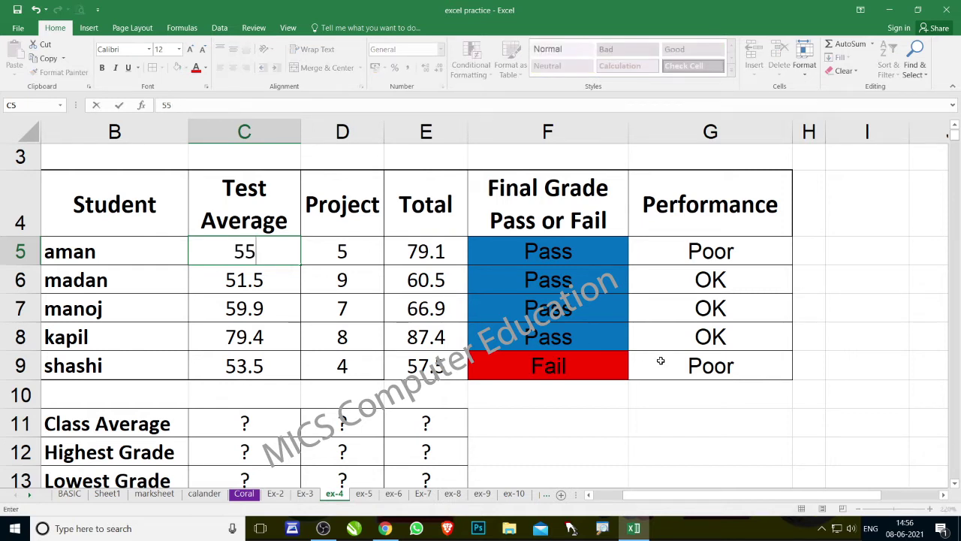
key("Return")
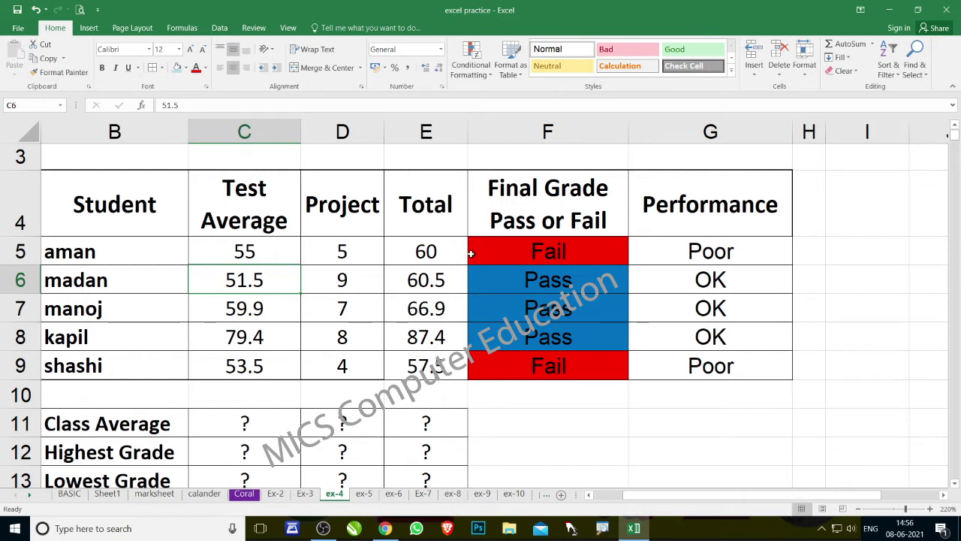
- Change C5 to 40 and review the updated Totals and Final Grades
left_click(511, 255)
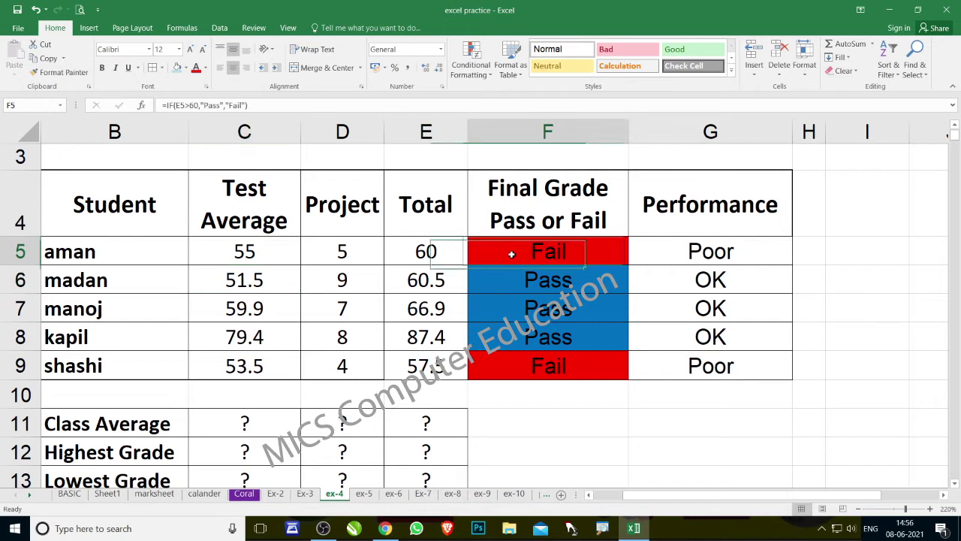
left_click(285, 258)
type("40")
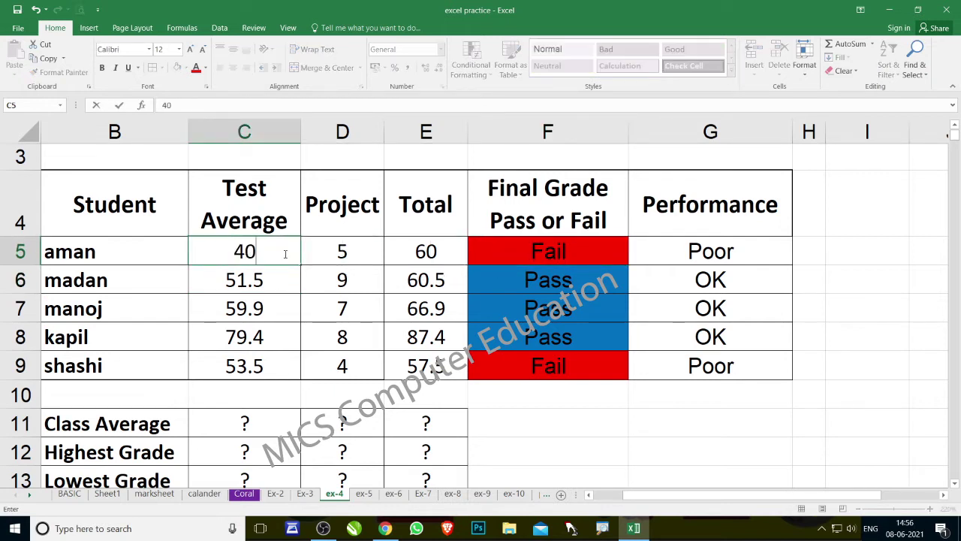
key("Return")
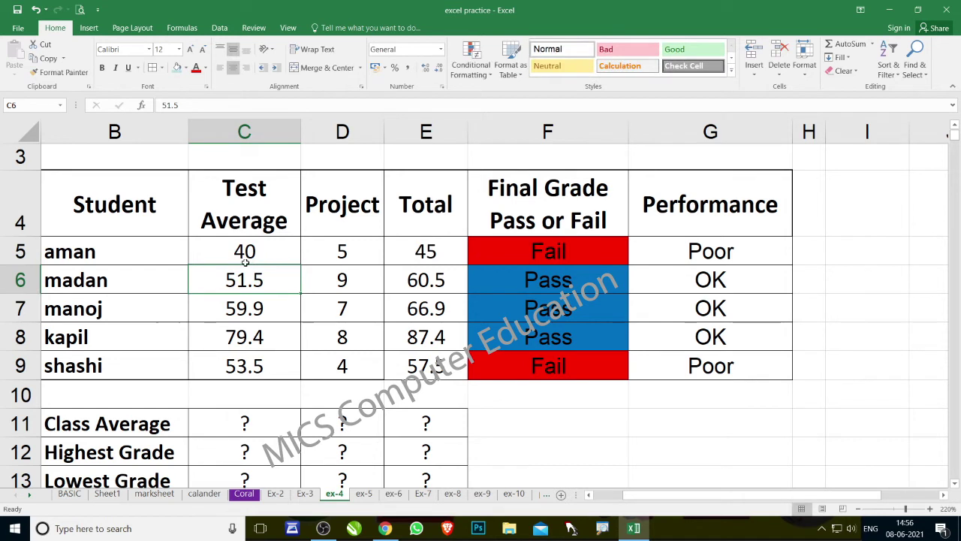
left_click_drag(403, 251, 404, 339)
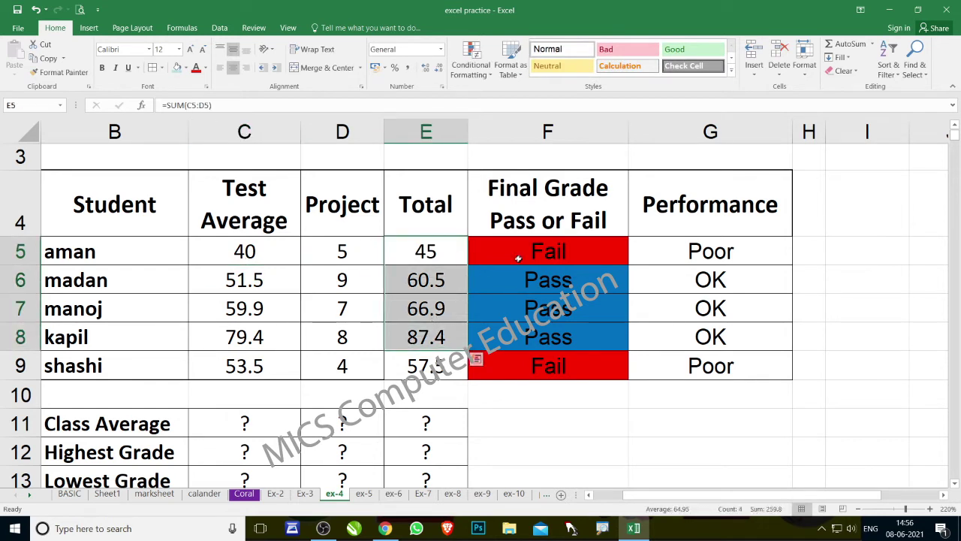
left_click_drag(519, 255, 524, 361)
- Select the Performance results G5:G9 and scroll down to the exercise task rows
mouse_move(669, 253)
left_mouse_down()
mouse_move(688, 363)
mouse_move(661, 374)
left_mouse_up()
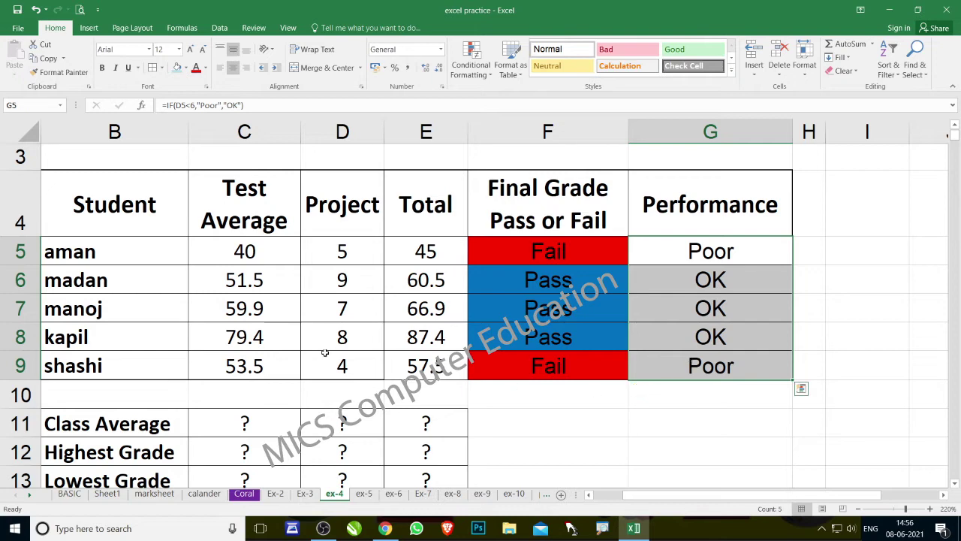
scroll(325, 348, "down", 1)
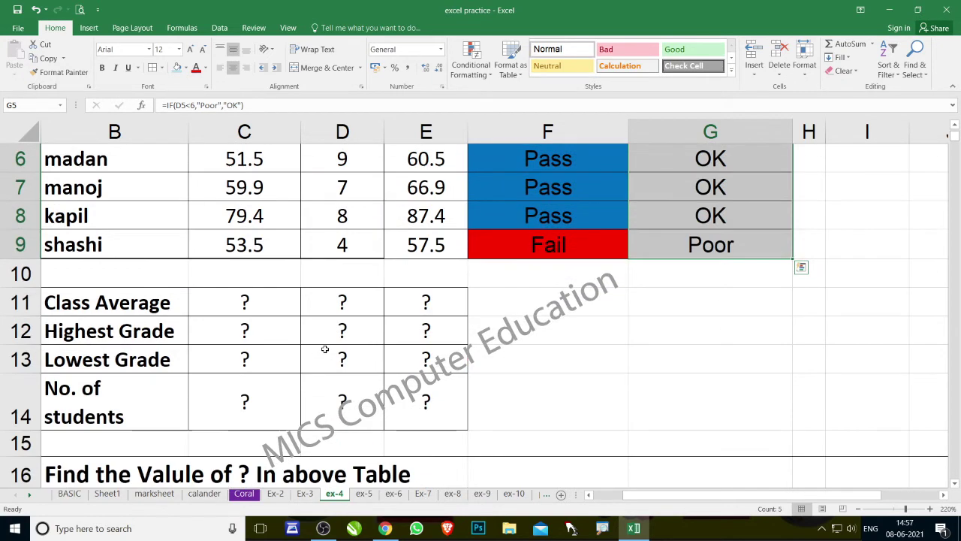
scroll(325, 348, "up", 2)
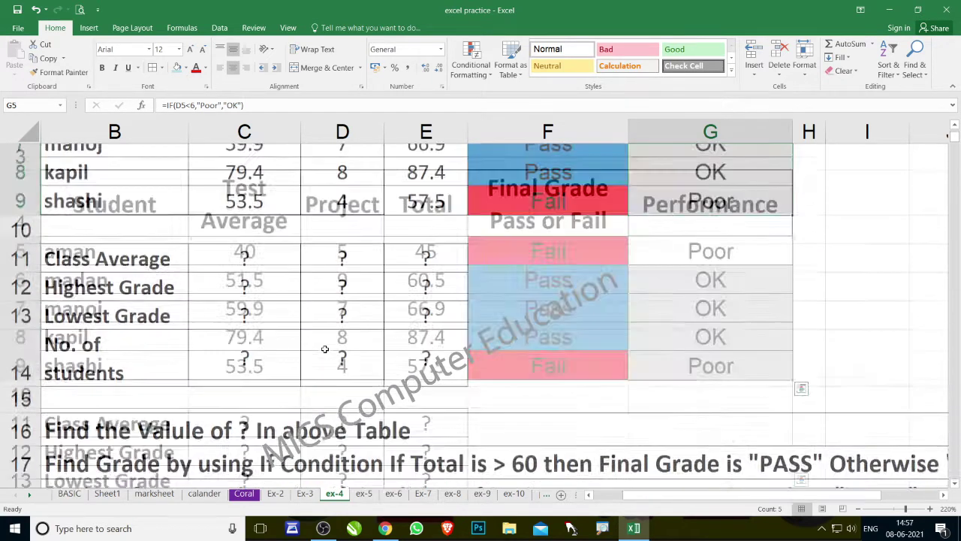
scroll(324, 349, "down", 1)
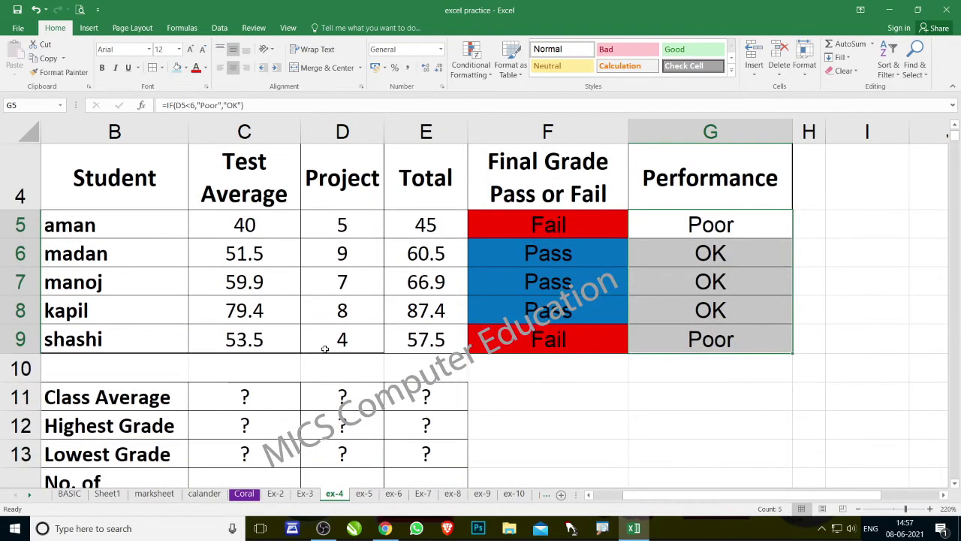
scroll(324, 348, "down", 2)
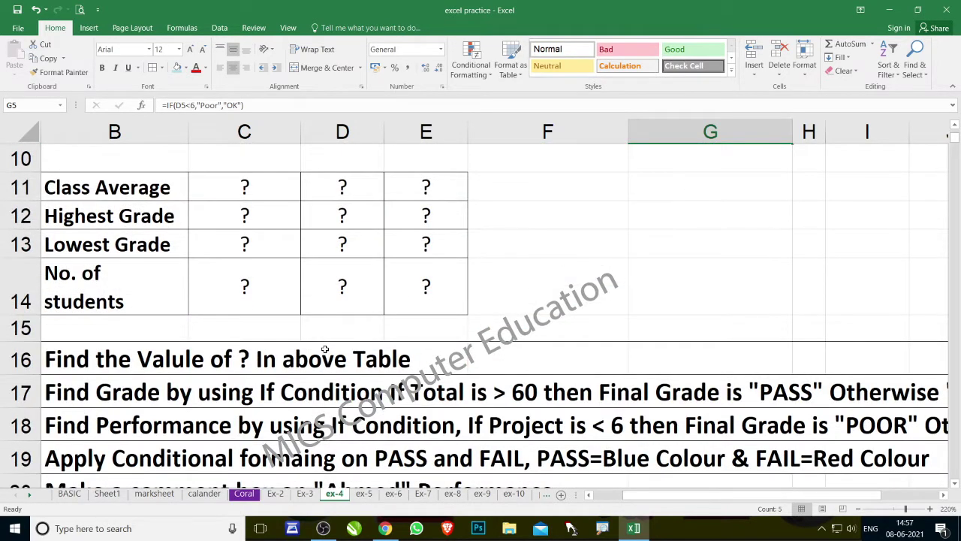
scroll(324, 348, "down", 1)
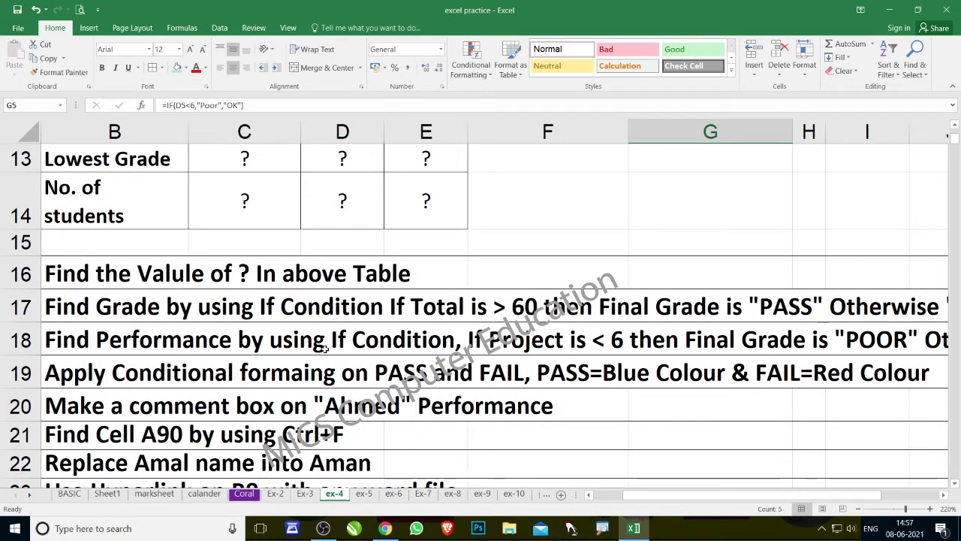
- Point out the comment-box task in B20 and the student named in D20
left_click(79, 410)
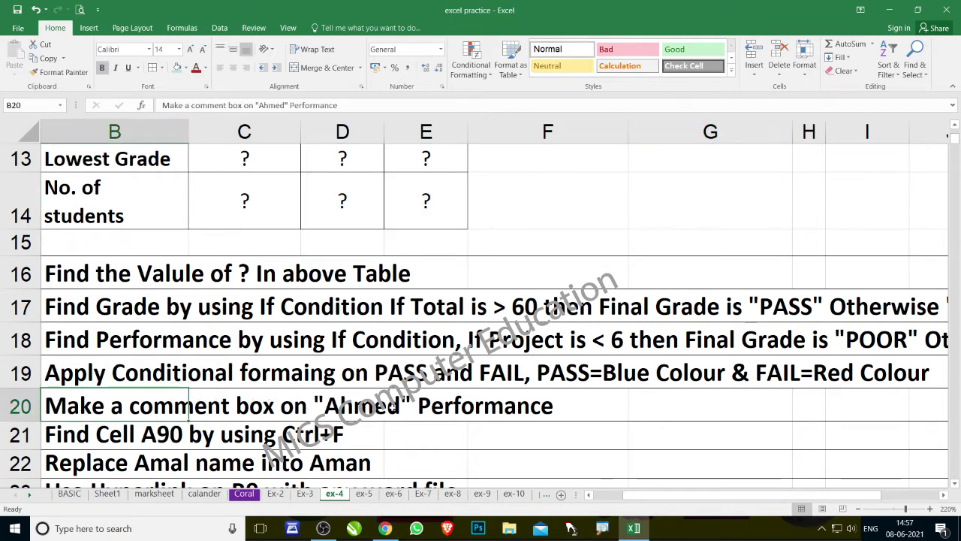
left_click(347, 409)
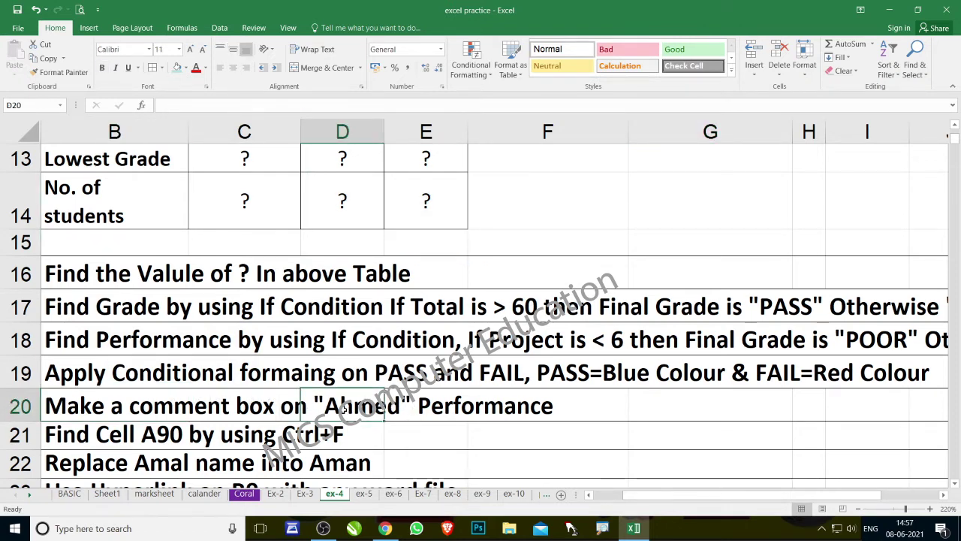
scroll(120, 343, "up", 2)
scroll(124, 323, "up", 1)
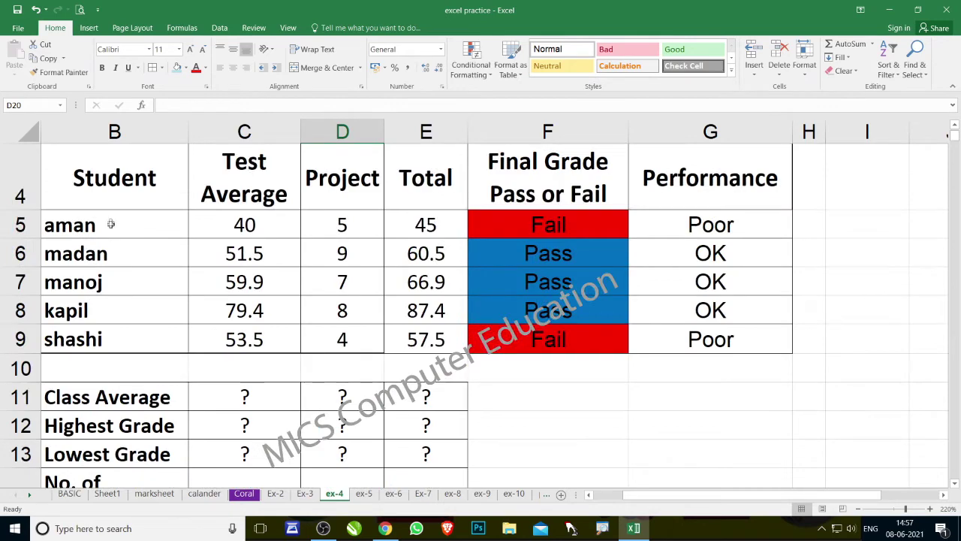
scroll(118, 331, "down", 2)
scroll(112, 319, "down", 2)
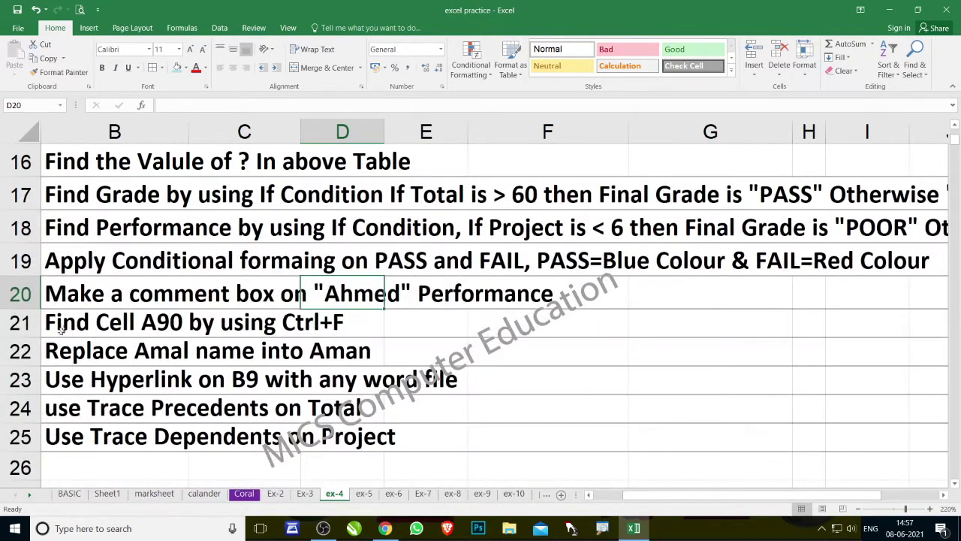
- Change the student name in the B20 comment-box task text to the corrected name
left_click(66, 297)
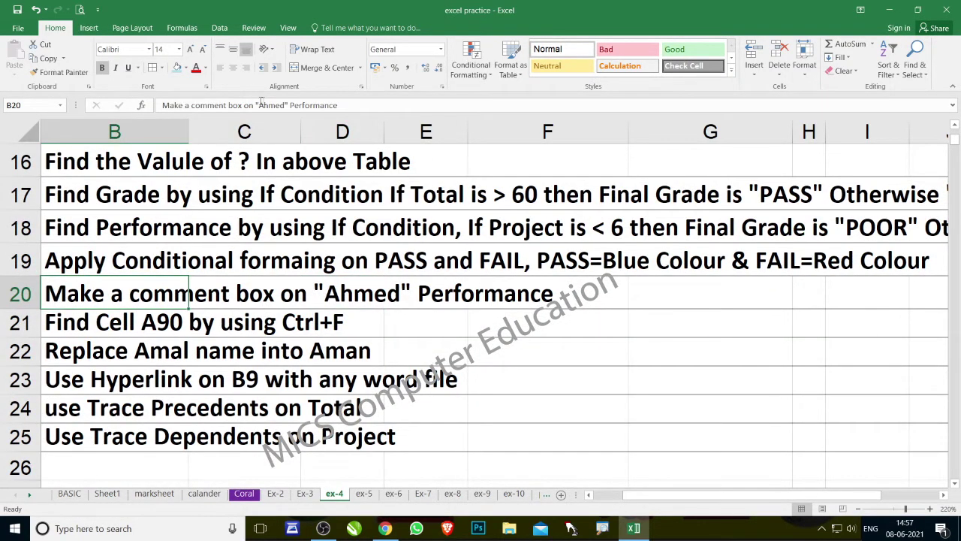
left_click(285, 105)
key("BackSpace")
key("BackSpace")
key("BackSpace")
key("BackSpace")
type("man")
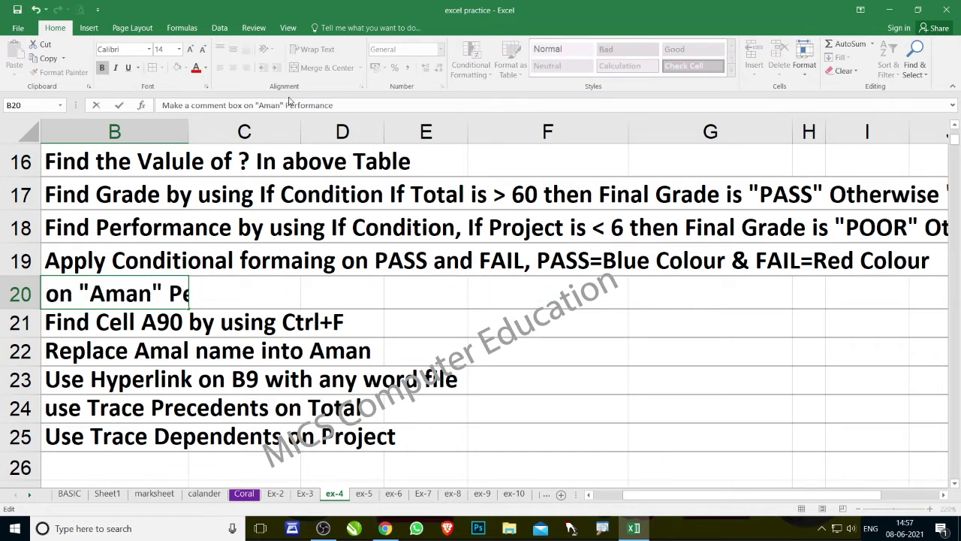
key("Return")
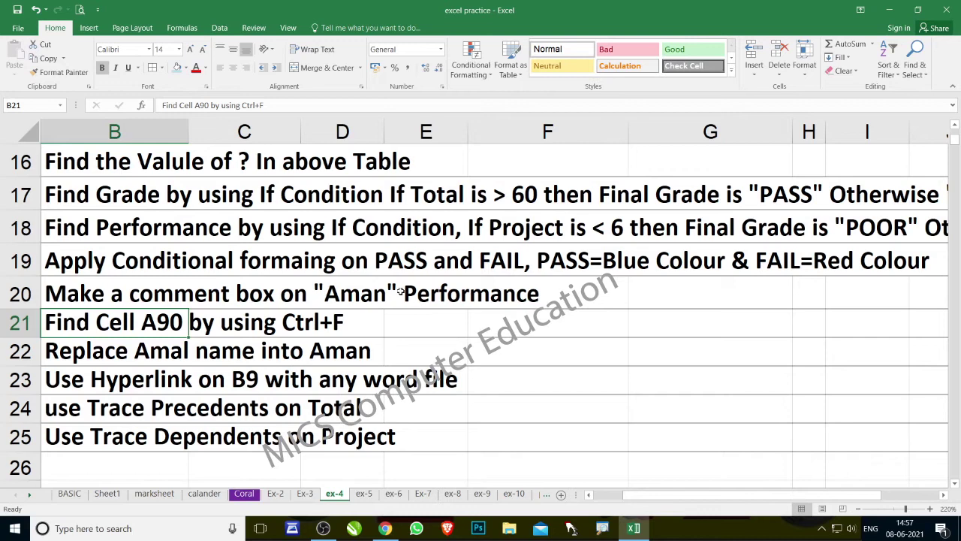
- Scroll back up and select the student's name in cell B5
scroll(166, 339, "up", 3)
scroll(164, 329, "up", 2)
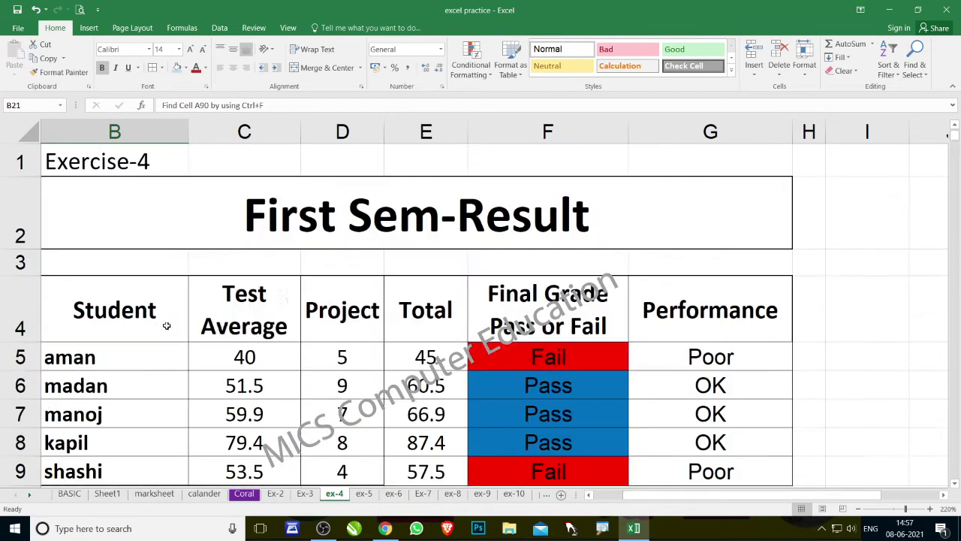
left_click(146, 358)
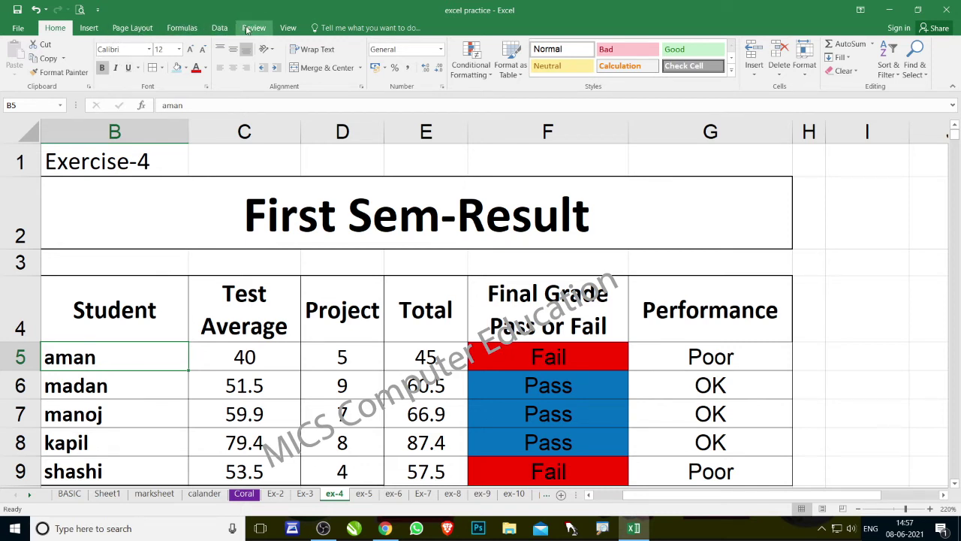
- Check the Review tab, return to Home, and open the Tell Me command search with Alt+Q
left_click(253, 28)
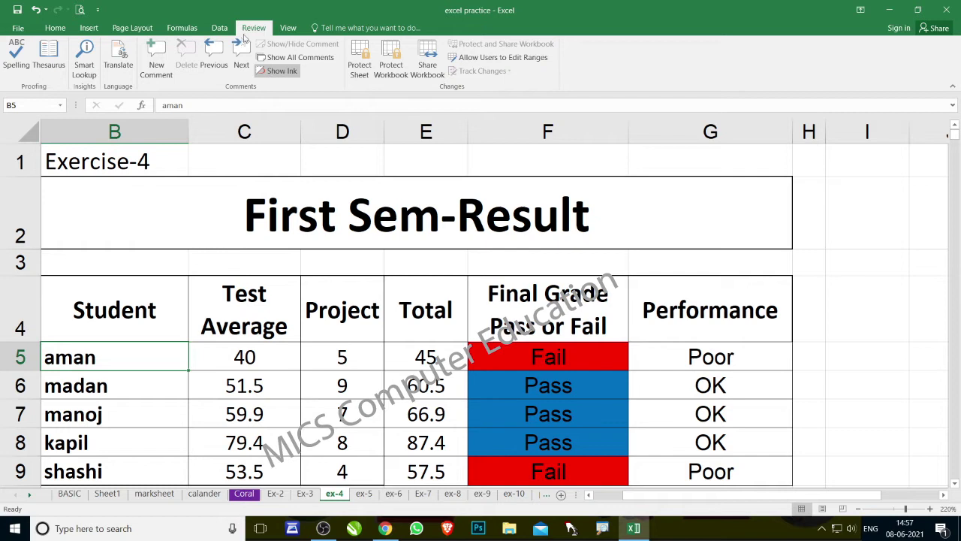
left_click(55, 27)
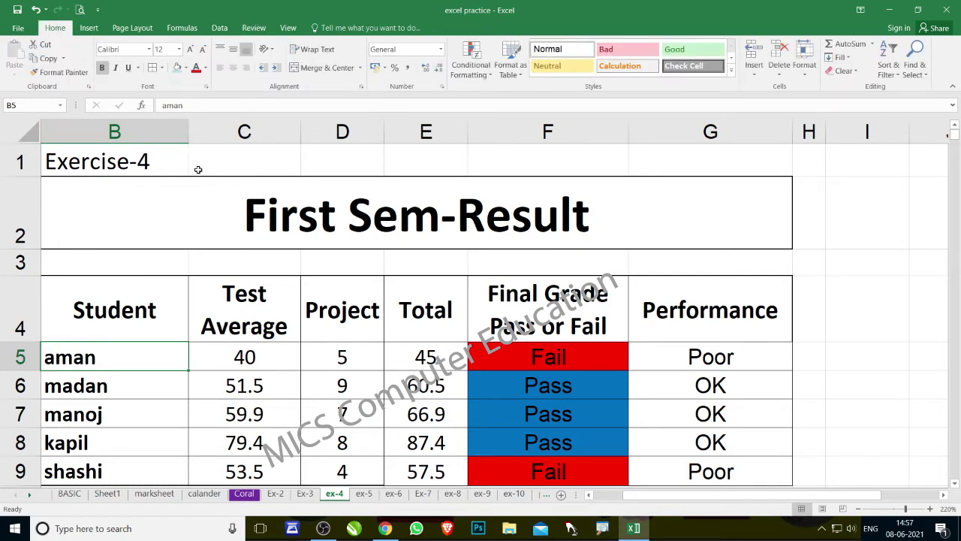
left_click_drag(203, 178, 203, 214)
type("Alt")
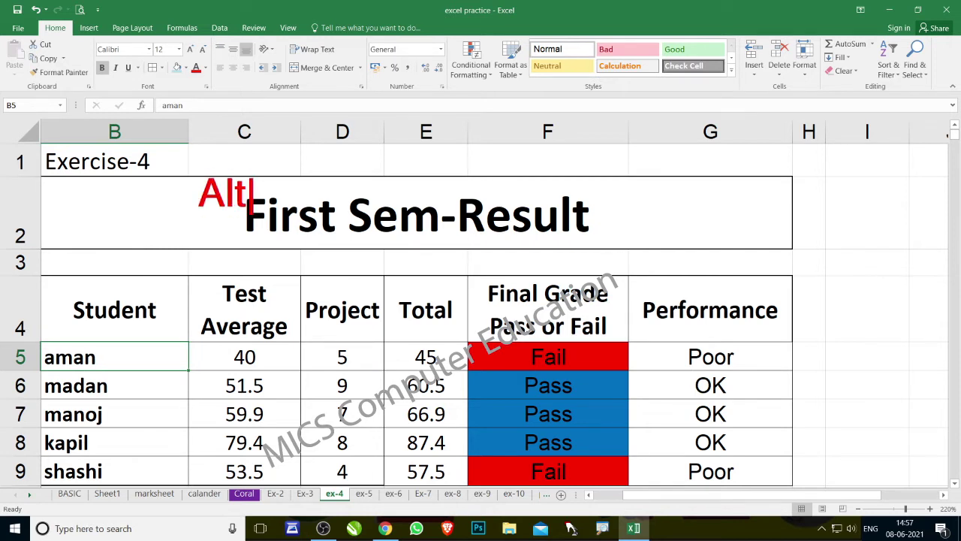
type("+")
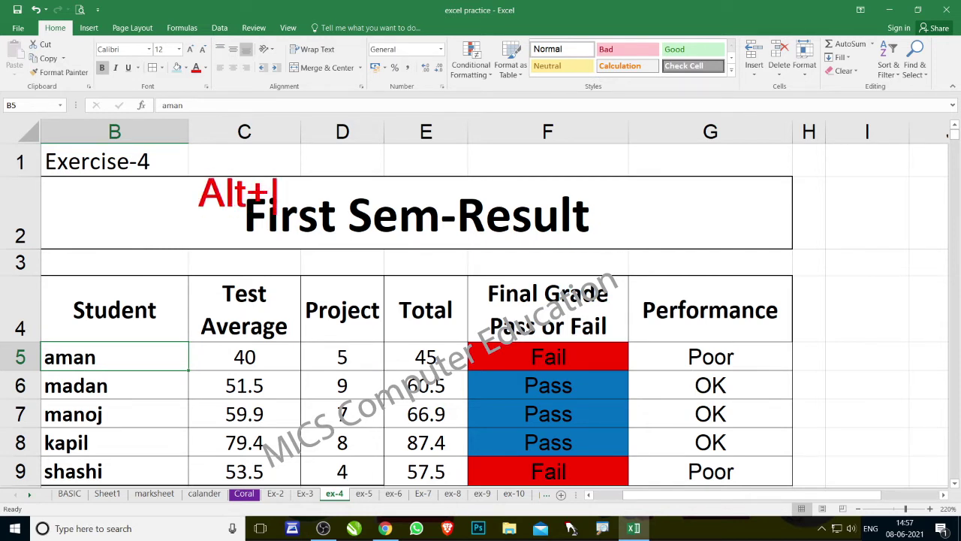
type("Q")
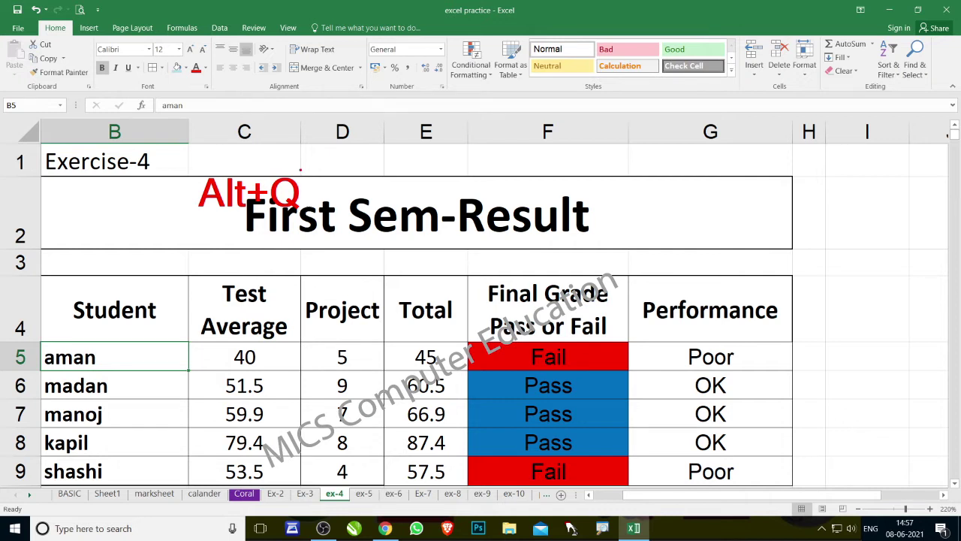
key("Escape")
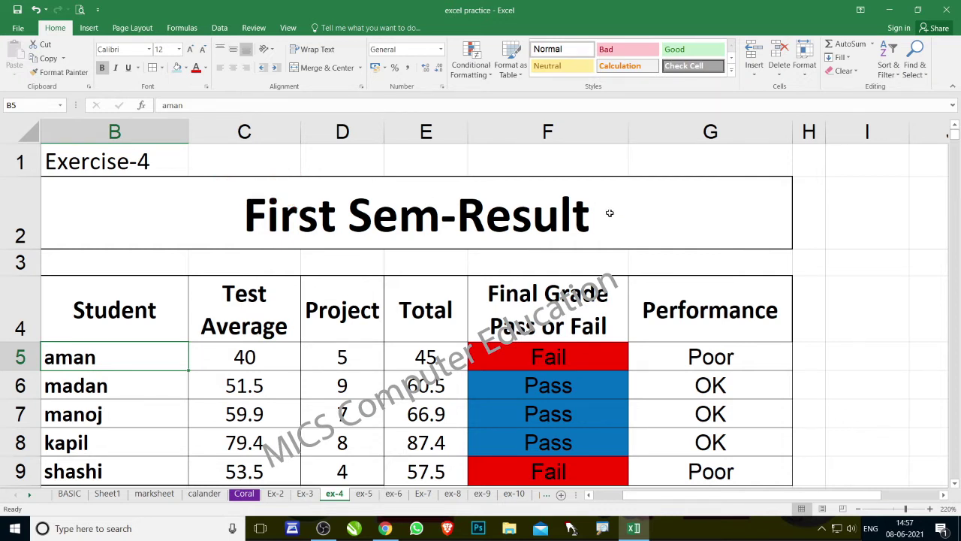
type("Alt")
type("Alt")
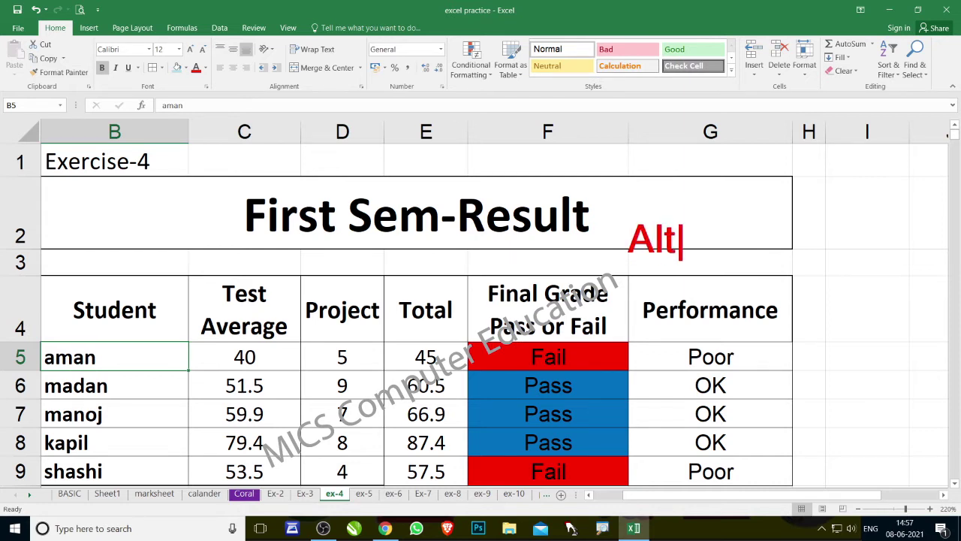
type("+Q")
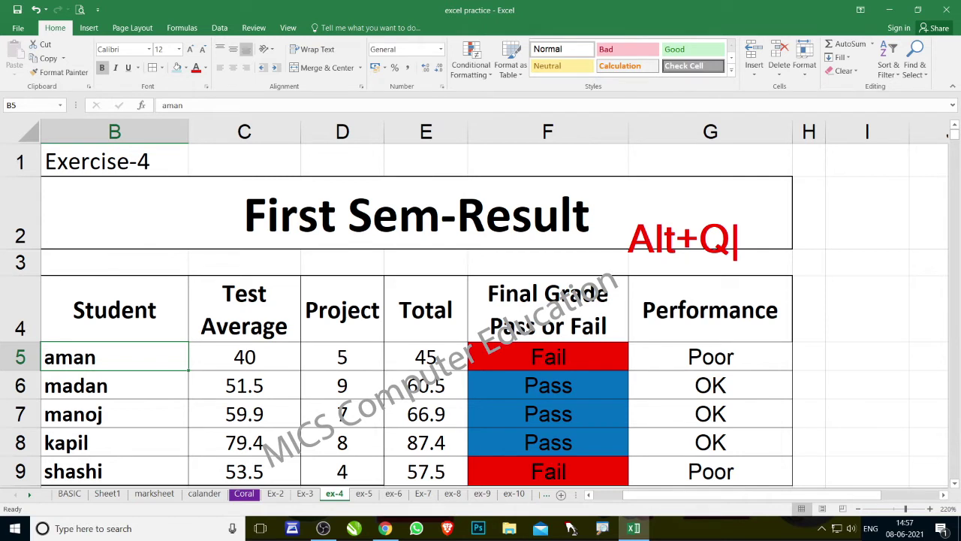
key("Escape")
key("alt+q")
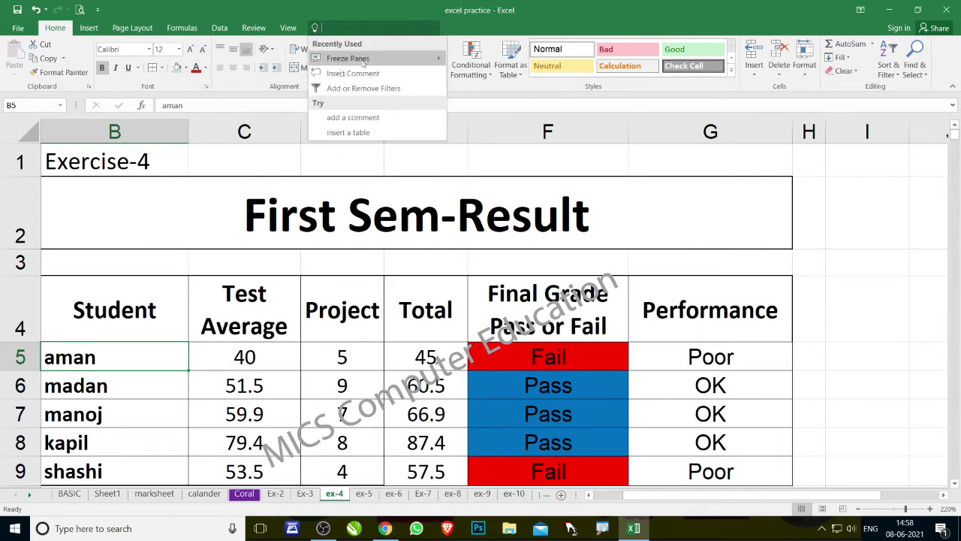
- Search Tell Me for 'commen' to list comment commands such as Insert Comment
mouse_move(363, 60)
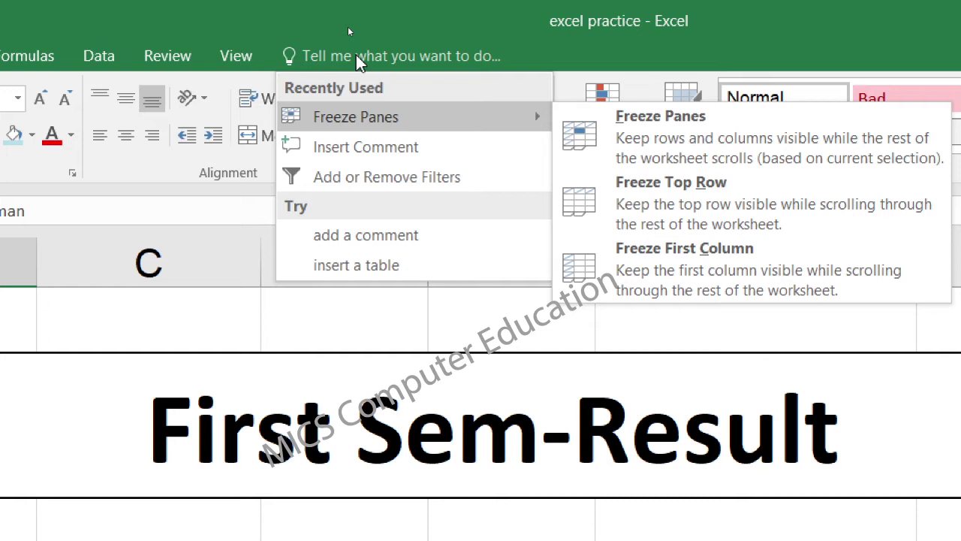
left_click(359, 60)
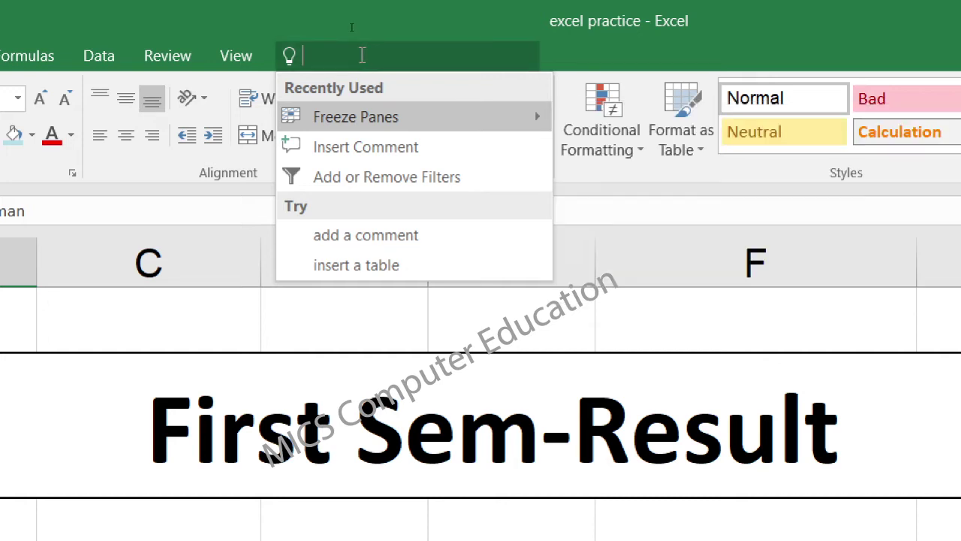
type("comm")
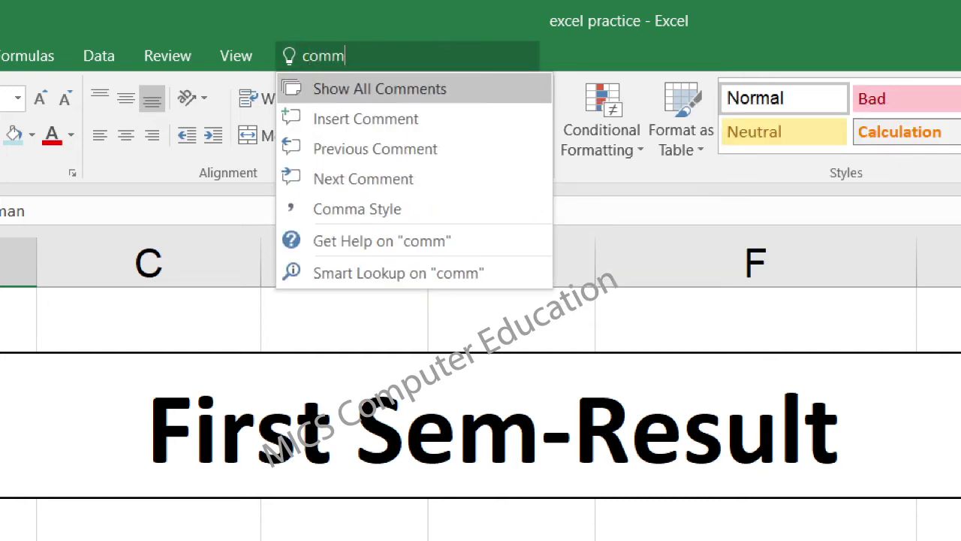
type("en")
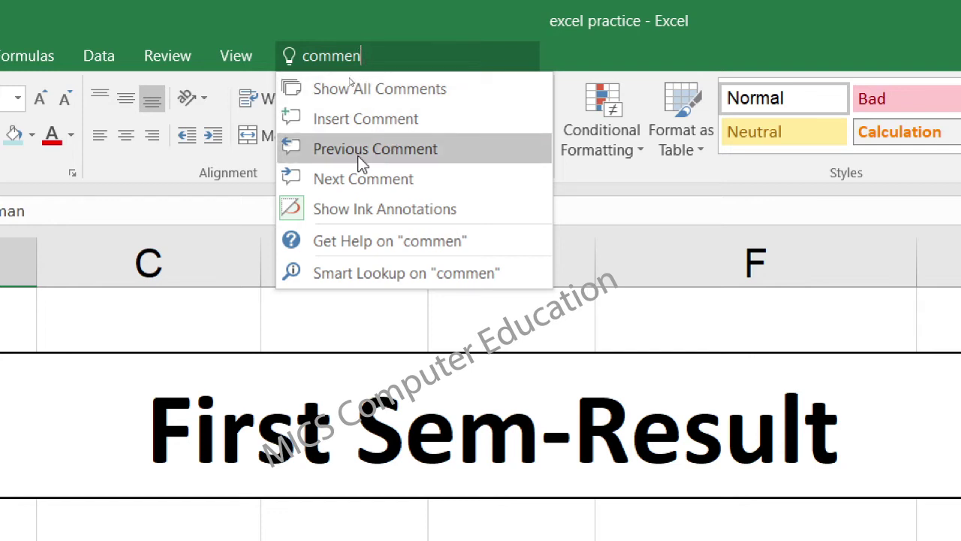
- Insert a comment on cell B5 reading 'this is my comment'
left_click(376, 119)
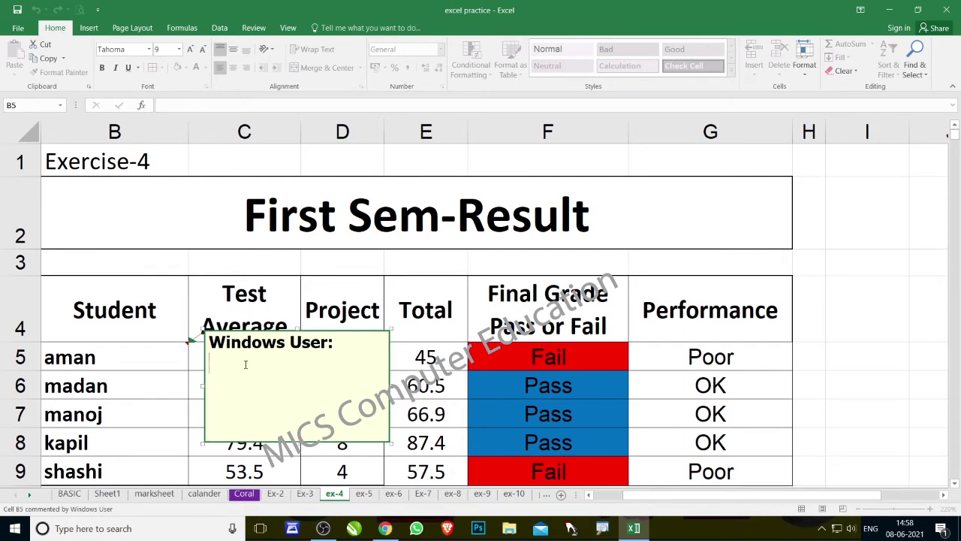
type("this is my comment")
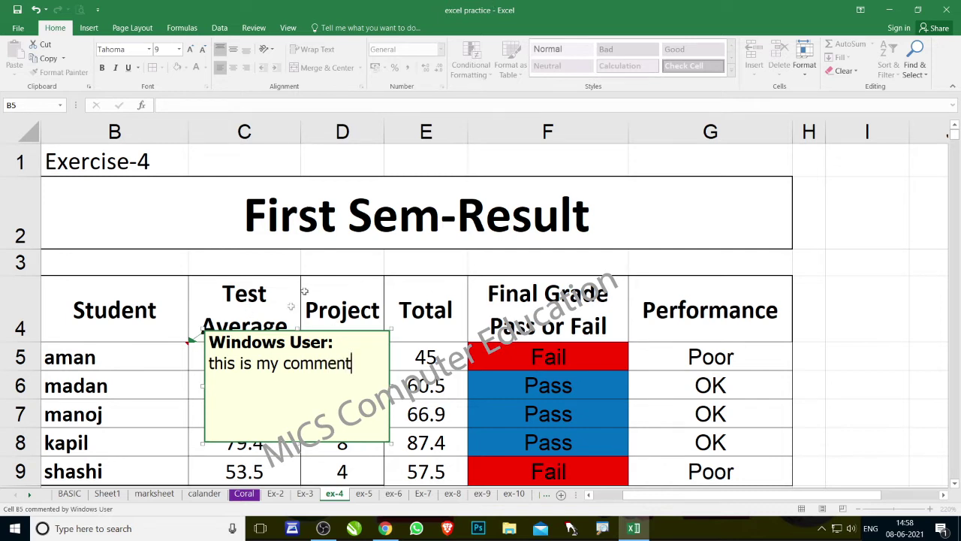
left_click(800, 379)
- Reselect the commented cell B5 and show the Review tab's comment commands
mouse_move(184, 355)
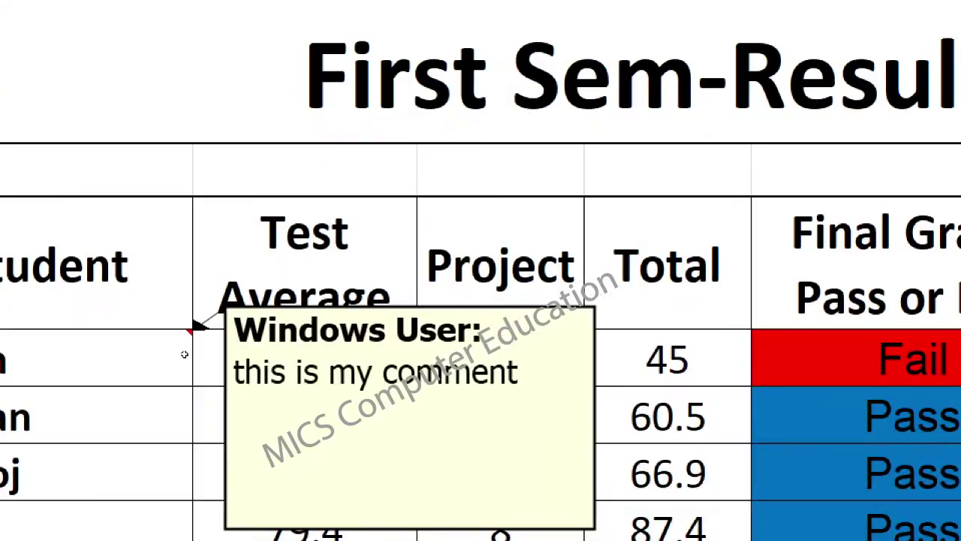
left_click(168, 317)
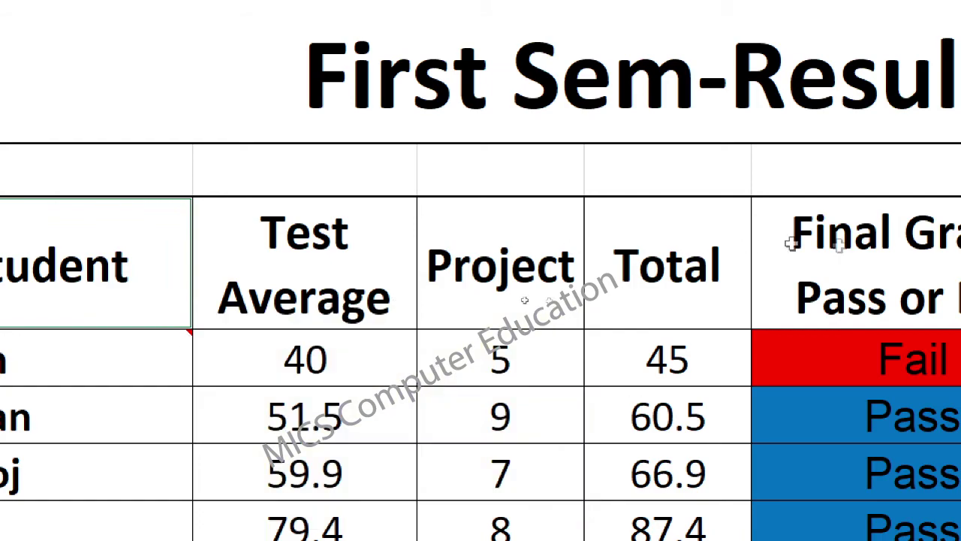
left_click(512, 338)
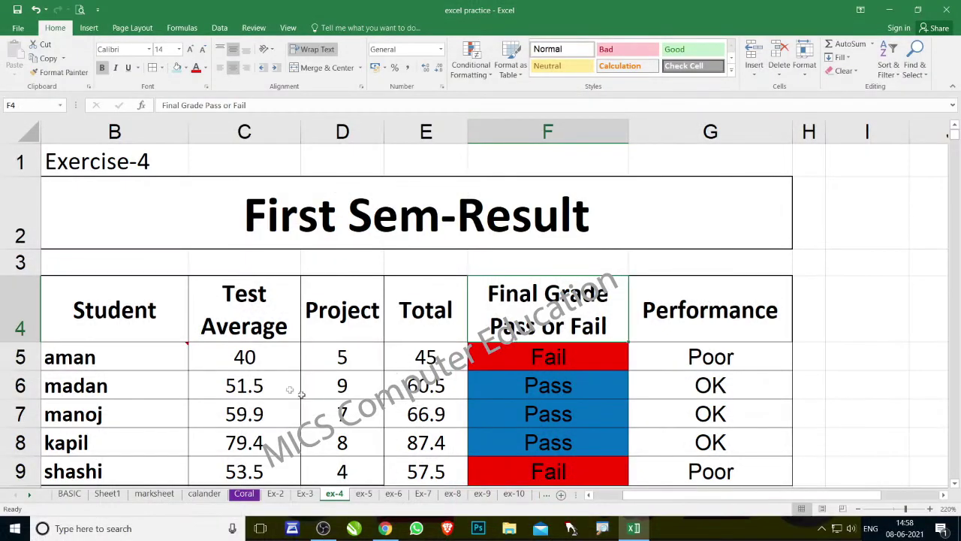
mouse_move(172, 356)
left_click(172, 355)
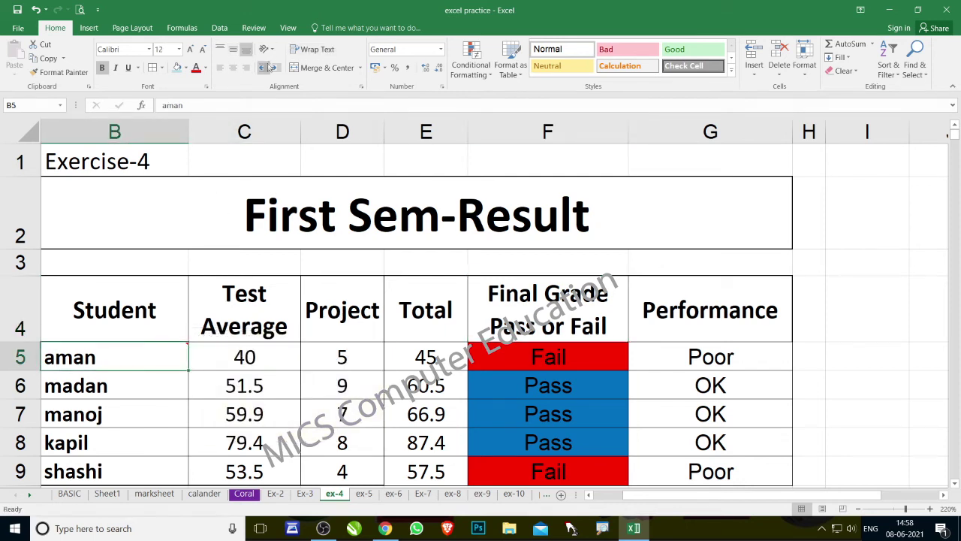
left_click(254, 28)
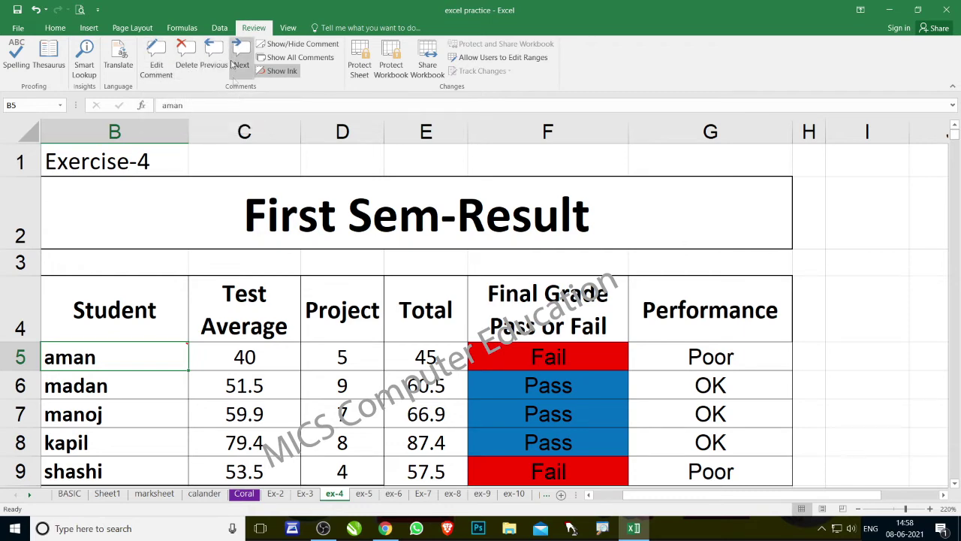
- Look over the task rows below the table and select cell D8
left_click(372, 351)
scroll(371, 351, "down", 2)
scroll(372, 351, "down", 2)
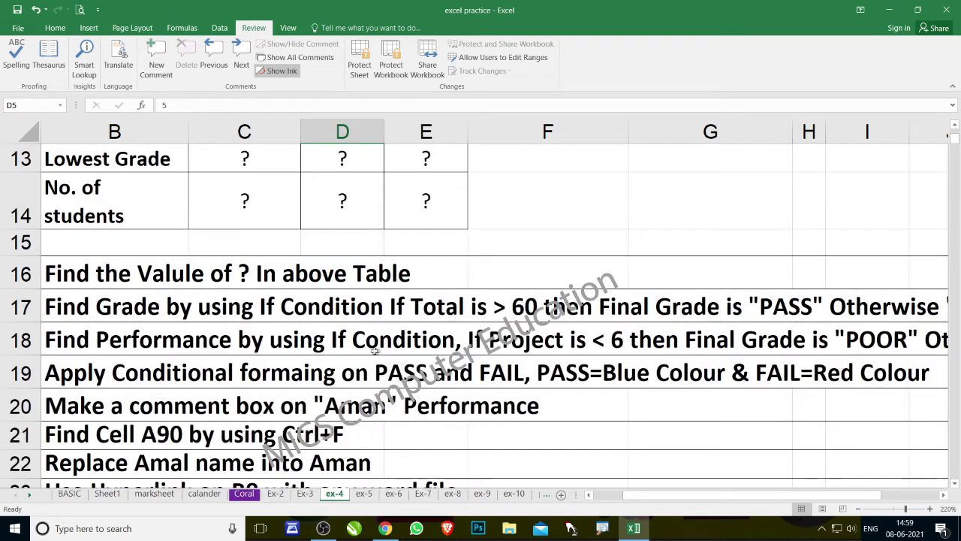
scroll(355, 360, "down", 1)
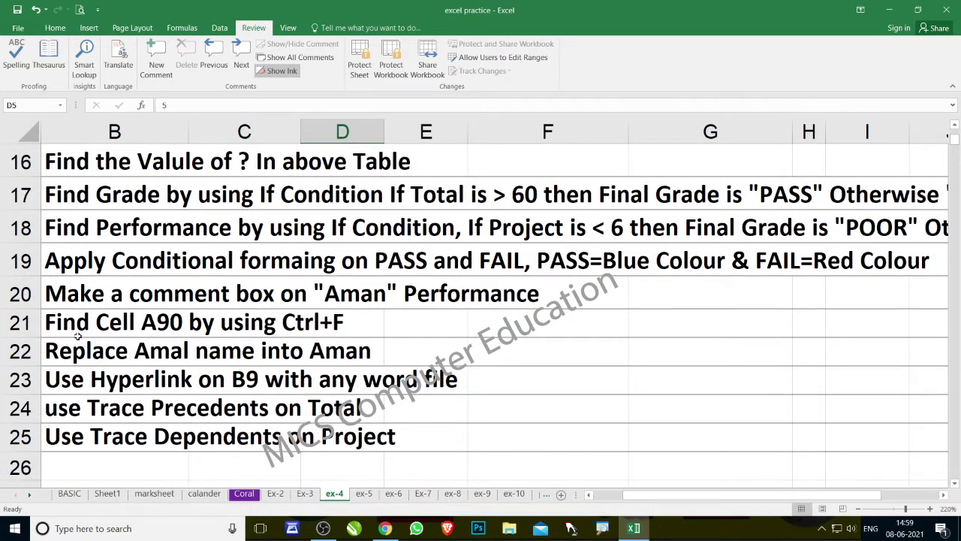
scroll(287, 359, "up", 5)
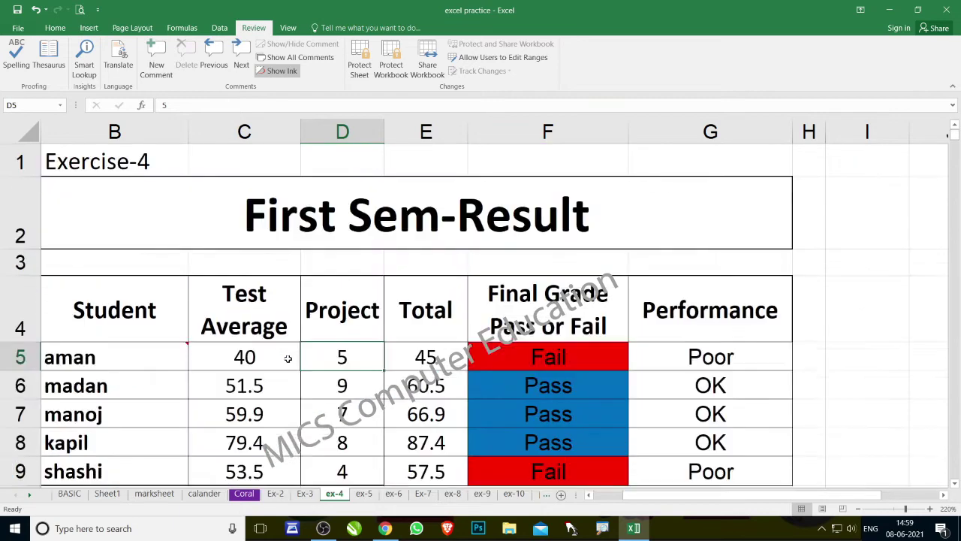
scroll(288, 358, "down", 1)
left_click(340, 310)
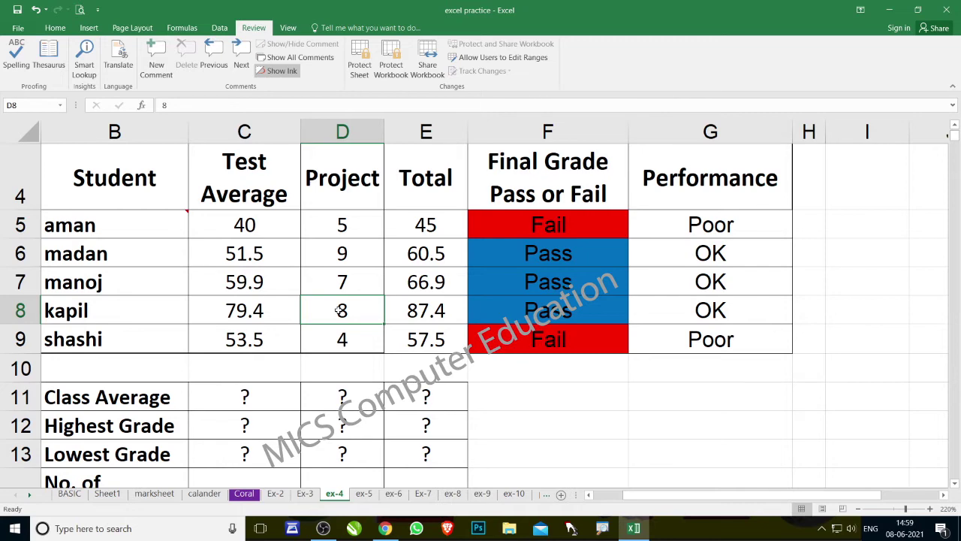
- Scroll down the ex-4 sheet to the empty rows near row 90
scroll(88, 389, "down", 5)
scroll(88, 389, "down", 4)
scroll(88, 389, "down", 8)
scroll(89, 389, "down", 4)
scroll(89, 389, "down", 4)
scroll(89, 389, "down", 1)
scroll(89, 389, "down", 2)
- Enter 'hello' in cell A90, then return to the sheet top and select C3
left_click(103, 220)
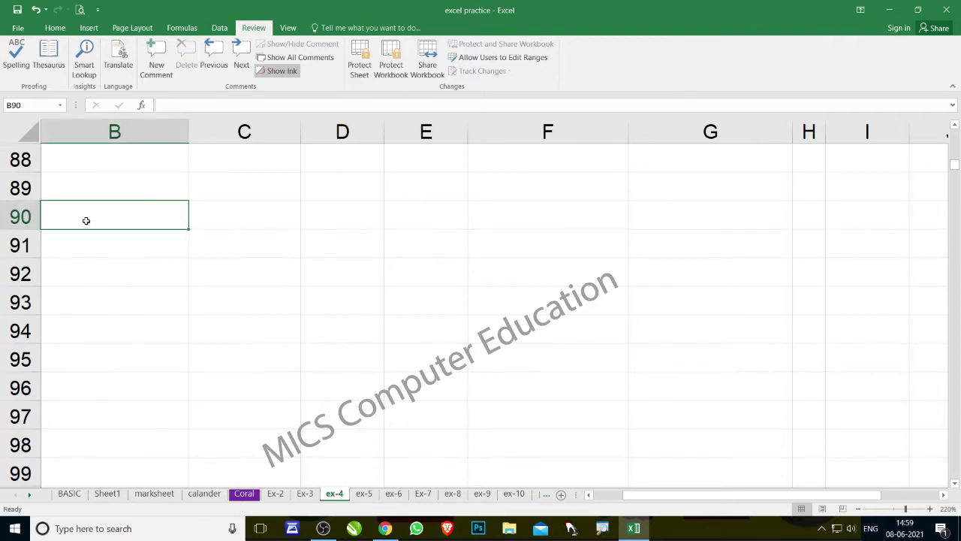
key("Left")
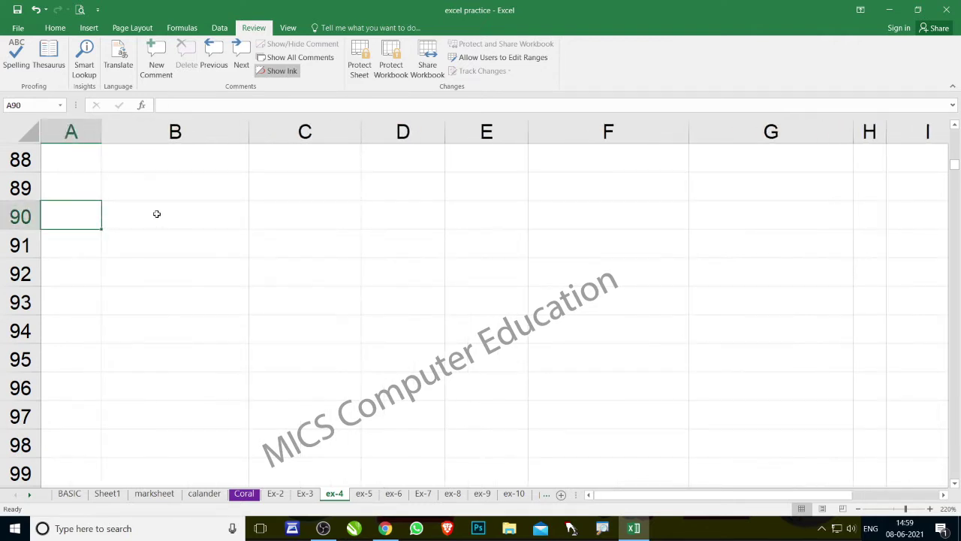
type("hello")
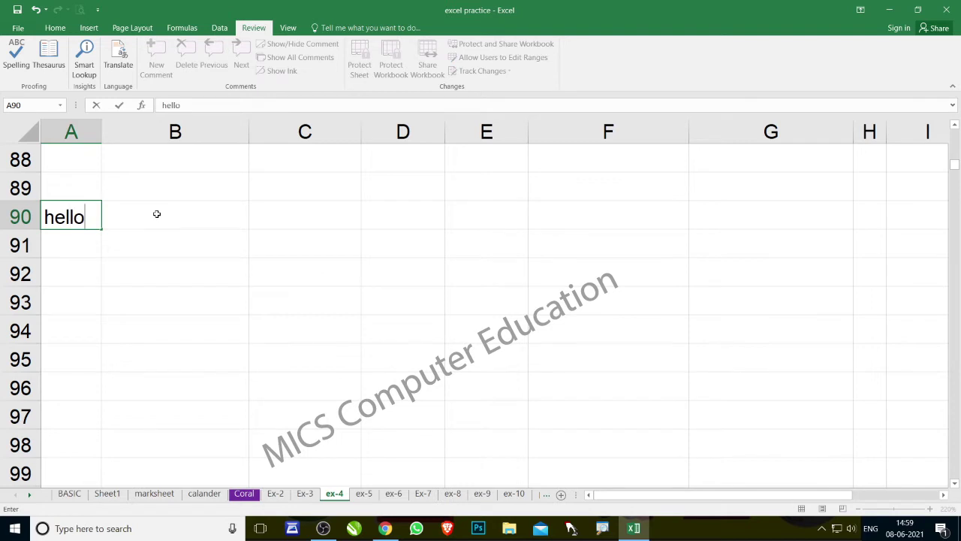
key("Return")
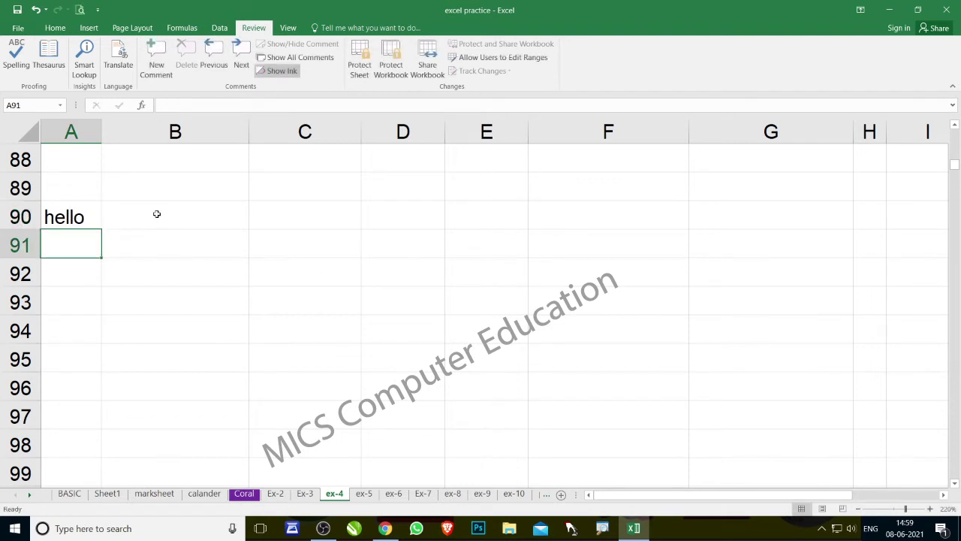
key("ctrl+Home")
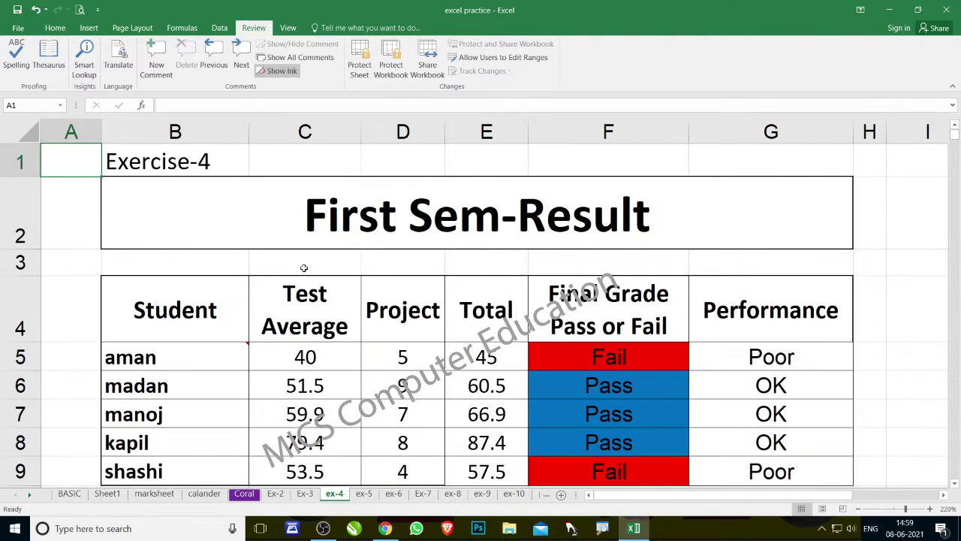
left_click(307, 265)
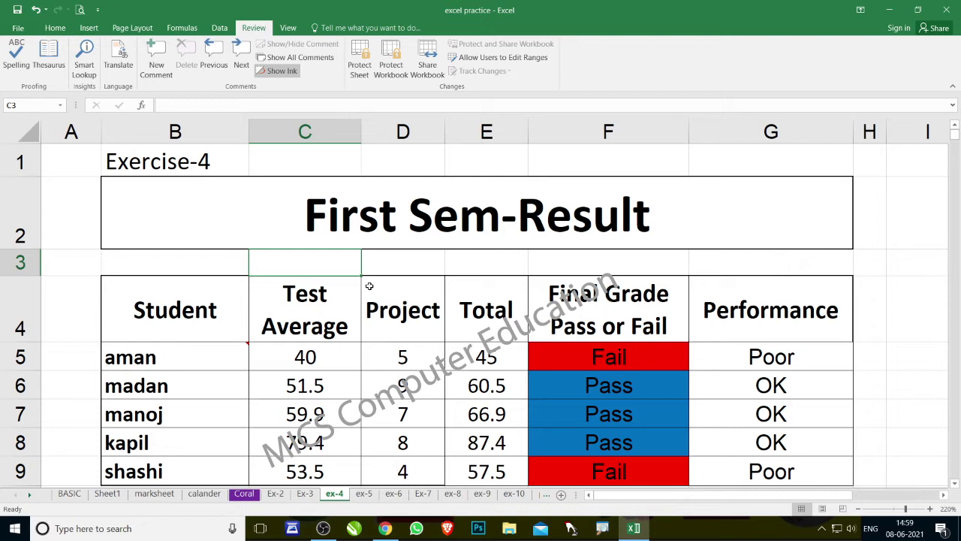
- Open Find and Replace, view its Replace tab, then reopen it on the Find tab
key("ctrl+f")
key("Escape")
left_click_drag(83, 230, 83, 267)
type("rl")
key("ctrl+f")
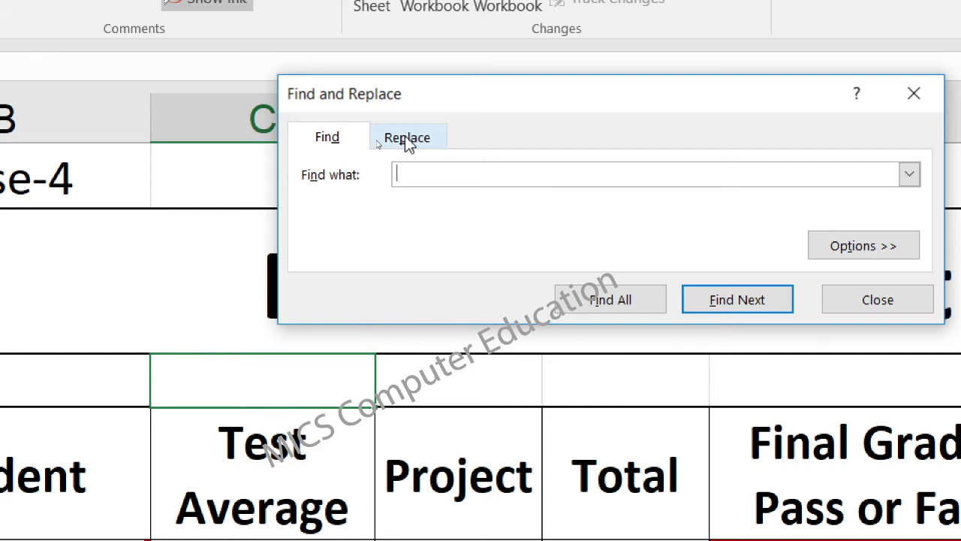
left_click(407, 140)
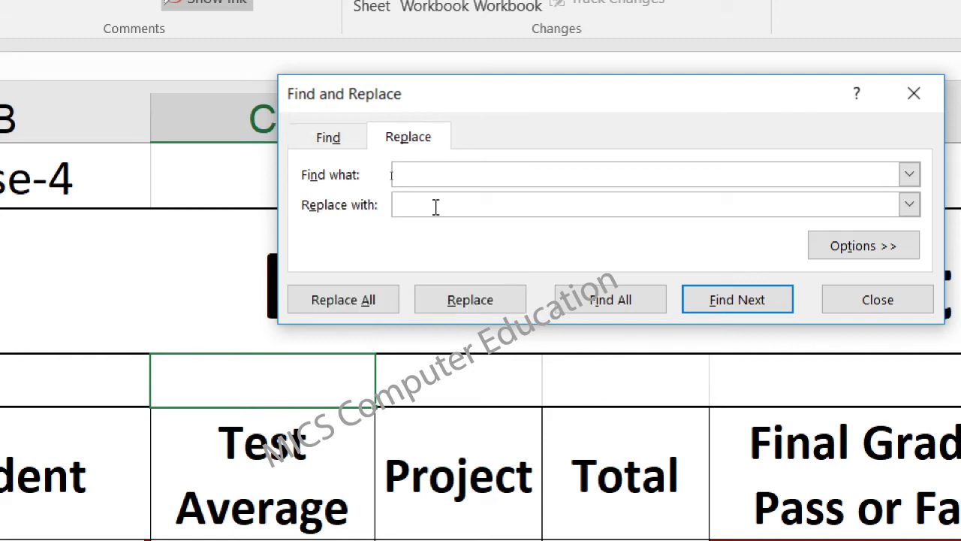
key("Escape")
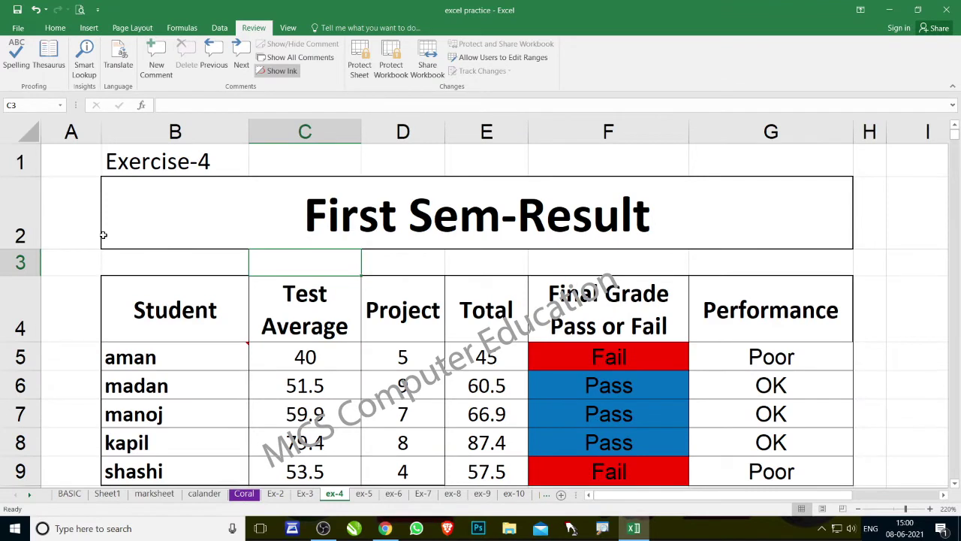
key("ctrl+f")
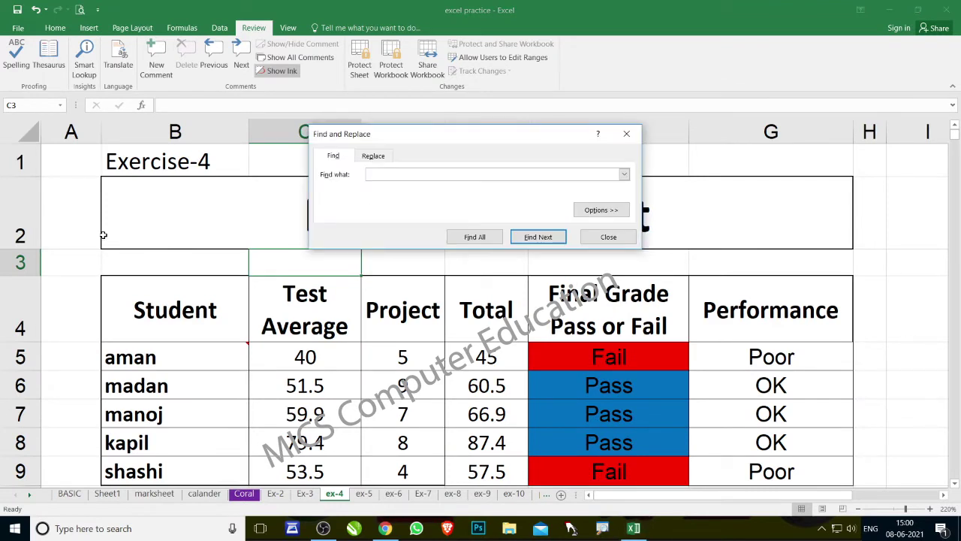
- Search for the first student's name to locate it in B5, then close Find and Replace
type("aman")
key("Return")
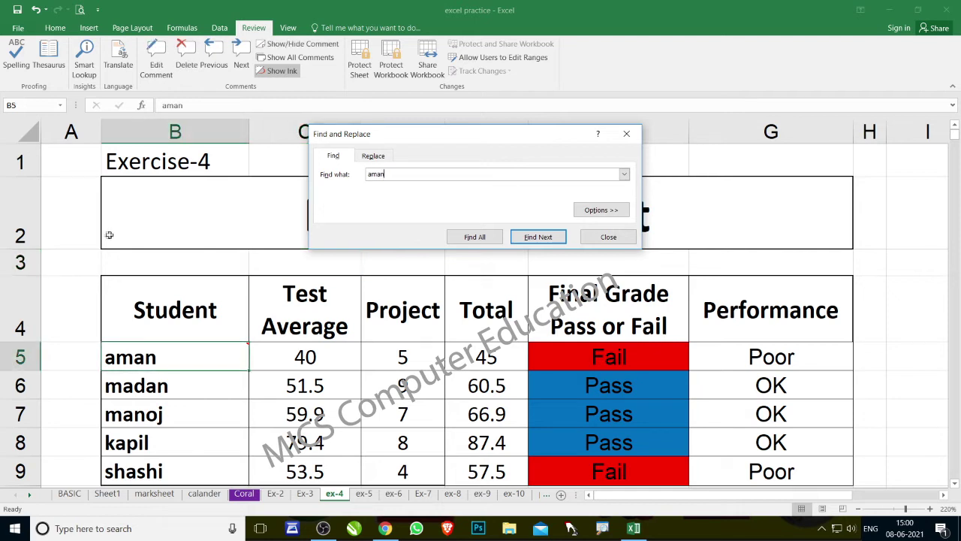
left_click(365, 156)
left_click(332, 155)
key("Escape")
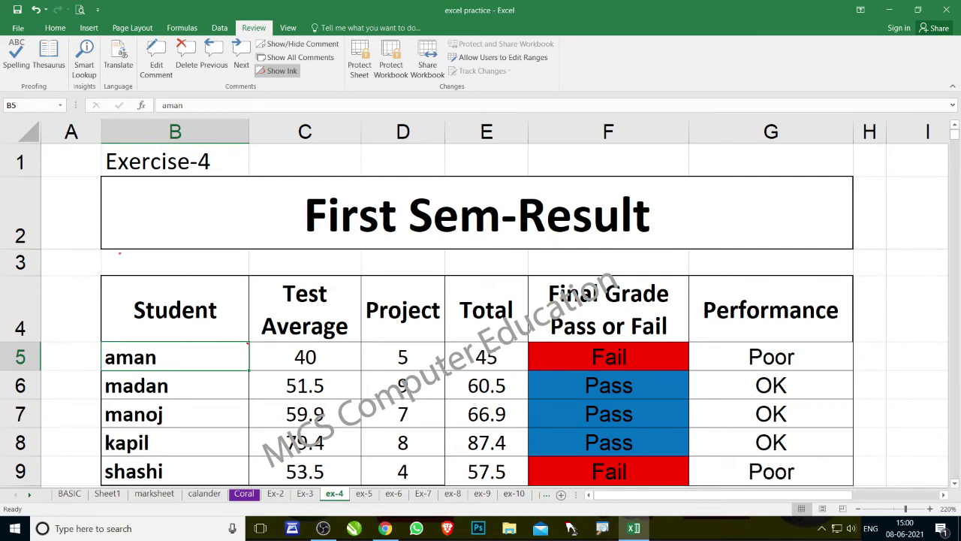
left_click_drag(82, 224, 82, 259)
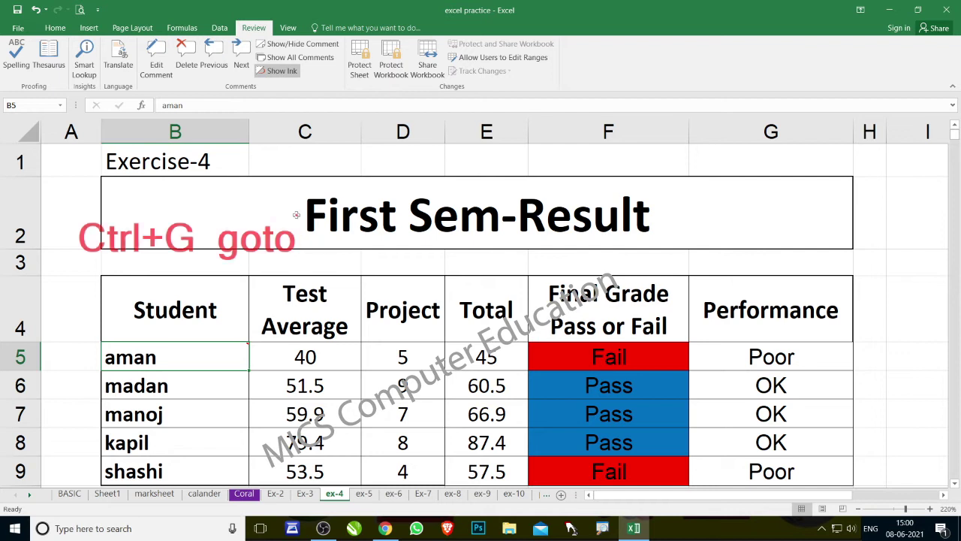
- Jump to cell A90 with Go To (Ctrl+G), then return to the sheet's top
key("ctrl+g")
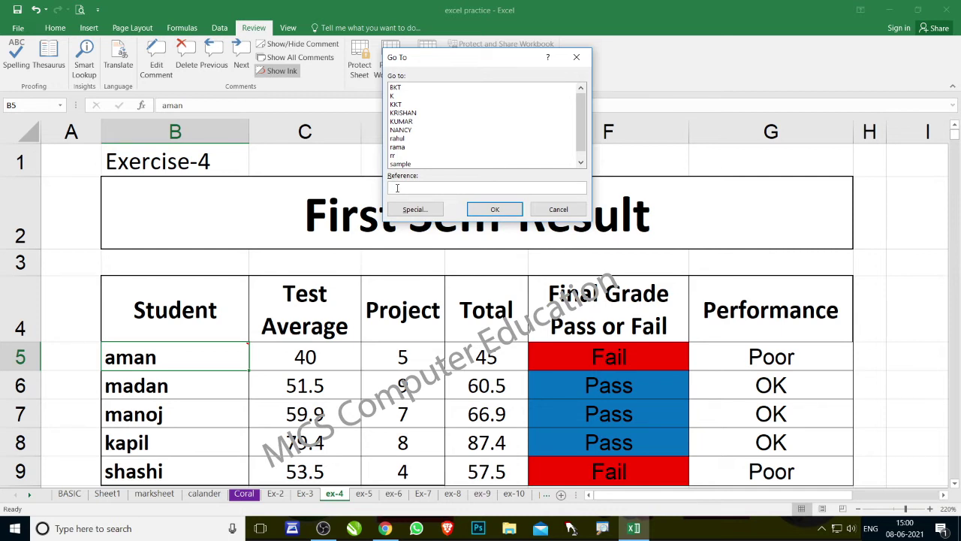
type("a30")
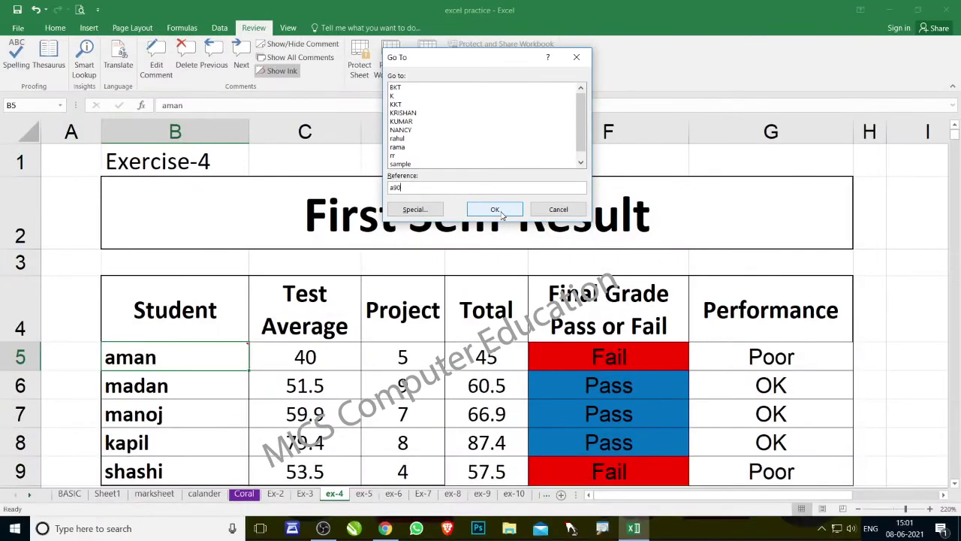
left_click(498, 211)
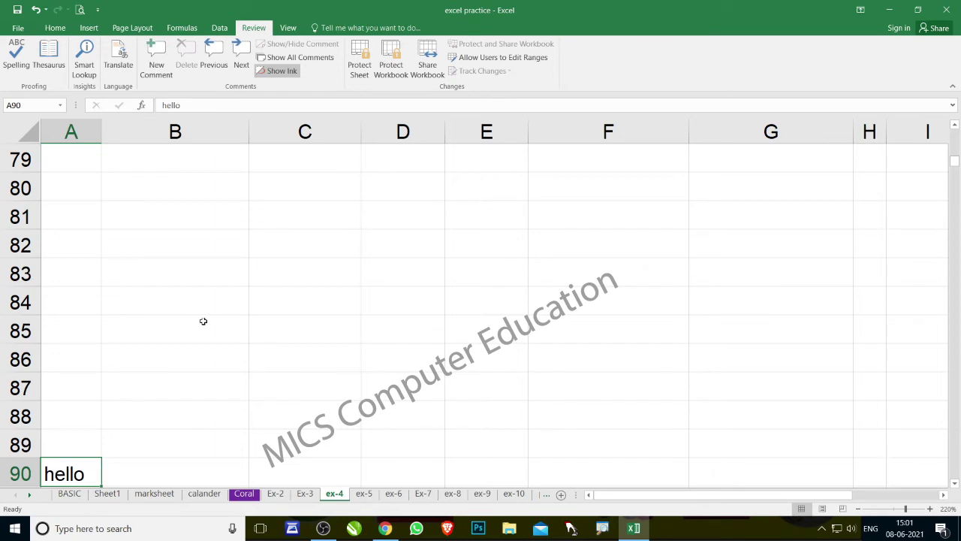
key("ctrl+Home")
- Correct Q.6 in B21 to read 'Find Cell A90 by using Ctrl+G'
left_click(265, 387)
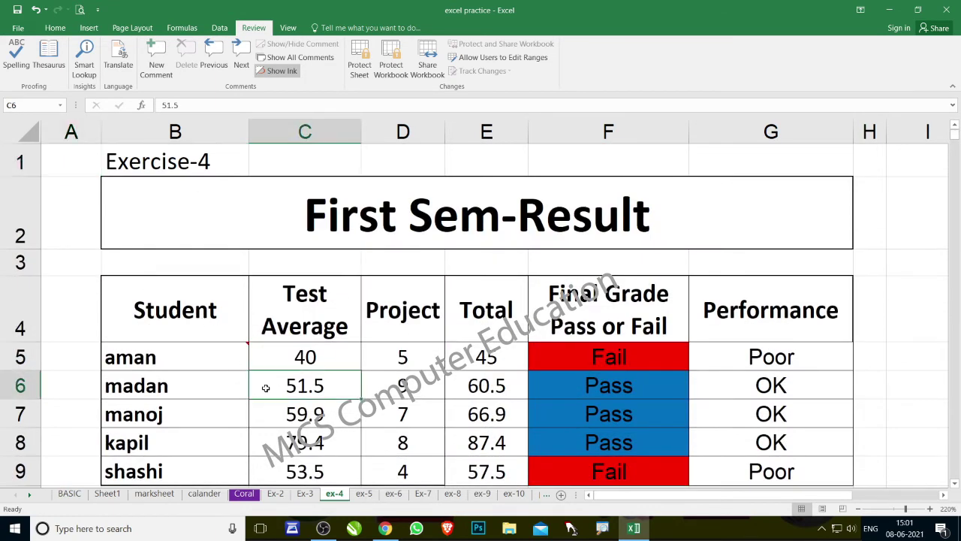
scroll(266, 388, "down", 5)
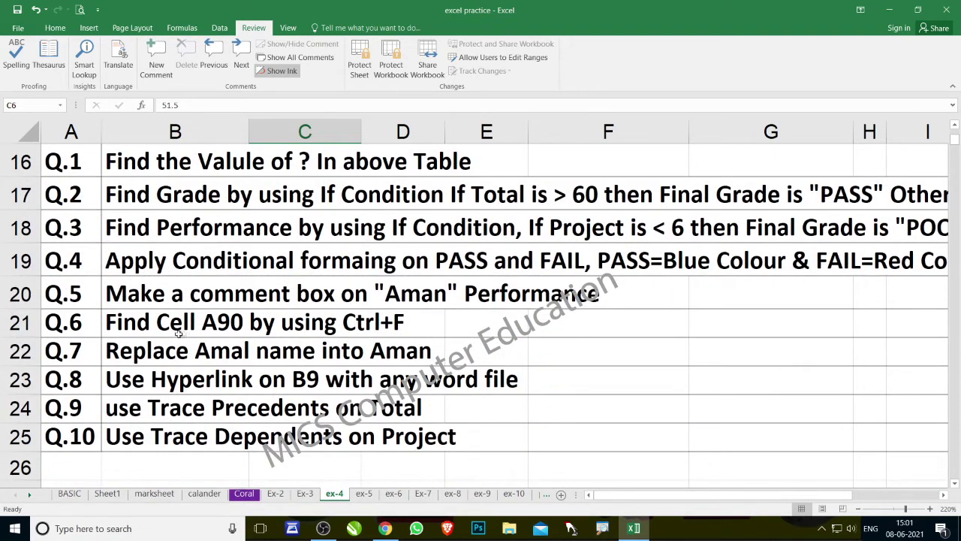
left_click(135, 331)
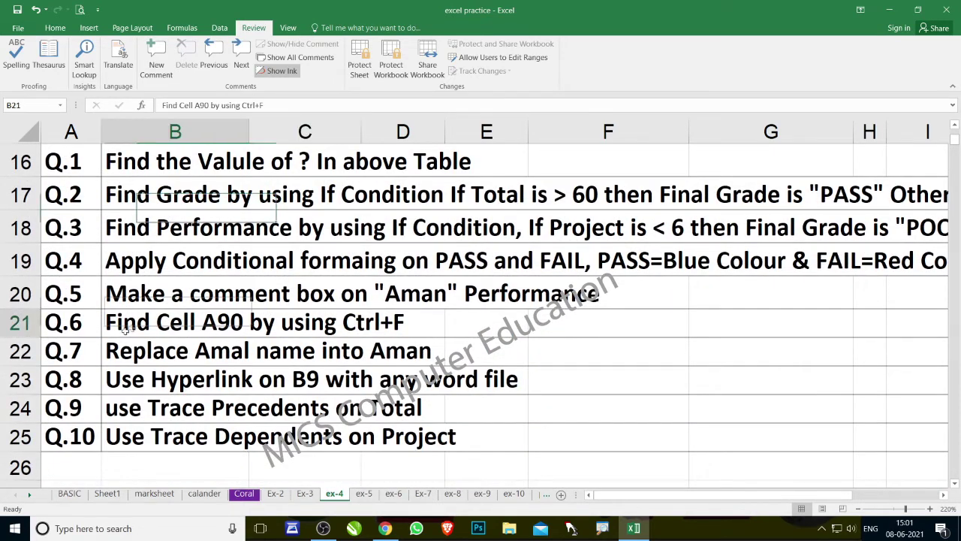
left_click(285, 107)
key("BackSpace")
type("G")
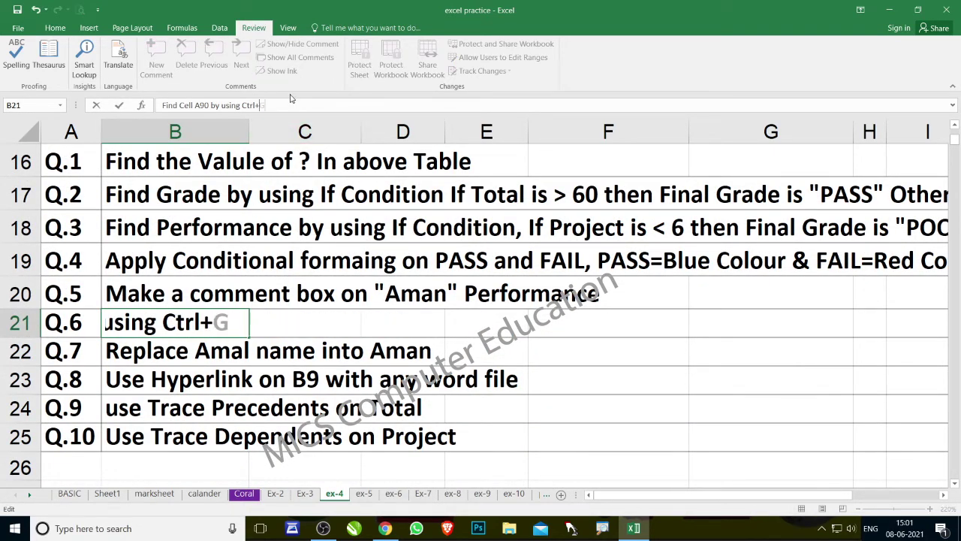
key("Return")
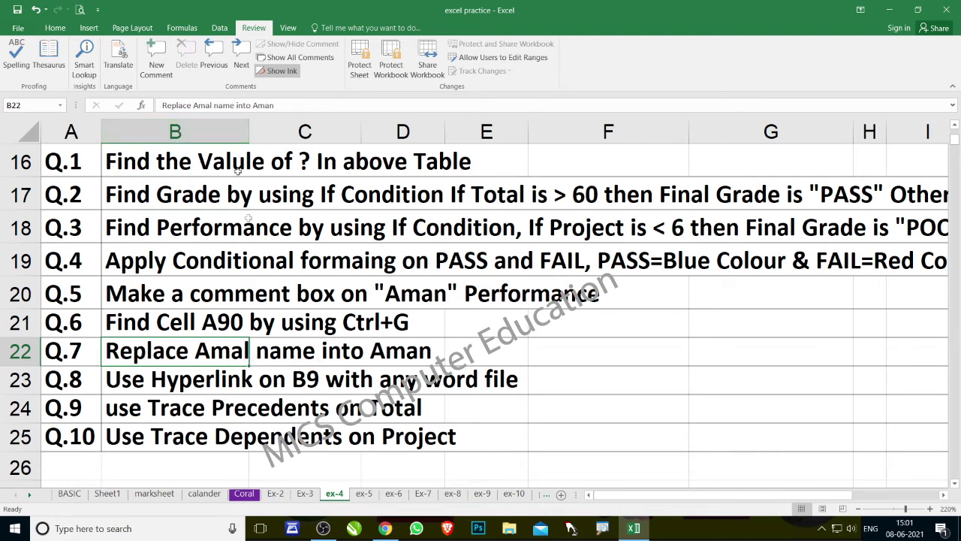
scroll(280, 375, "up", 5)
scroll(281, 369, "down", 1)
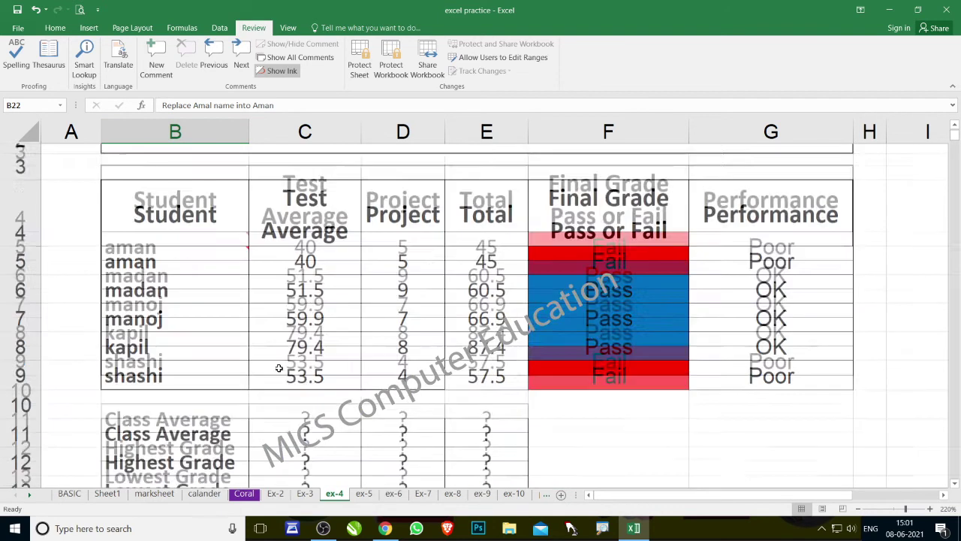
double_click(227, 224)
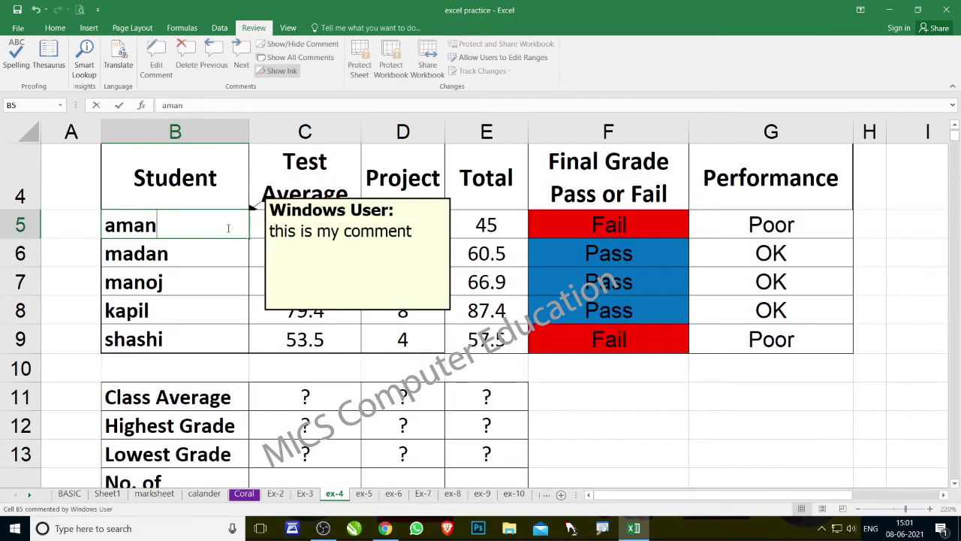
key("Escape")
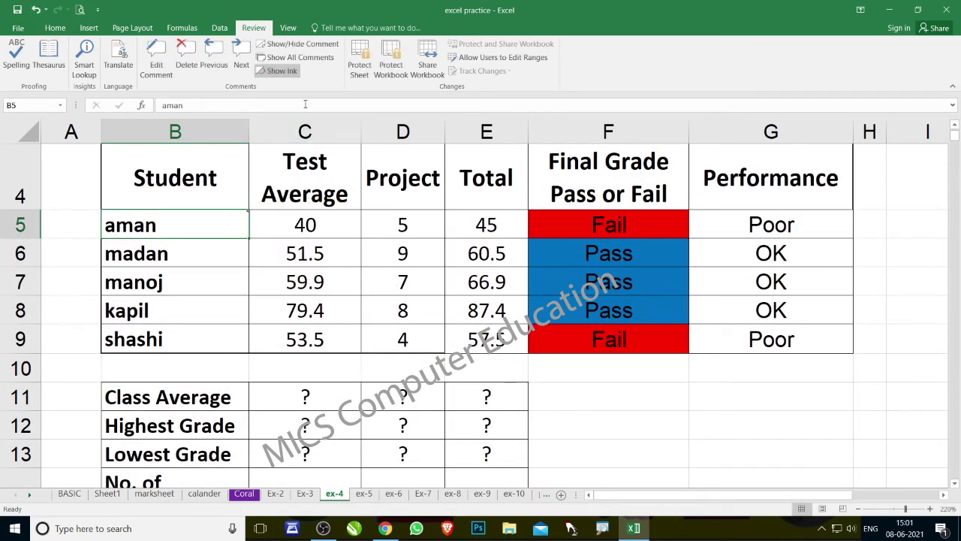
left_click(353, 294)
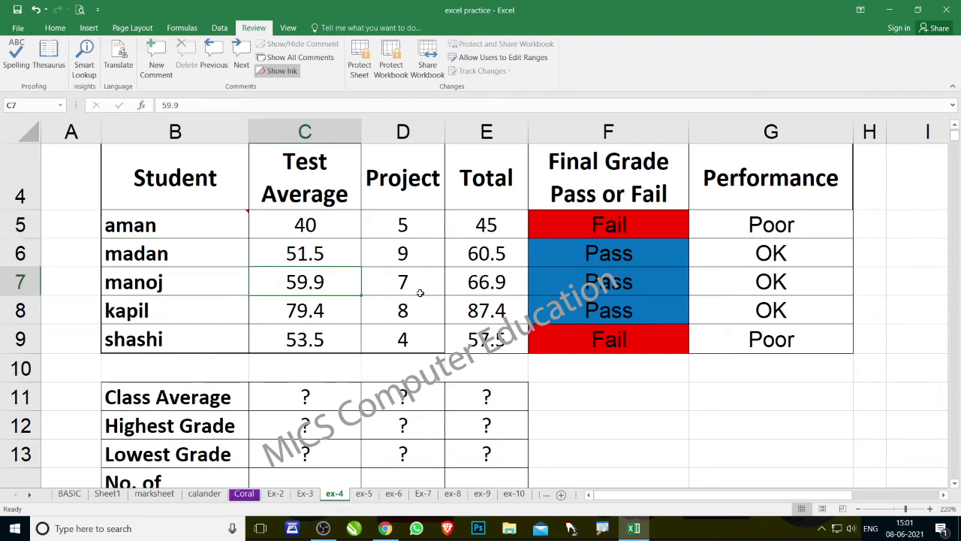
key("ctrl+h")
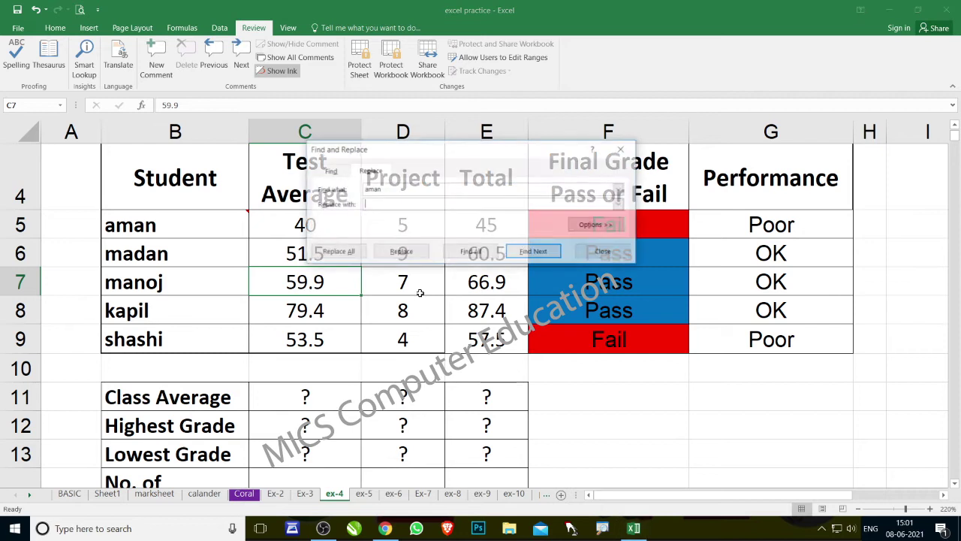
key("Escape")
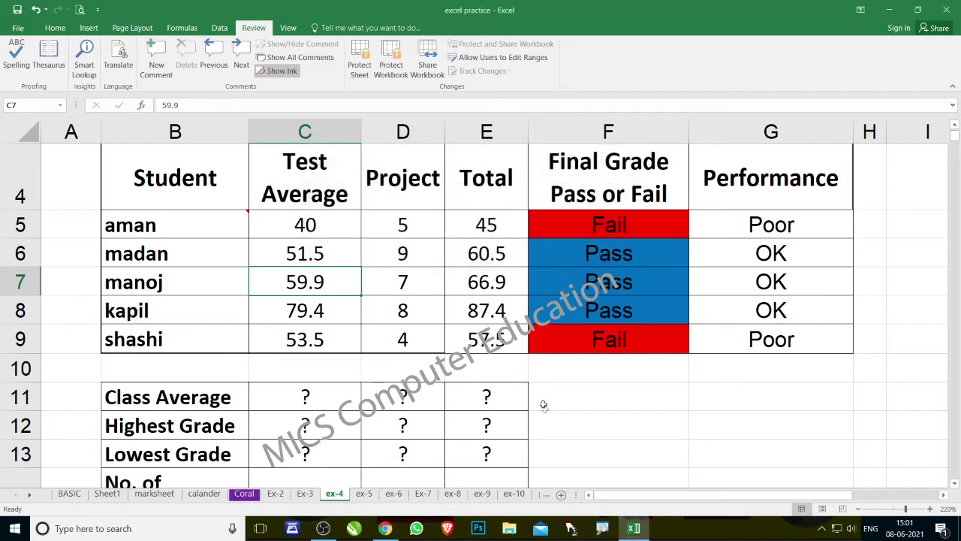
left_click_drag(569, 428, 568, 464)
type("Ctrl")
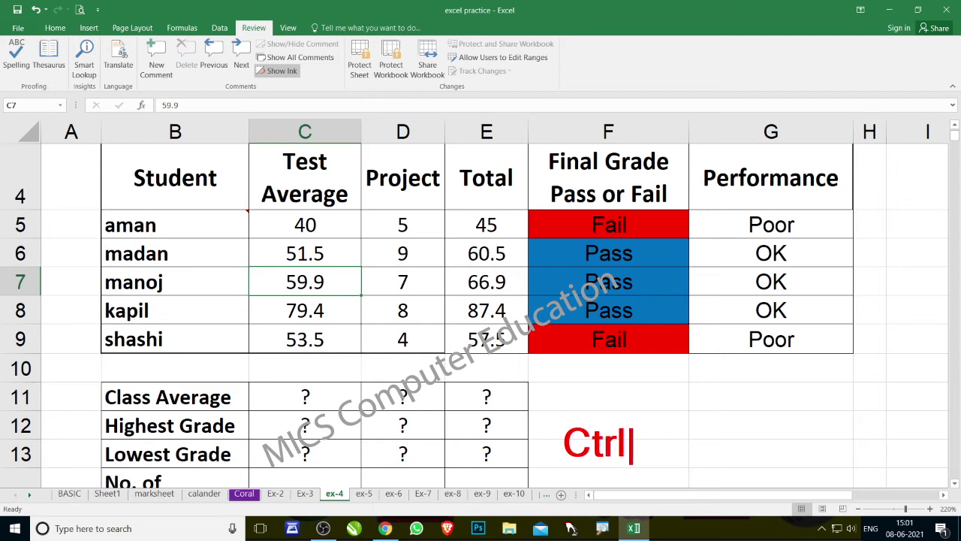
type("+H")
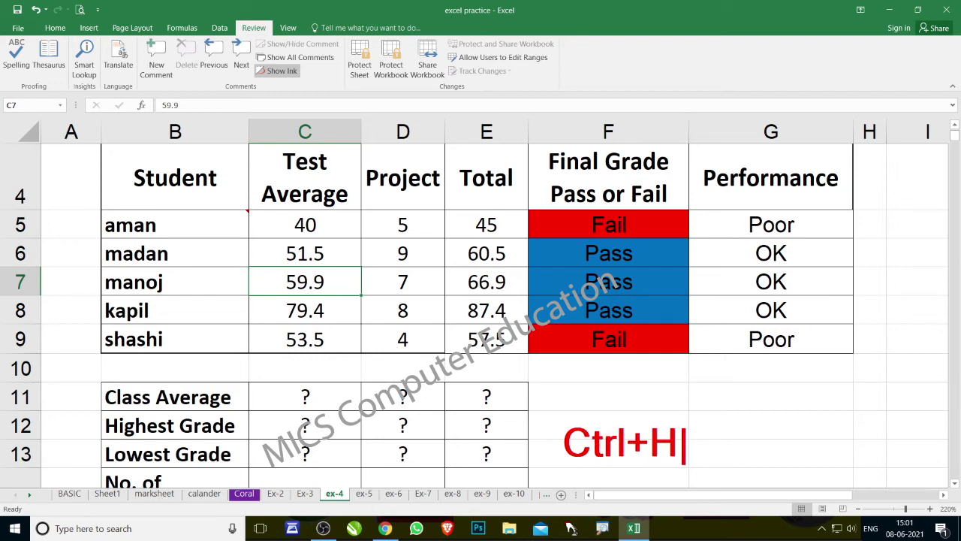
type(" replac")
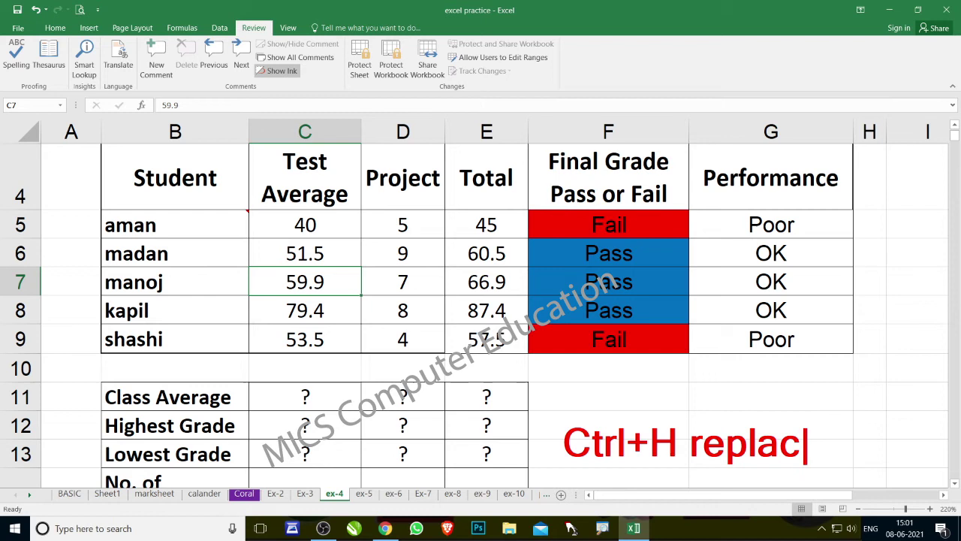
type("e")
key("Escape")
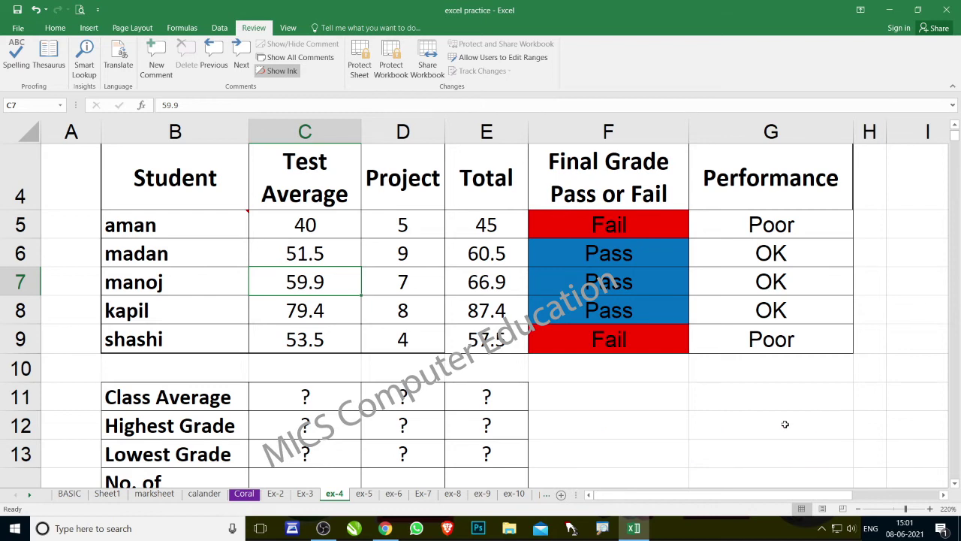
- Set Find and Replace to swap aman for amal; the first Replace reports no match
key("ctrl+h")
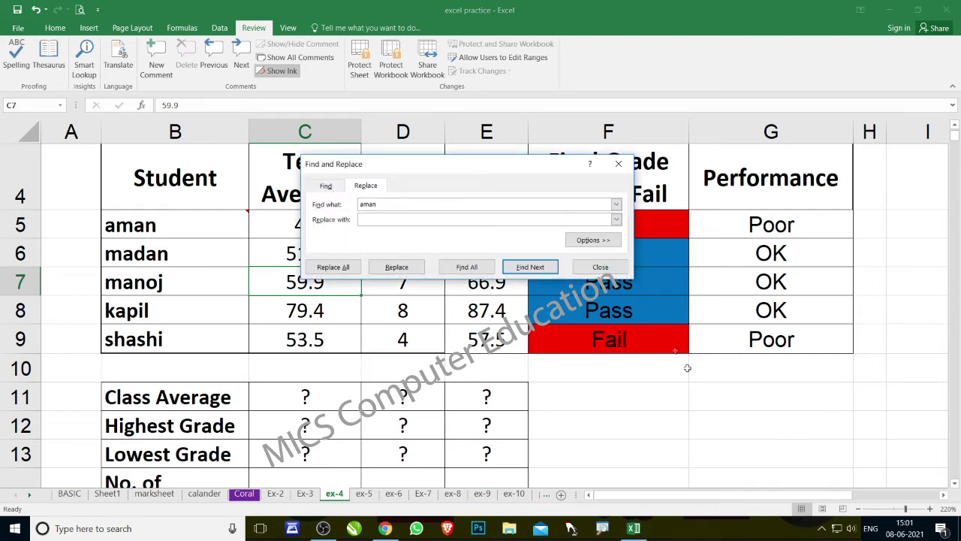
left_click(325, 186)
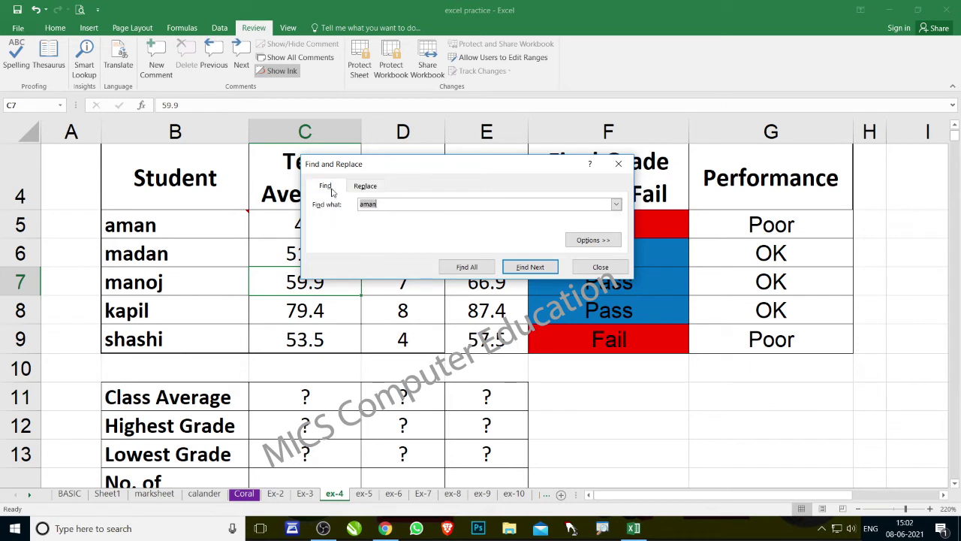
left_click(365, 185)
left_click(380, 220)
type("amal")
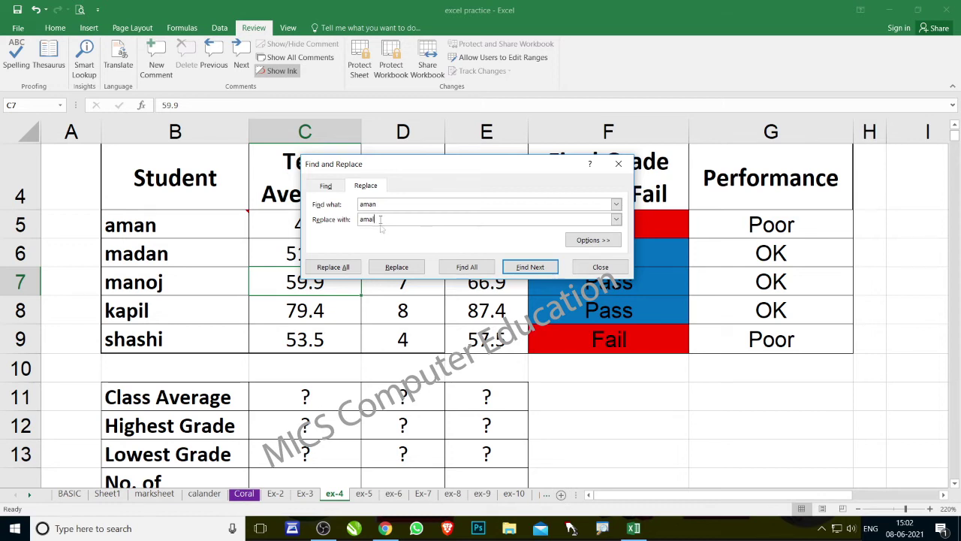
left_click_drag(386, 219, 318, 223)
left_click(405, 271)
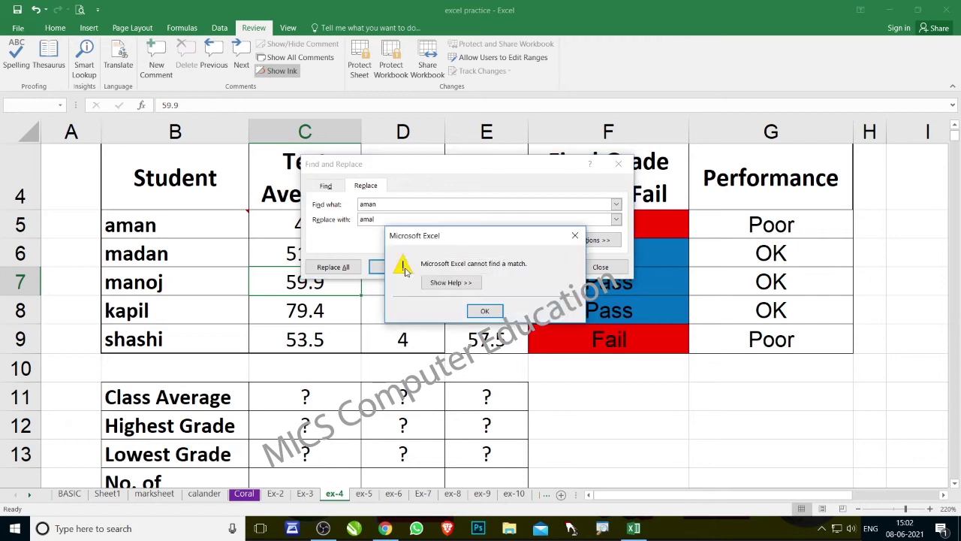
left_click(476, 306)
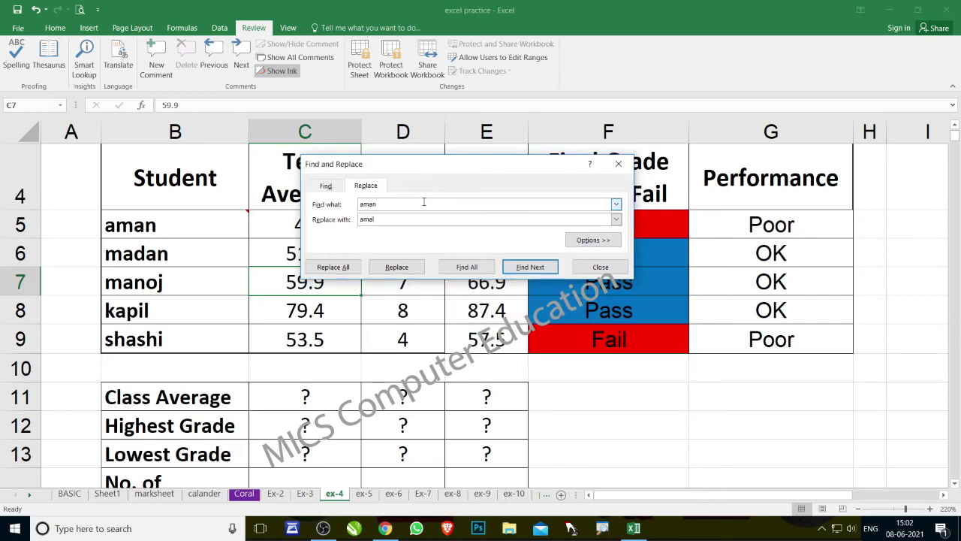
- Find the aman entry in B5, replace it with amal, and close the dialog
left_click(402, 221)
left_click(530, 269)
left_click(530, 269)
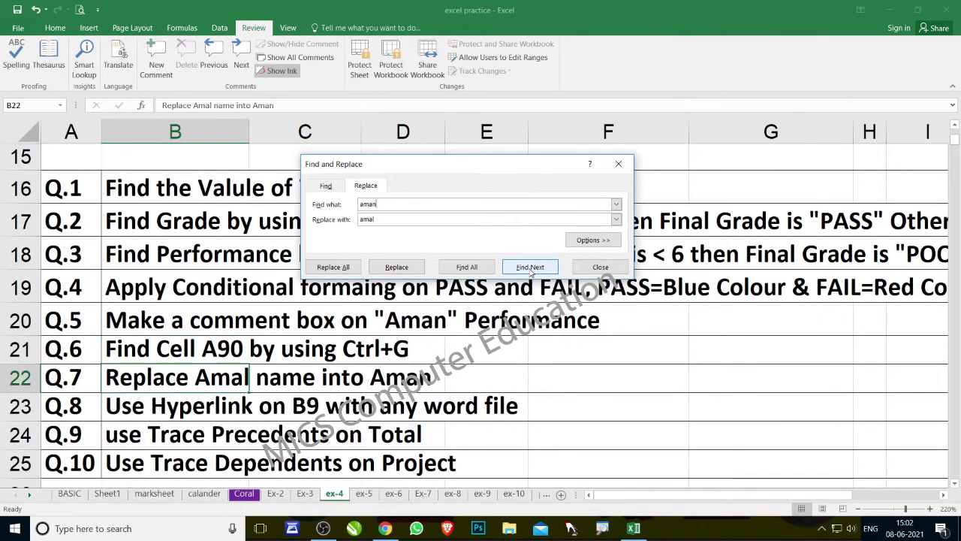
left_click(530, 269)
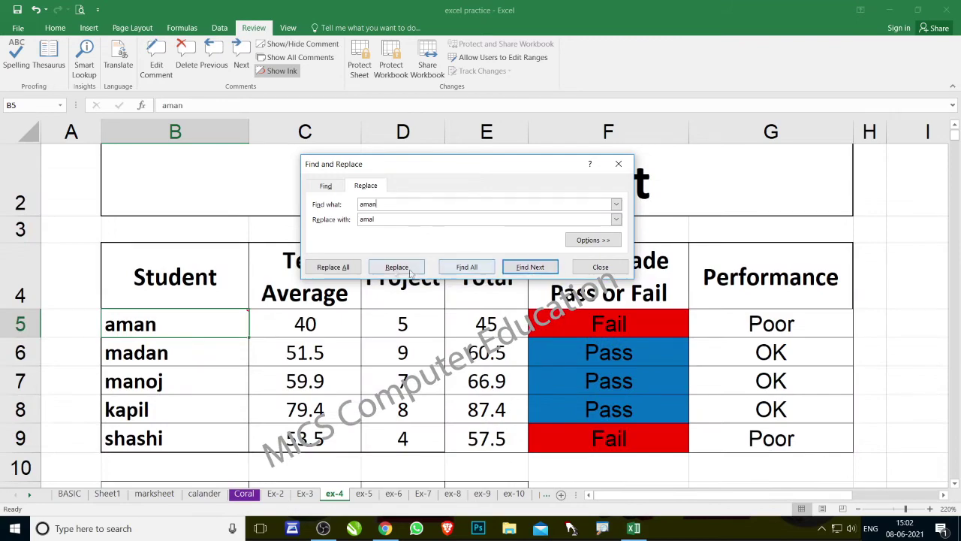
left_click(533, 270)
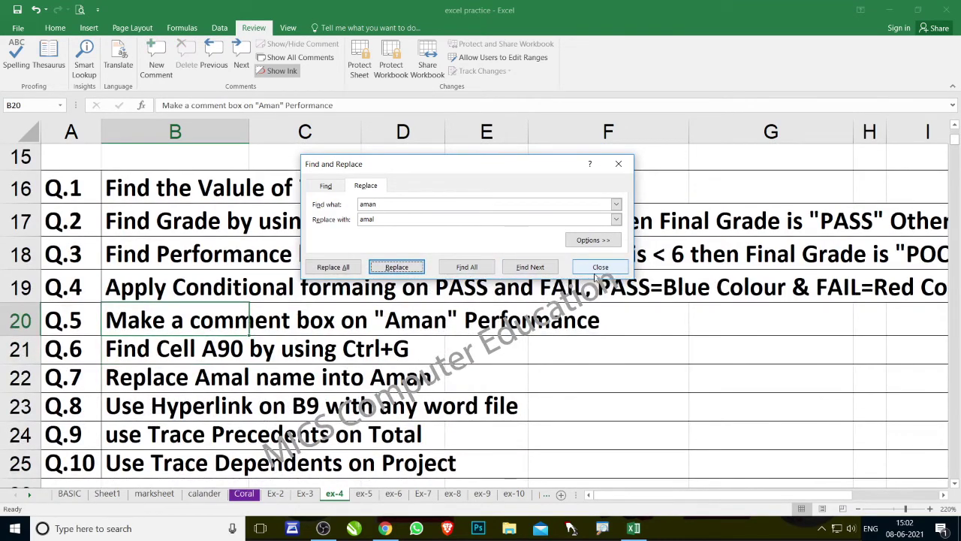
left_click(593, 270)
scroll(169, 346, "up", 5)
left_click(161, 356)
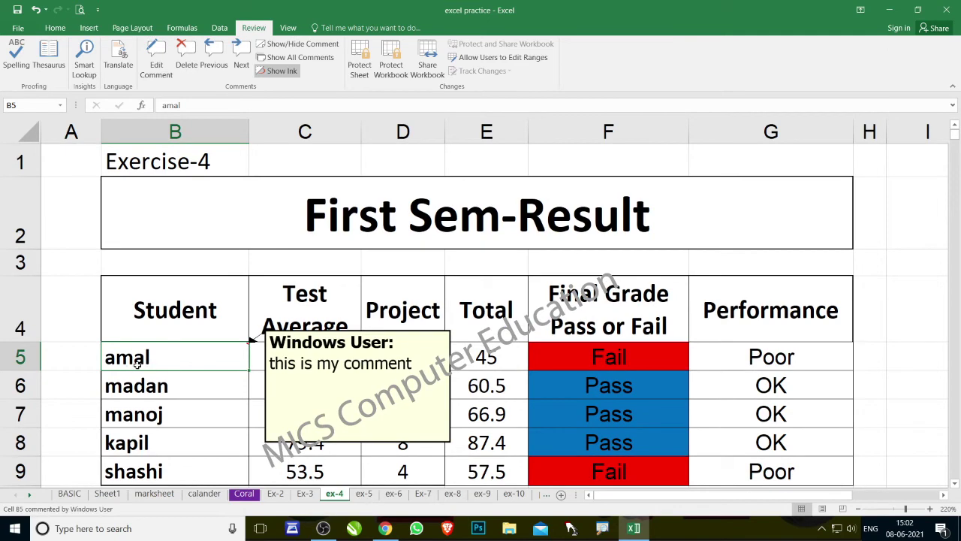
scroll(192, 367, "down", 6)
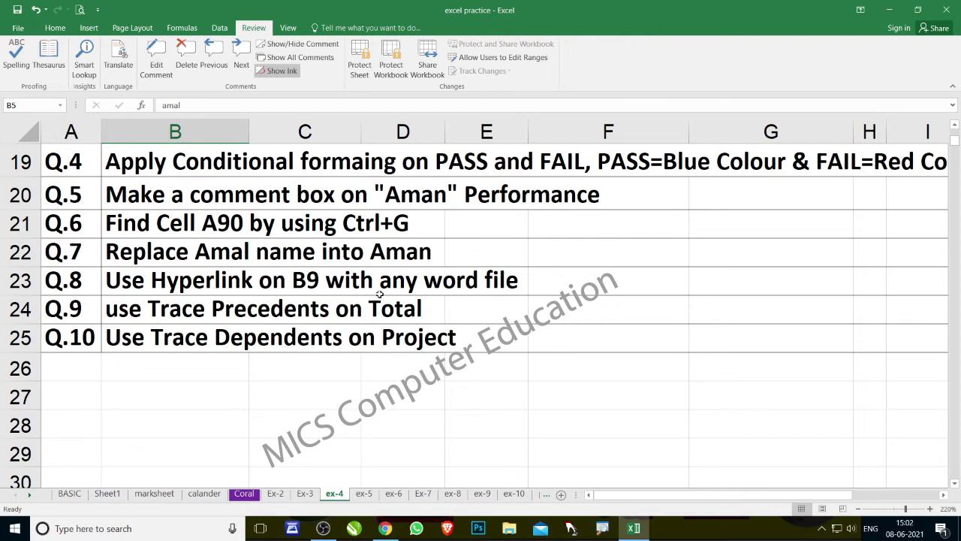
scroll(233, 358, "up", 1)
scroll(239, 357, "up", 3)
scroll(240, 356, "up", 3)
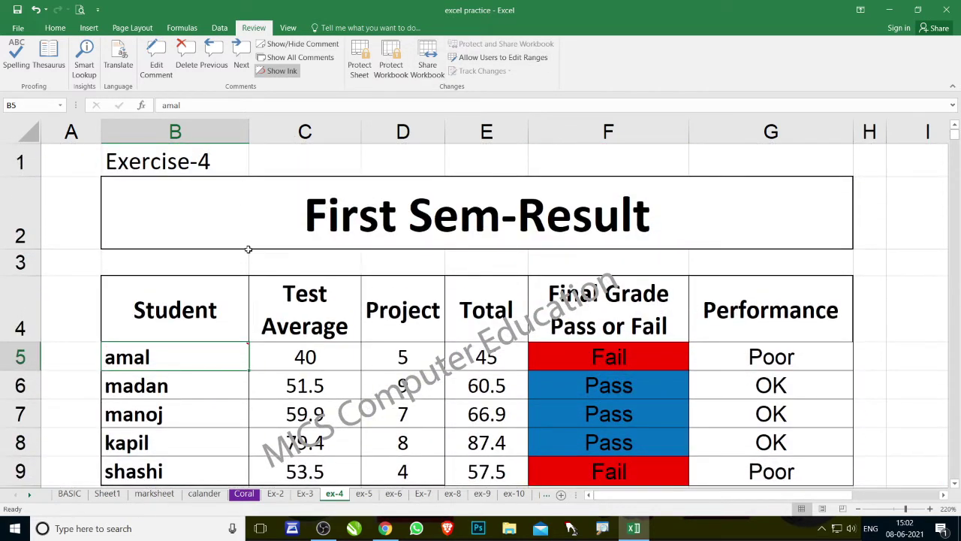
scroll(247, 256, "down", 1)
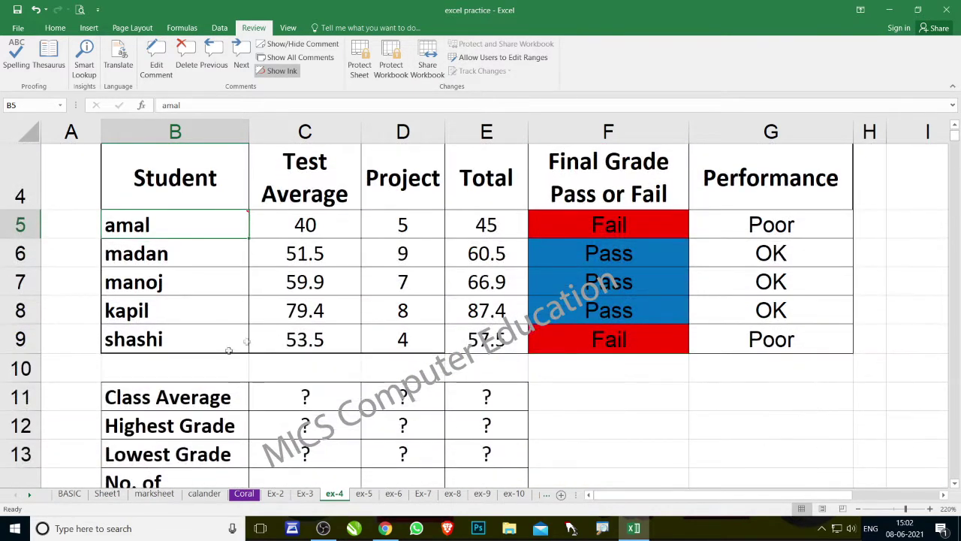
left_click(165, 334)
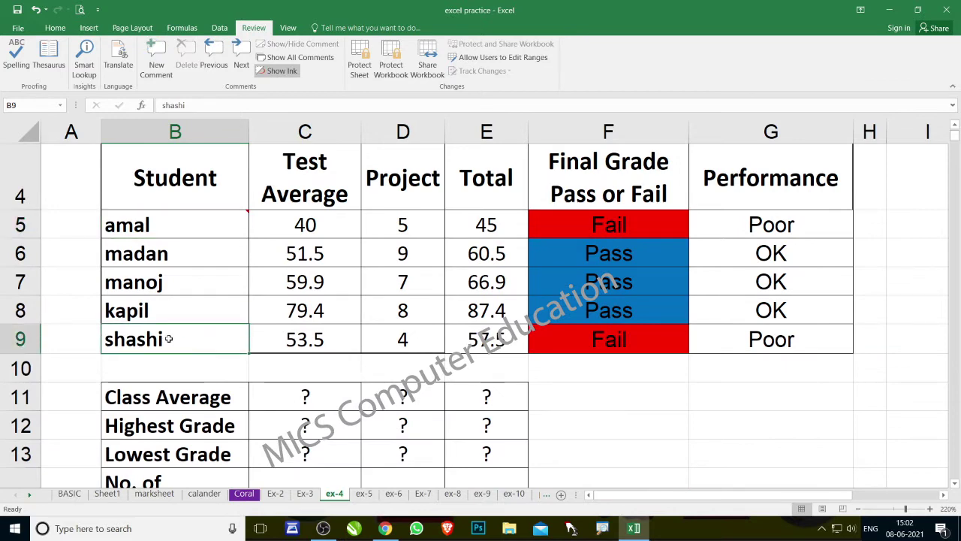
scroll(195, 342, "down", 1)
scroll(211, 343, "down", 3)
scroll(211, 343, "down", 1)
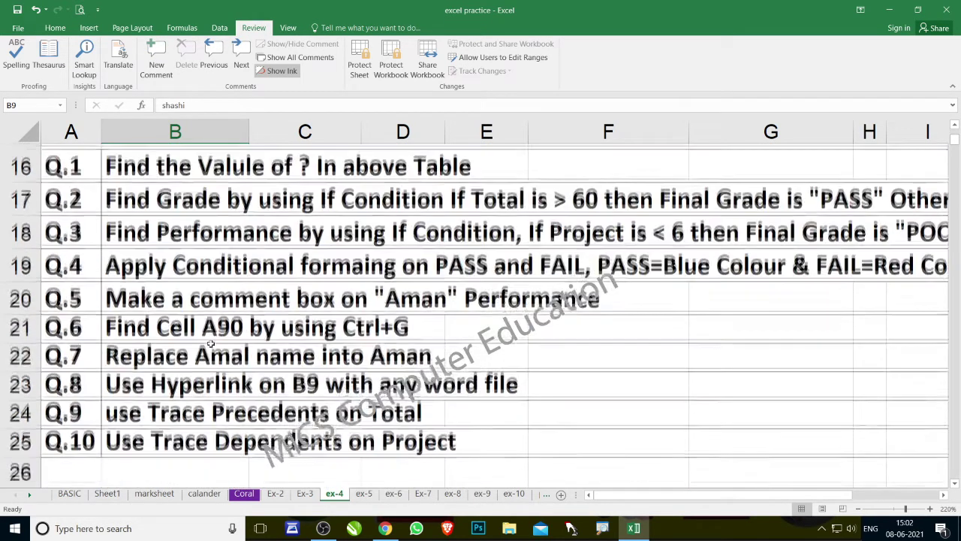
scroll(282, 389, "up", 3)
scroll(226, 367, "up", 1)
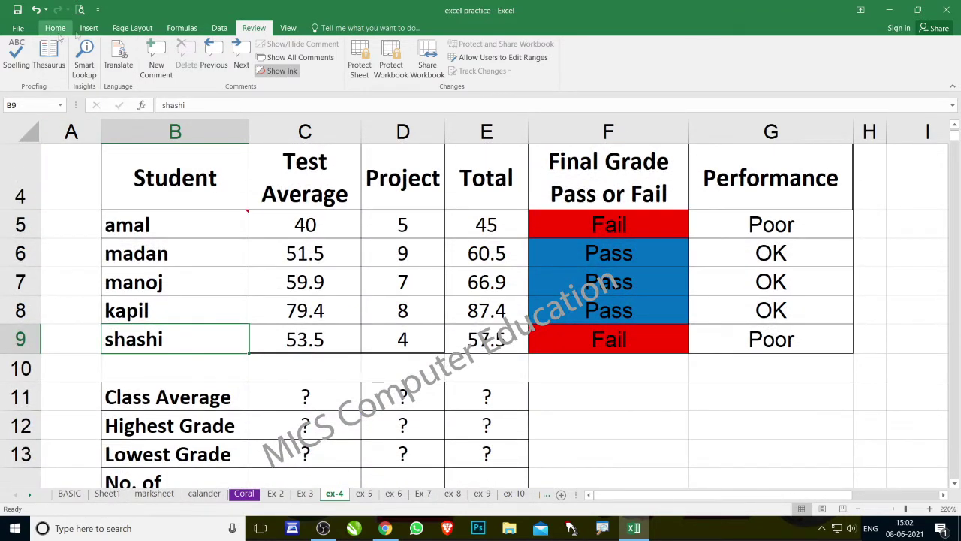
- Hyperlink the student name in B9 to the Word file sandeep.docx on the D: drive
left_click(89, 30)
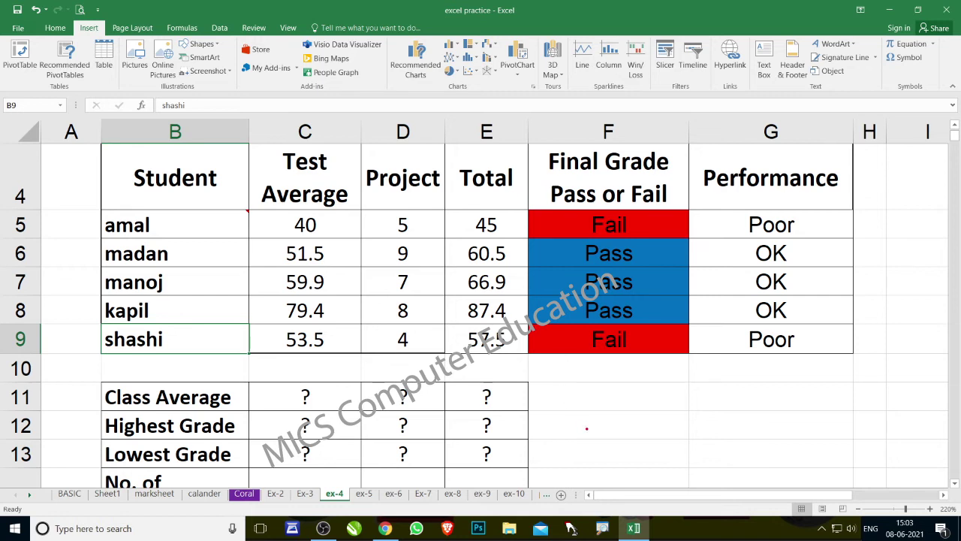
left_click_drag(591, 437, 591, 473)
key("ctrl+k")
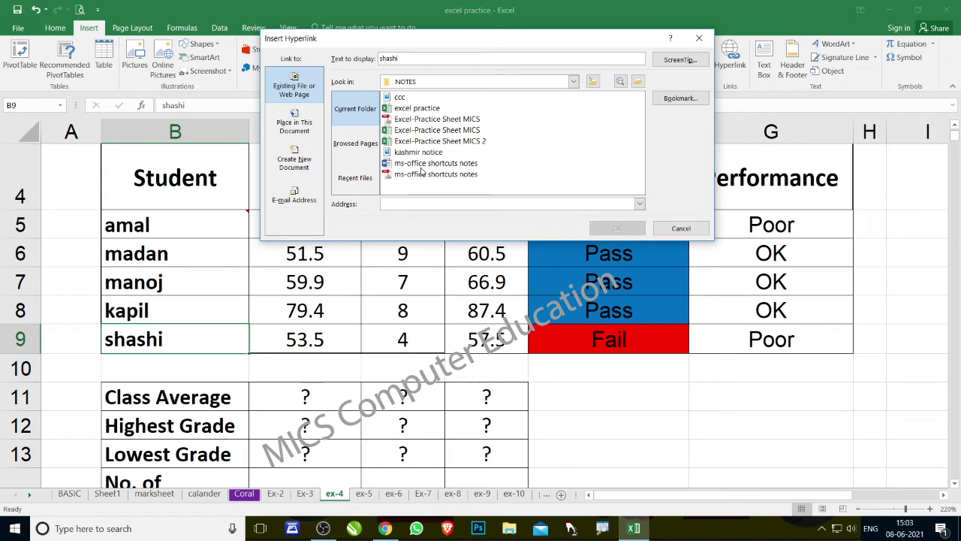
left_click(573, 81)
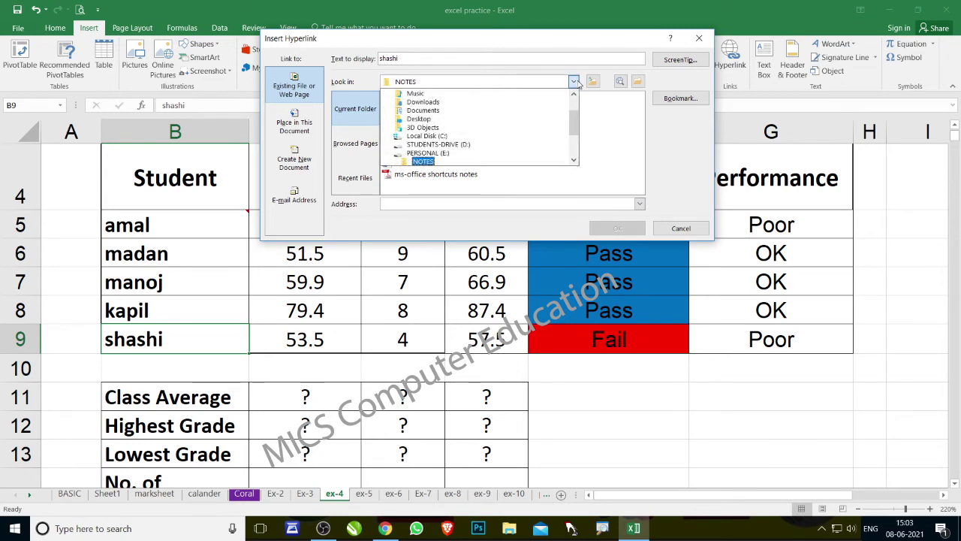
left_click(446, 145)
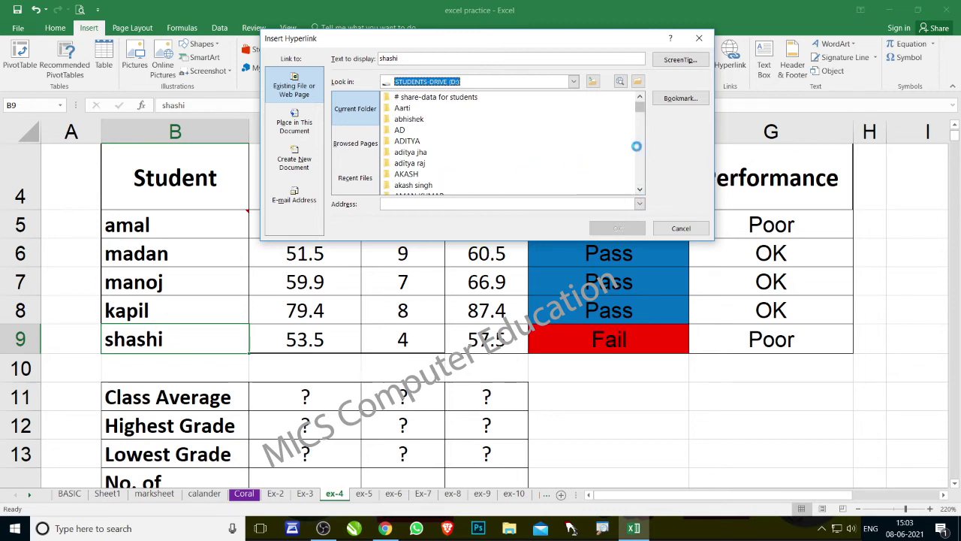
left_click_drag(640, 191, 640, 182)
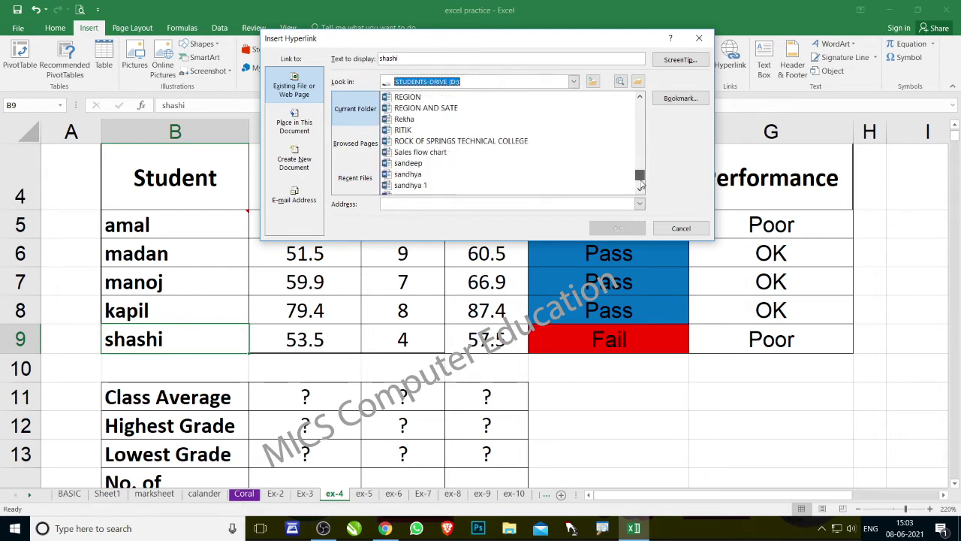
left_click(413, 165)
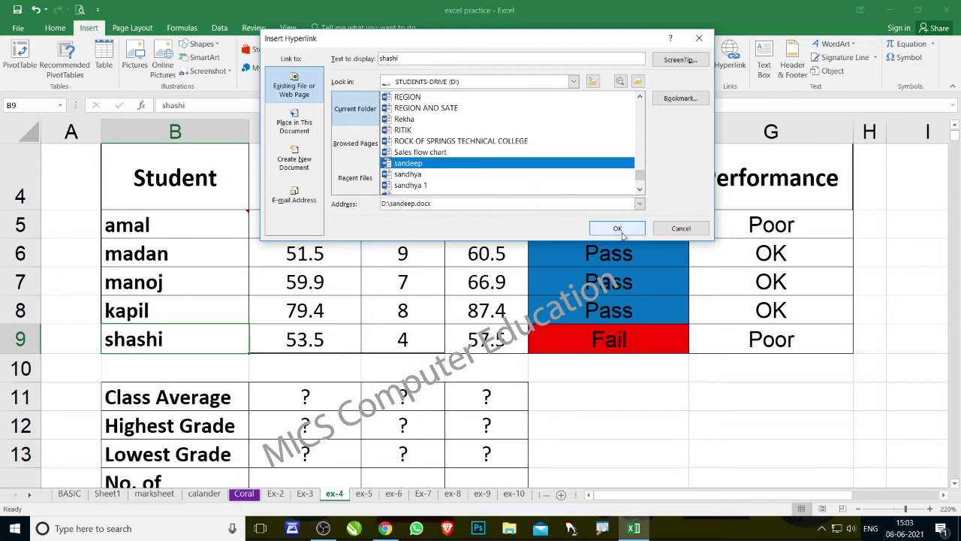
left_click(619, 229)
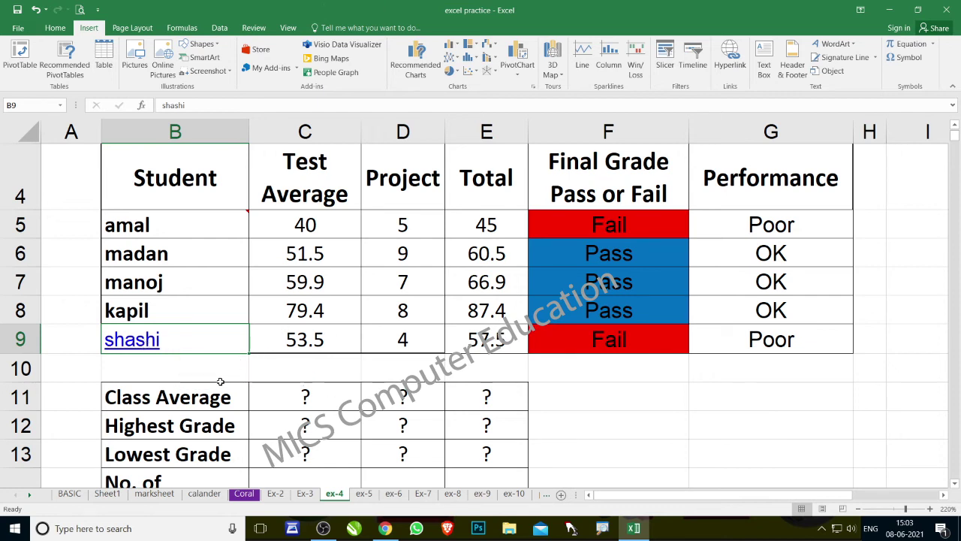
- Follow the B9 link to open the Word document, then close Word
left_click(144, 341)
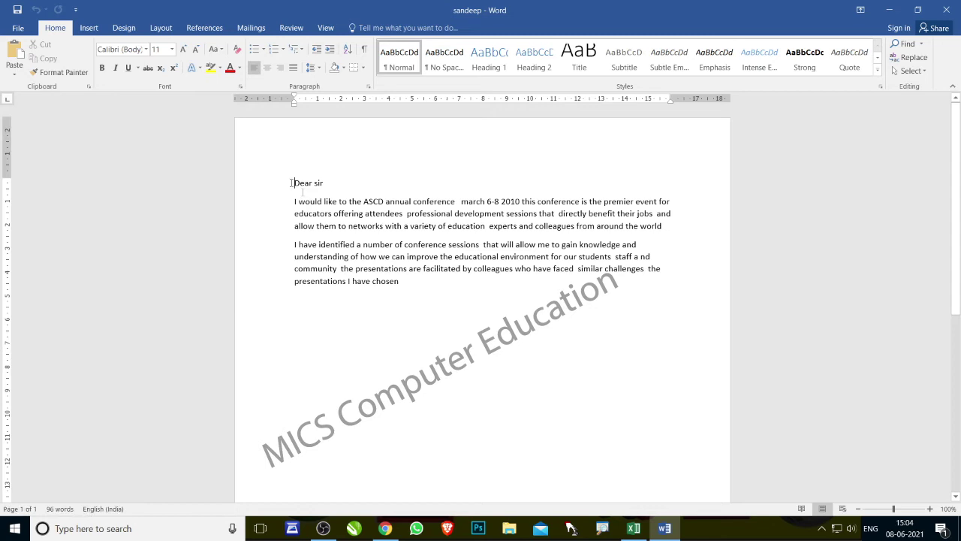
left_click(947, 10)
left_click(430, 338)
scroll(264, 377, "down", 1)
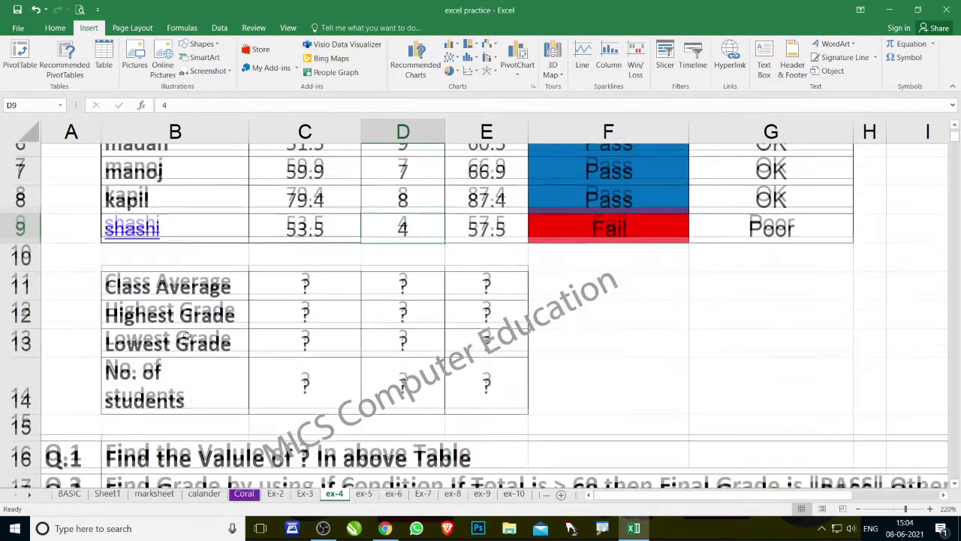
right_click(154, 217)
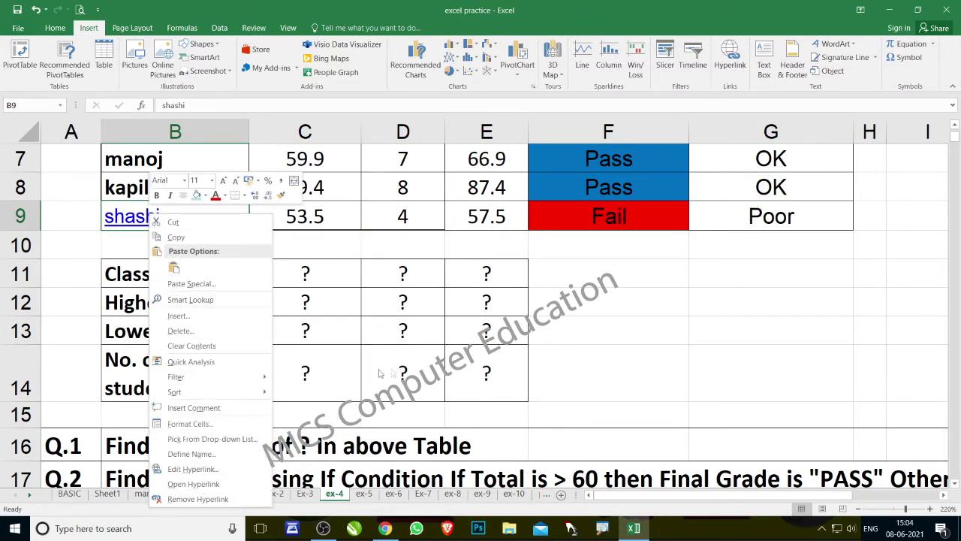
key("Escape")
scroll(461, 347, "down", 3)
scroll(461, 347, "down", 2)
scroll(461, 346, "up", 2)
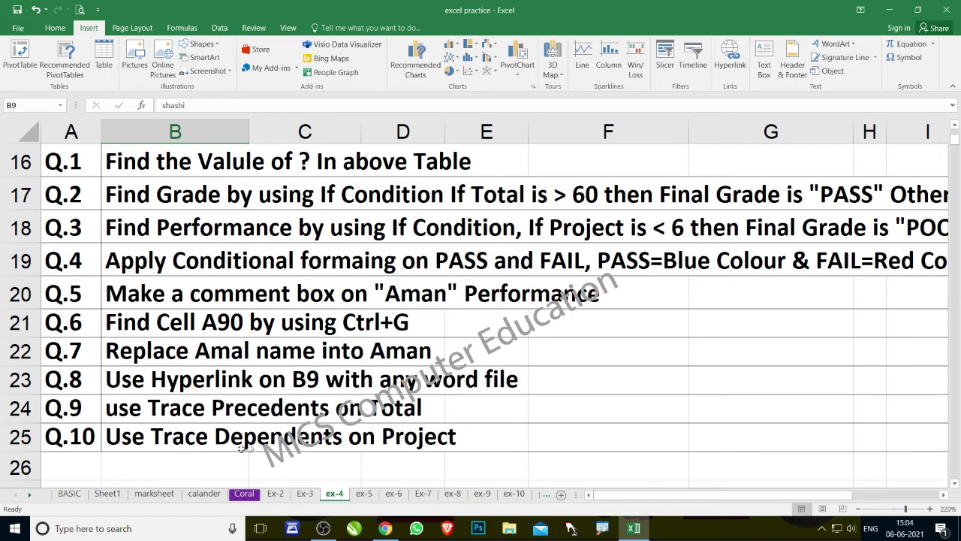
scroll(455, 404, "up", 3)
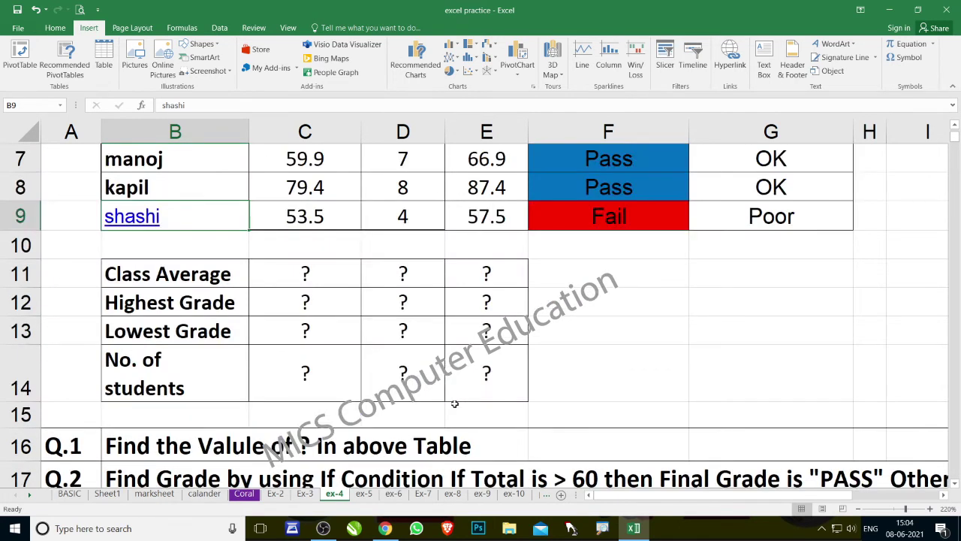
scroll(455, 404, "down", 3)
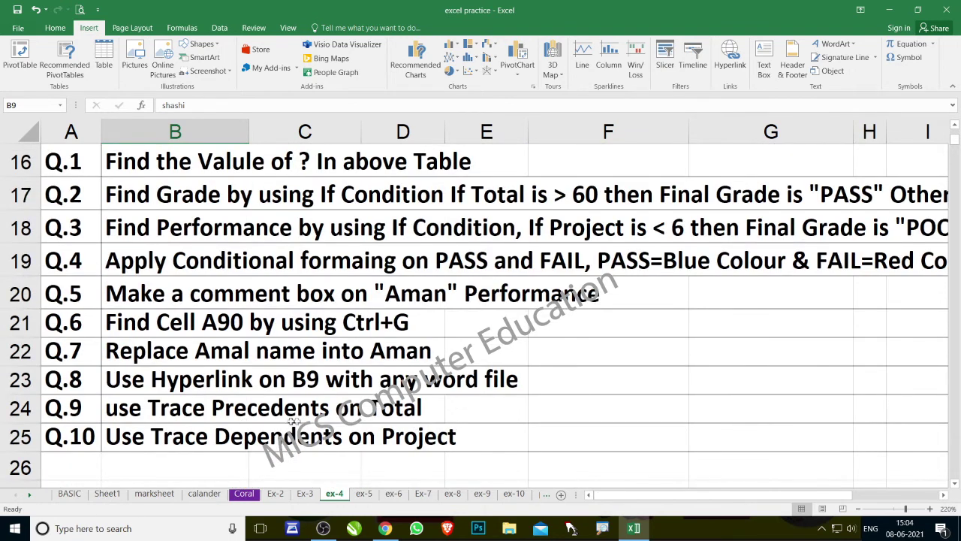
scroll(497, 426, "up", 3)
scroll(505, 414, "up", 2)
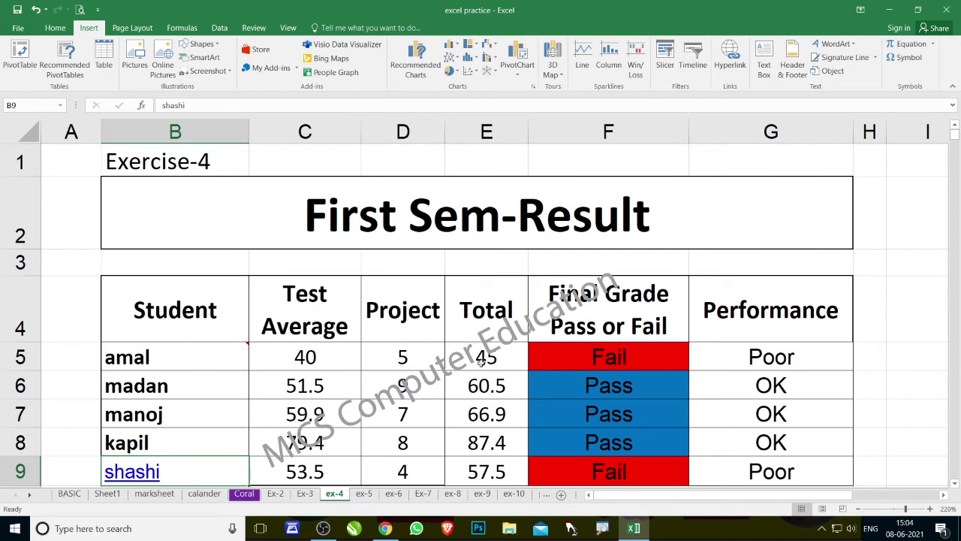
left_click(482, 361)
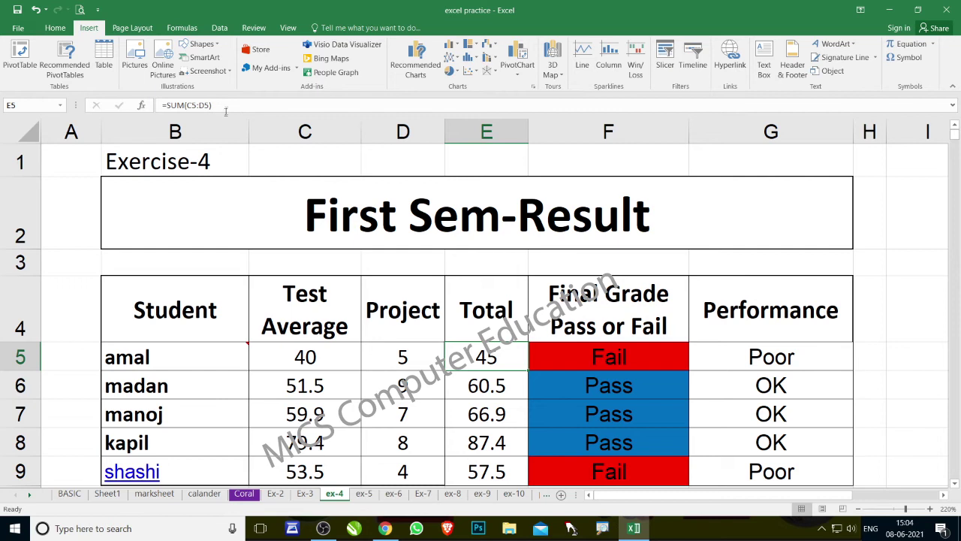
key("F2")
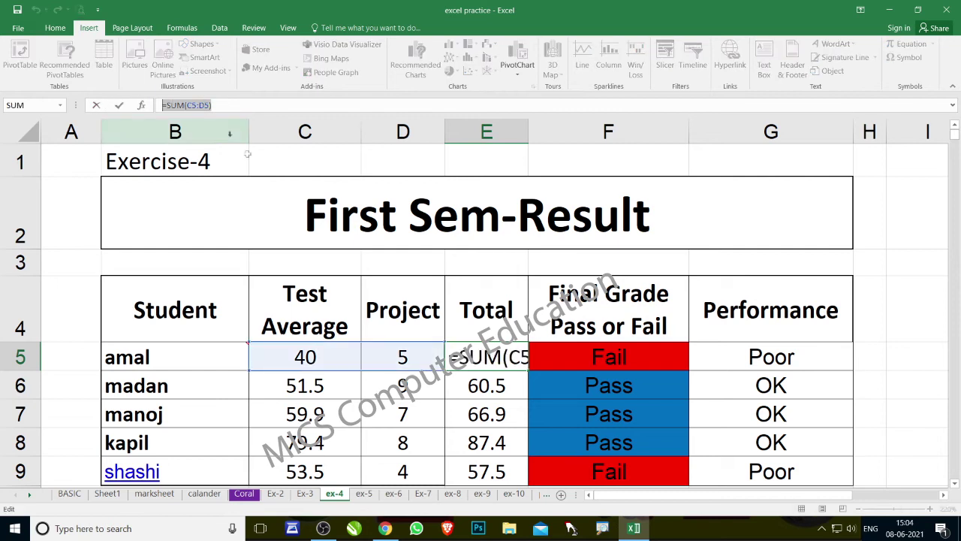
key("Escape")
type("=")
key("Down")
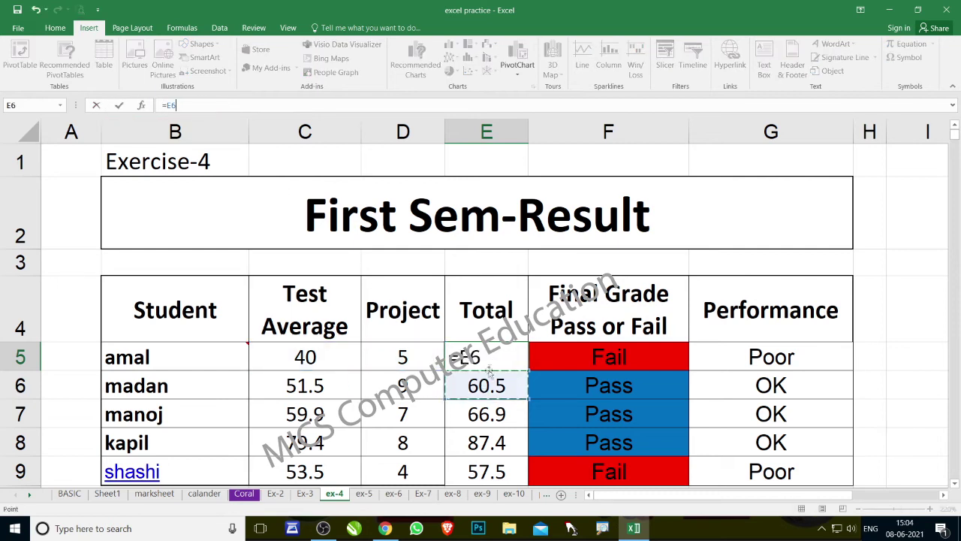
key("Escape")
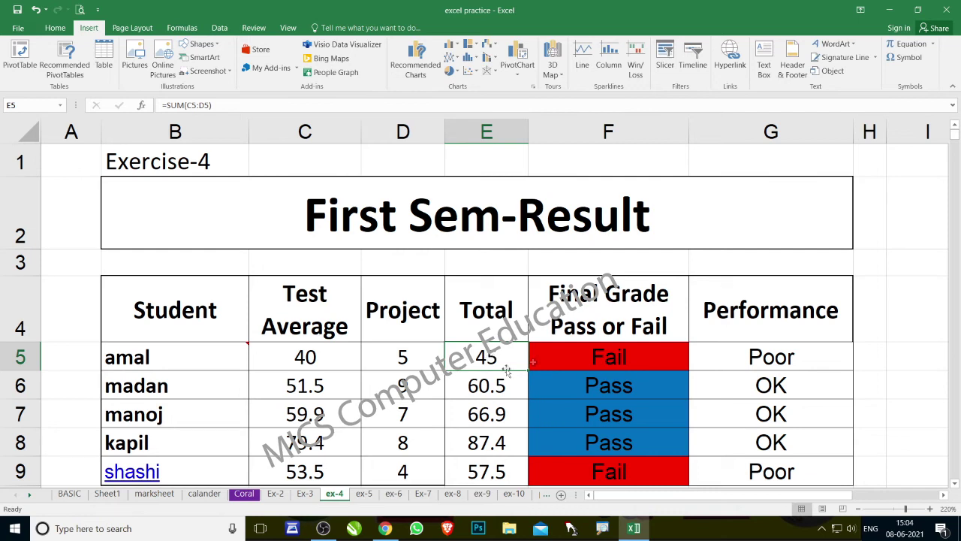
- Trace precedents of the Total in E5, showing arrows from C5:D5
left_click(222, 32)
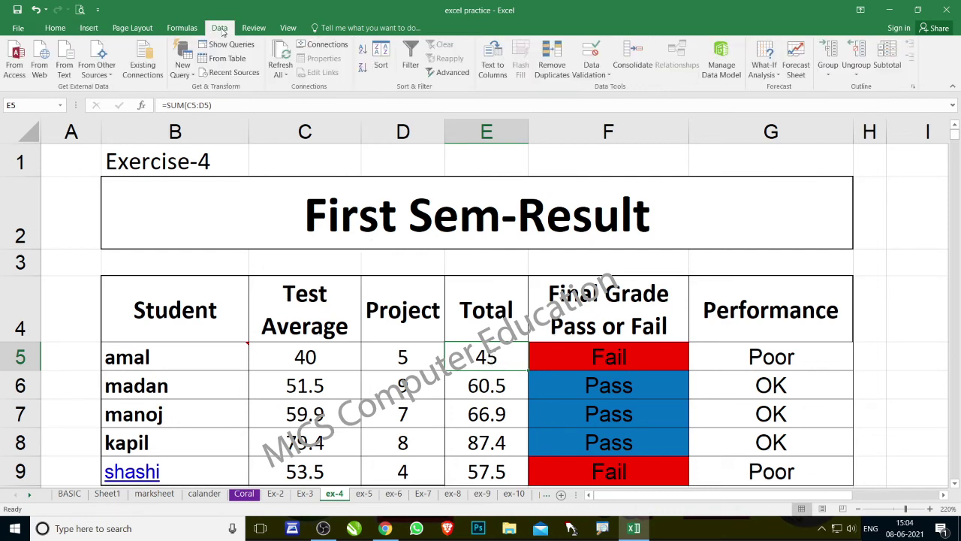
left_click(183, 31)
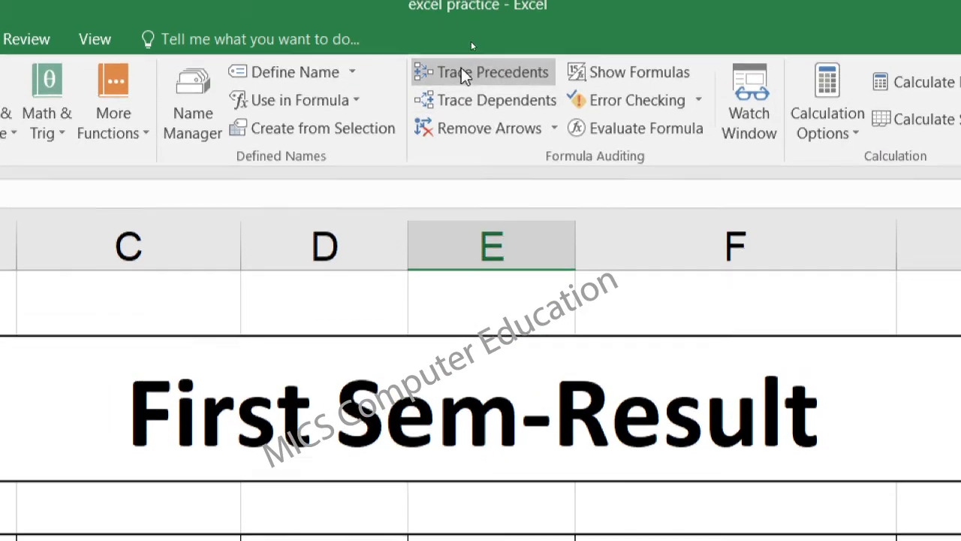
left_click(509, 82)
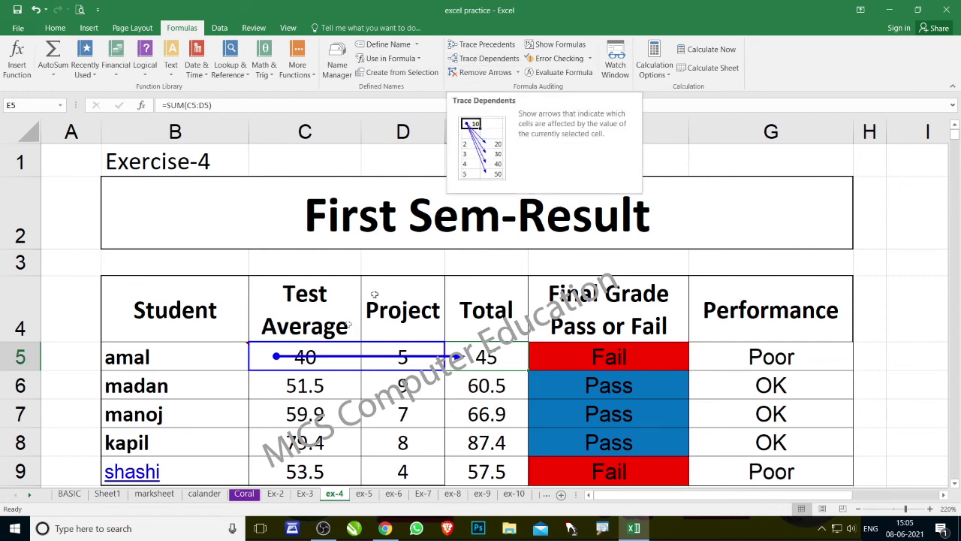
- Trace dependents of C7's Test Average 59.9, showing its arrow to E7
left_click(303, 415)
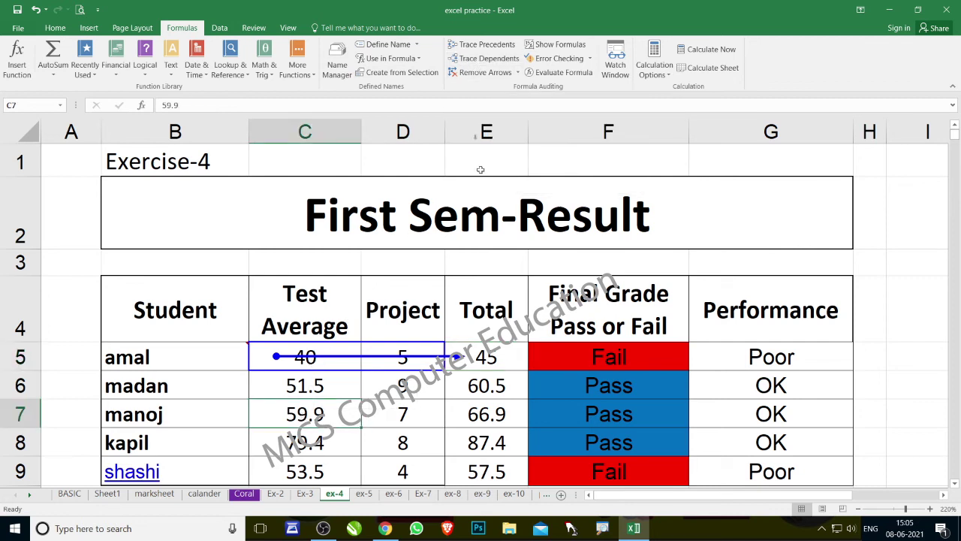
left_click(487, 58)
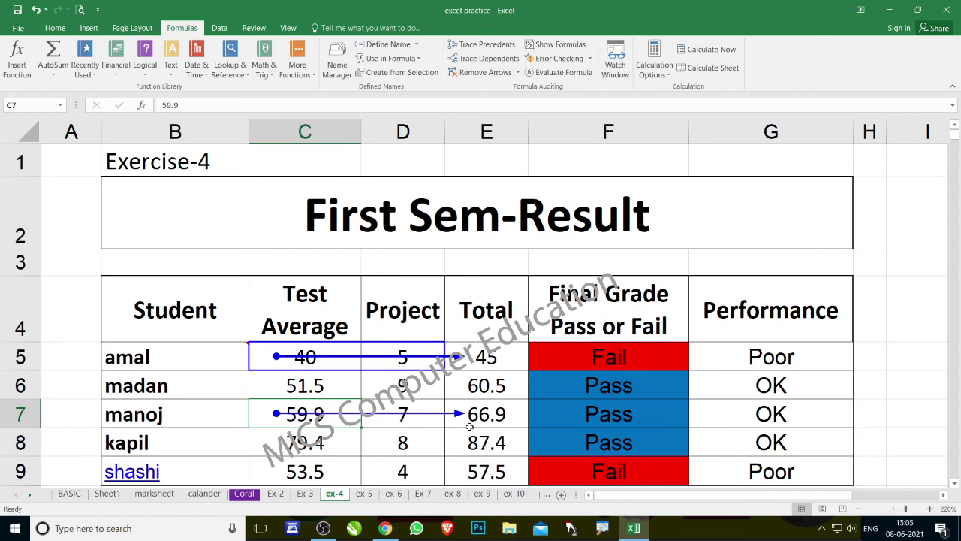
scroll(466, 425, "down", 1)
- Start an AVERAGE formula in C11, dismissing the missing-parenthesis warnings
left_click(326, 399)
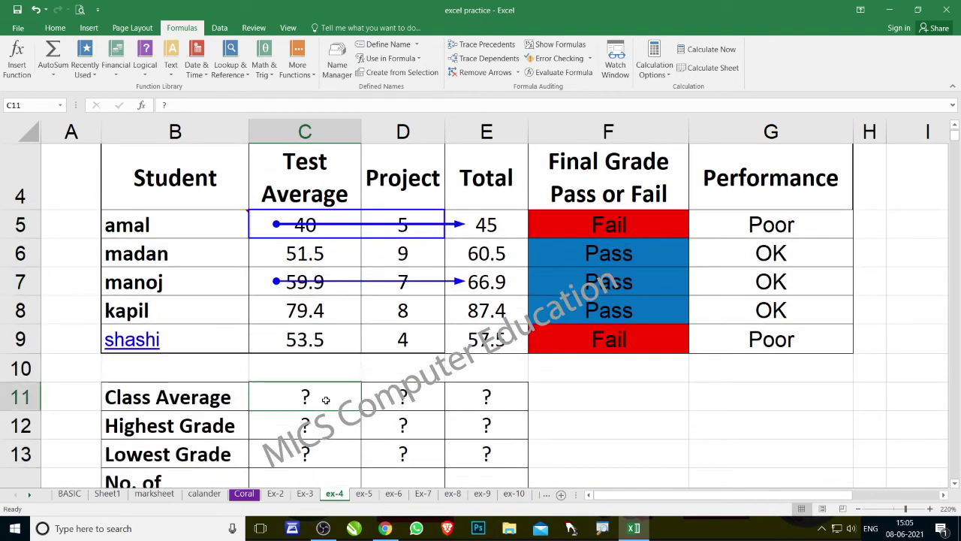
type("=a")
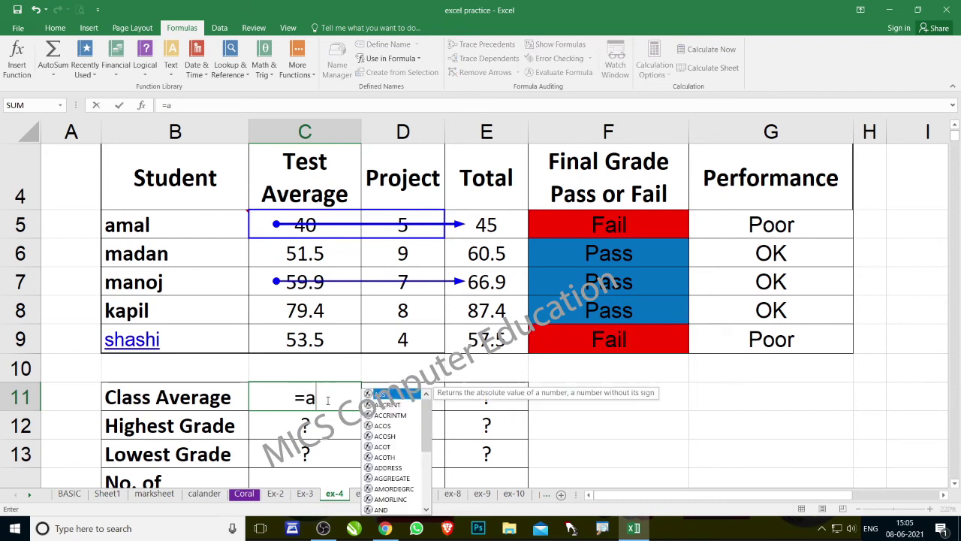
type("v")
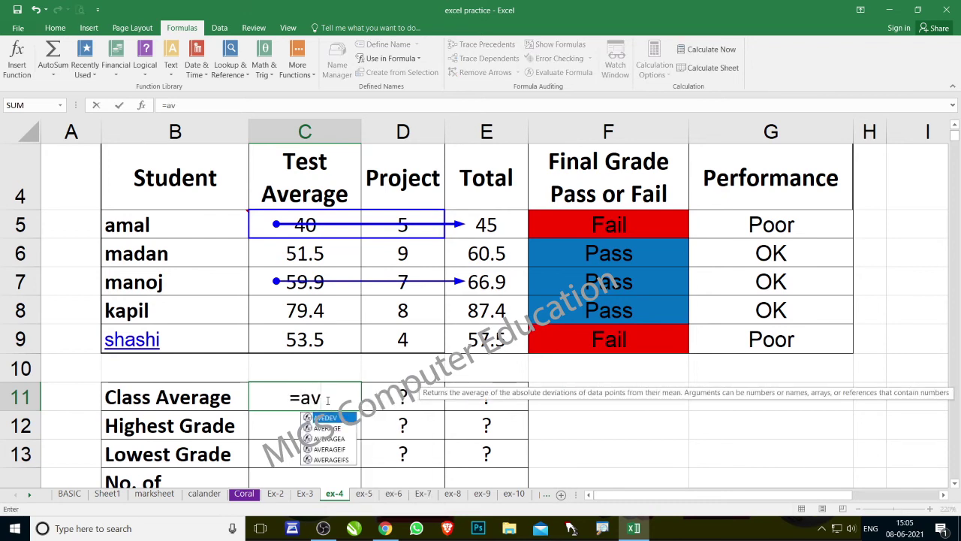
key("Down")
key("Tab")
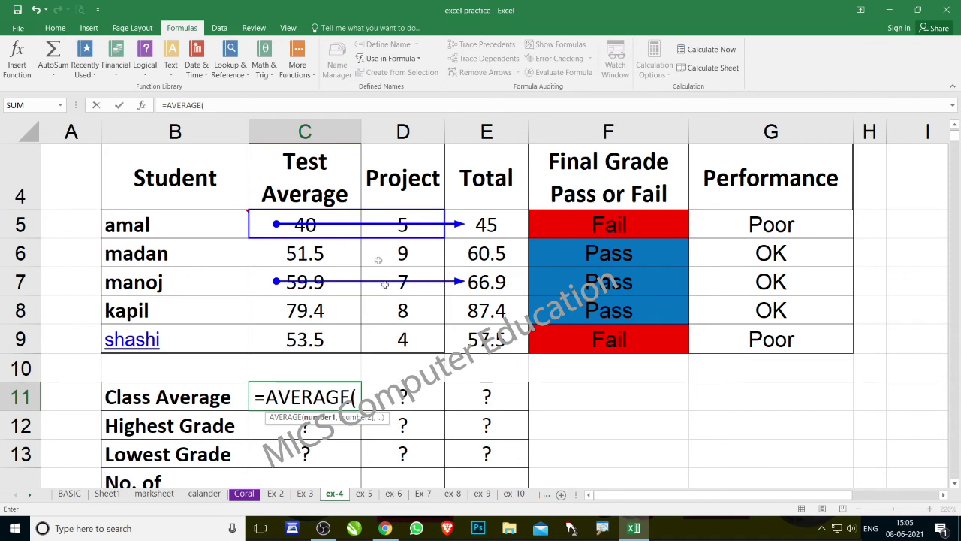
key("Return")
left_click(483, 300)
key("Return")
left_click(481, 299)
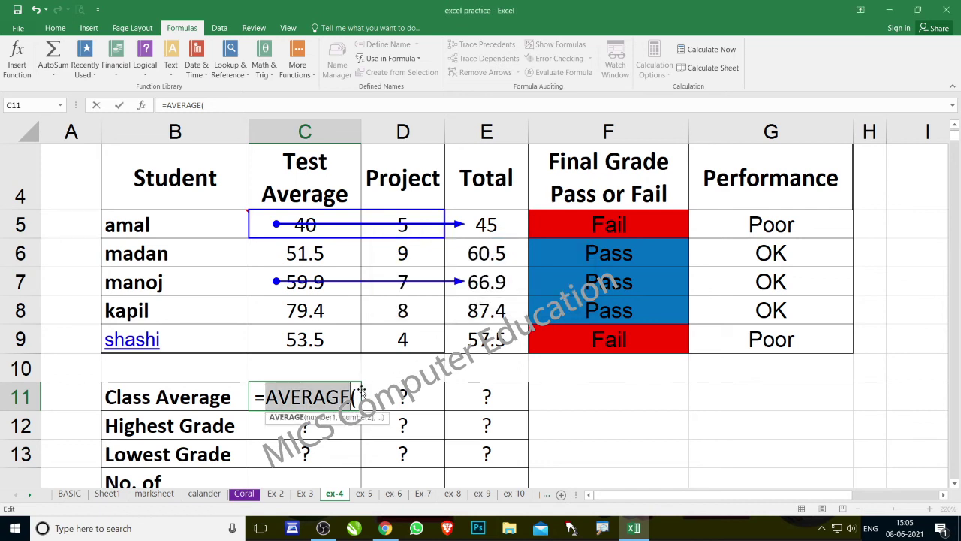
- Enter =AVERAGE(C5:C9) in C11 for 56.86, then trace dependents of C12
key("BackSpace")
key("BackSpace")
type("average")
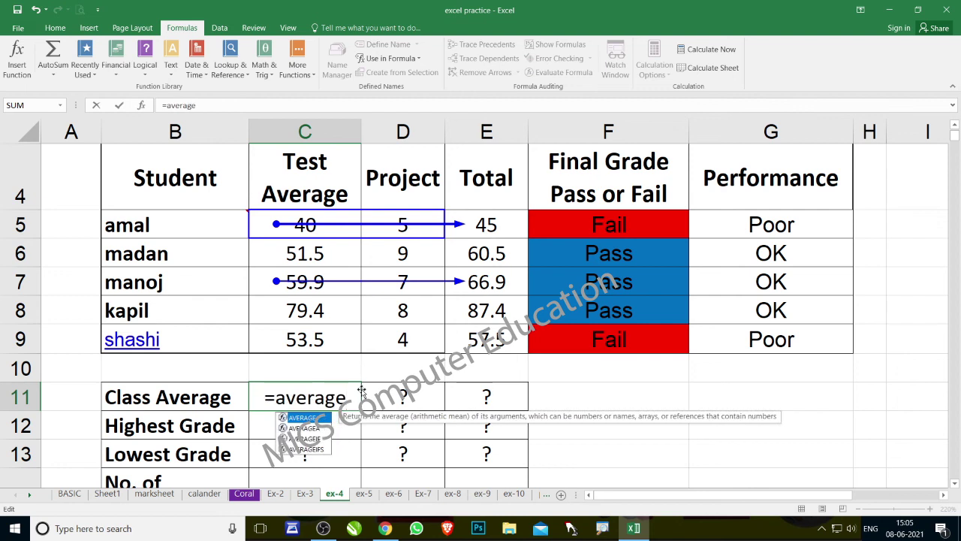
key("Tab")
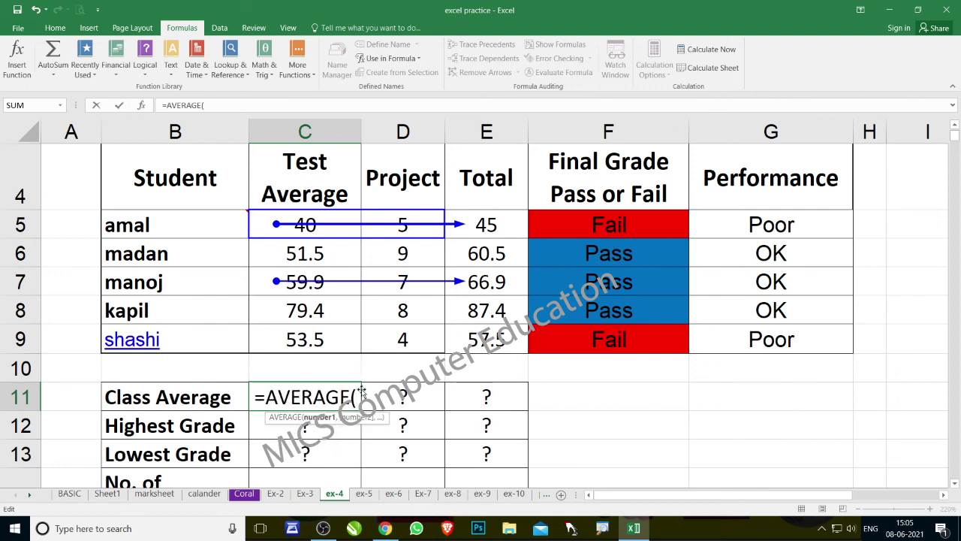
left_click_drag(334, 240, 319, 342)
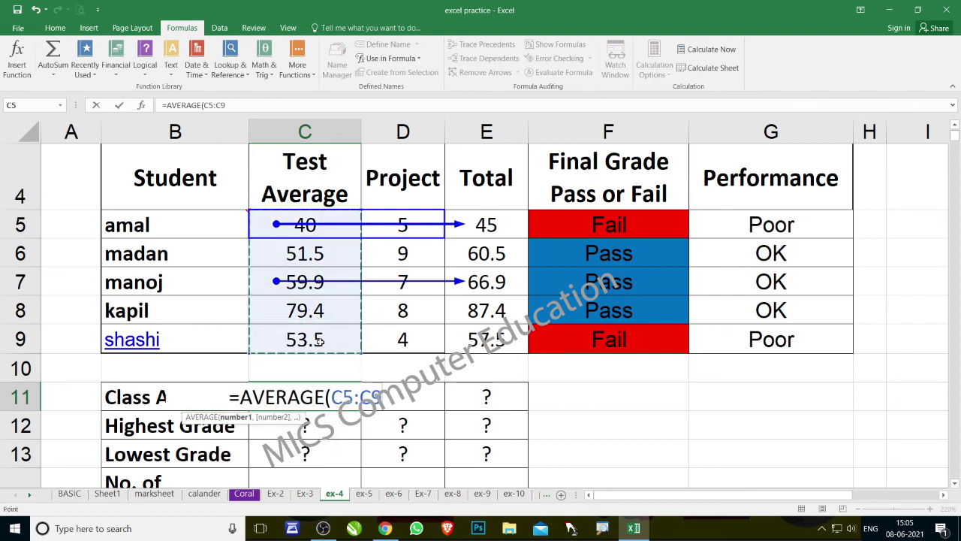
key("Return")
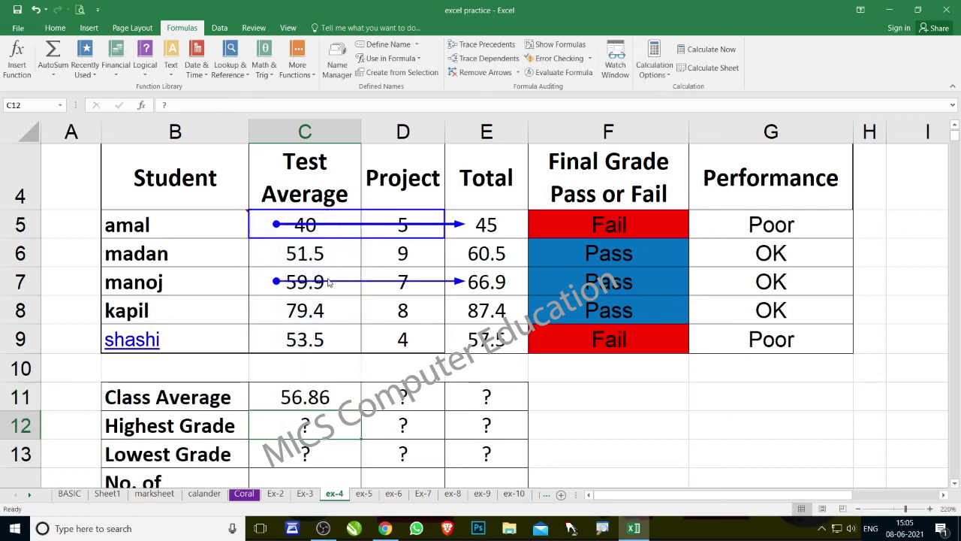
left_click(488, 58)
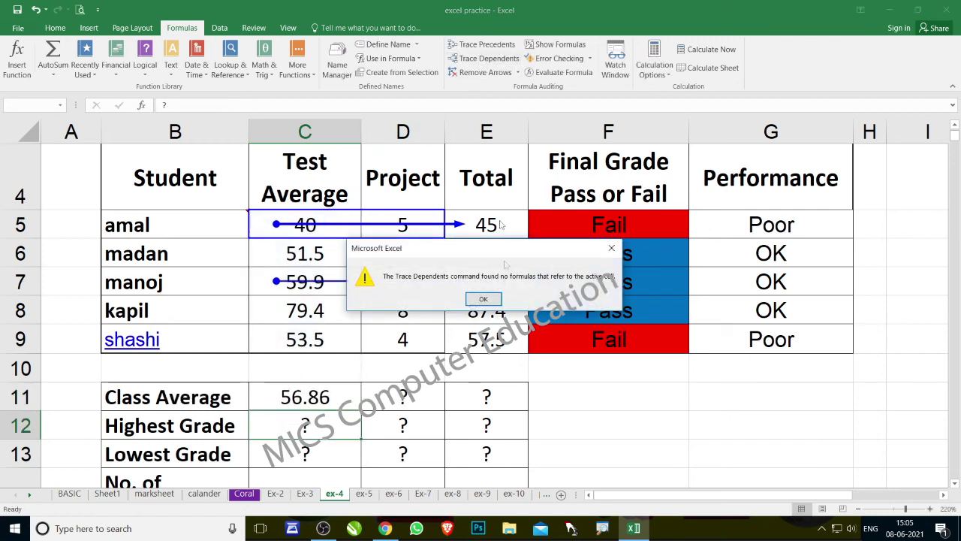
- Clear the old trace arrows and trace dependents of madan's Test Average in C6
left_click(487, 299)
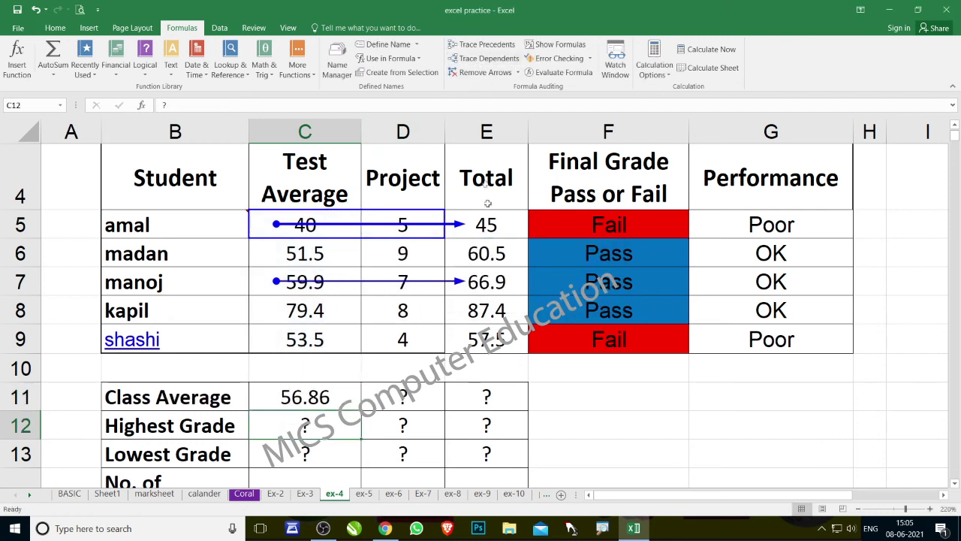
left_click(484, 72)
left_click(324, 260)
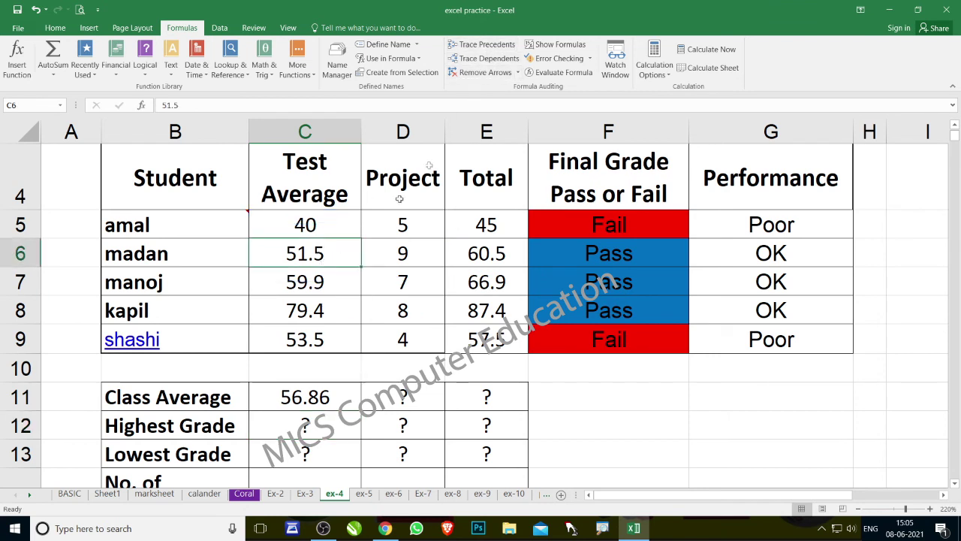
left_click(488, 57)
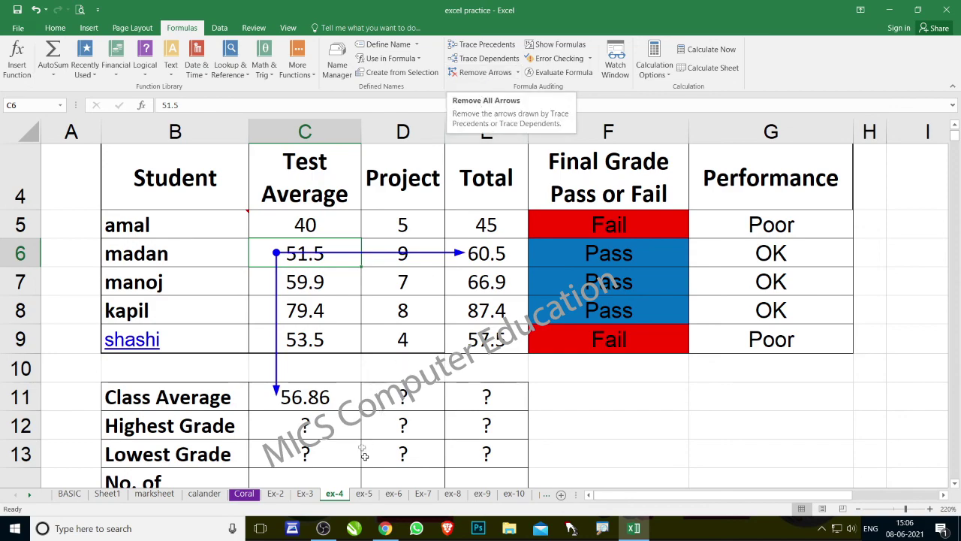
- Copy the C11 Class Average across to D11 (6.6) and E11 (63.46)
scroll(365, 451, "down", 5)
scroll(365, 451, "down", 2)
scroll(349, 438, "up", 2)
scroll(378, 375, "up", 2)
scroll(379, 376, "up", 1)
scroll(378, 375, "up", 2)
left_click(331, 398)
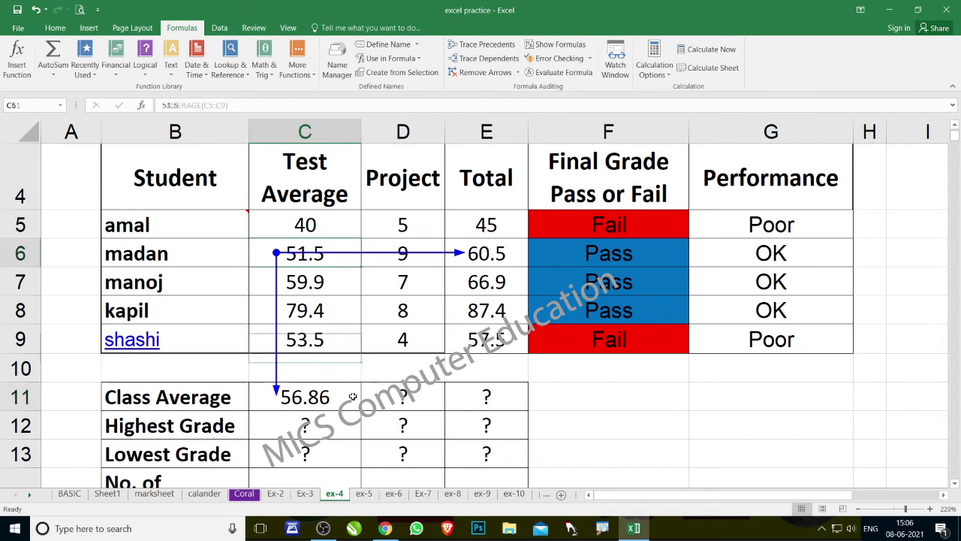
left_click_drag(360, 410, 513, 404)
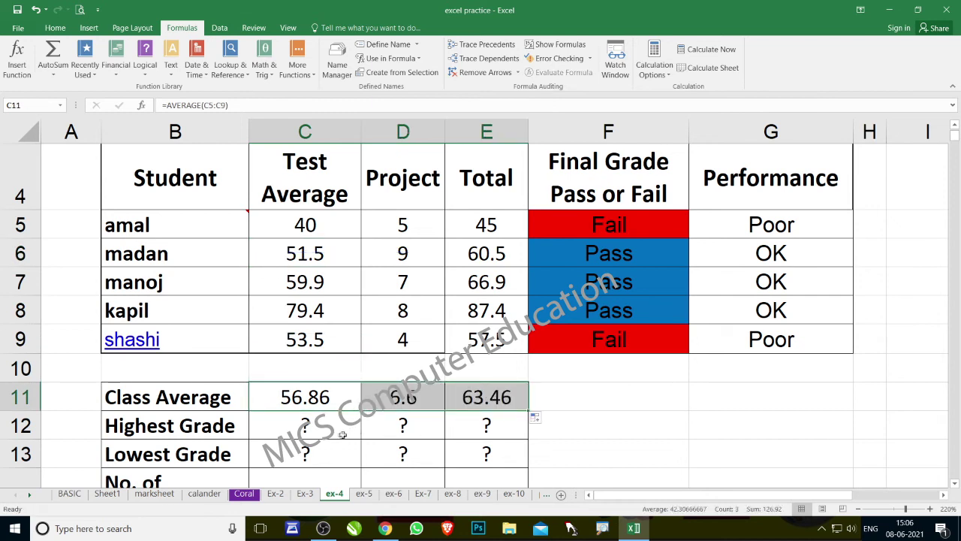
- Enter =MAX(C5:C9) in C12 (79.4) and =MIN(C5:C9) in C13 (40)
left_click(340, 433)
type("=max")
key("Tab")
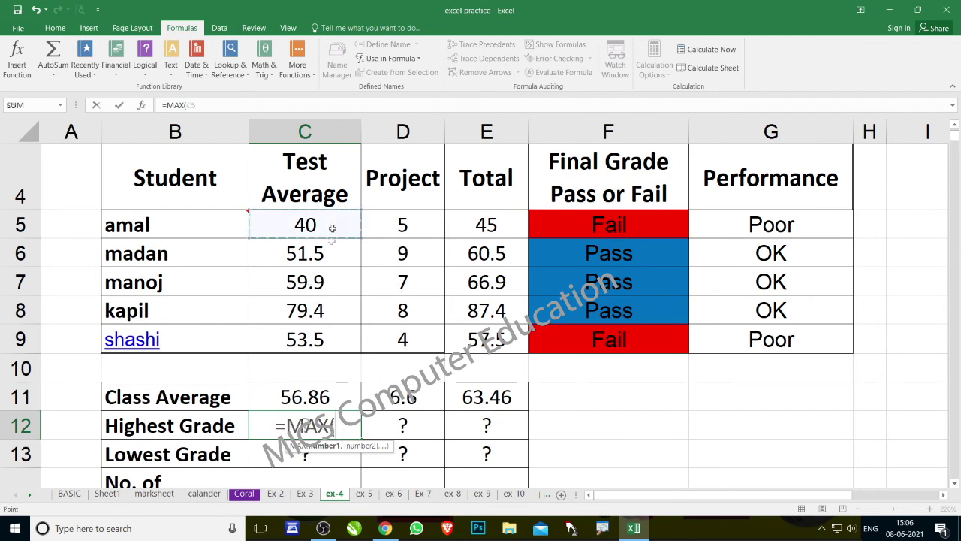
left_click_drag(334, 226, 328, 339)
key("Return")
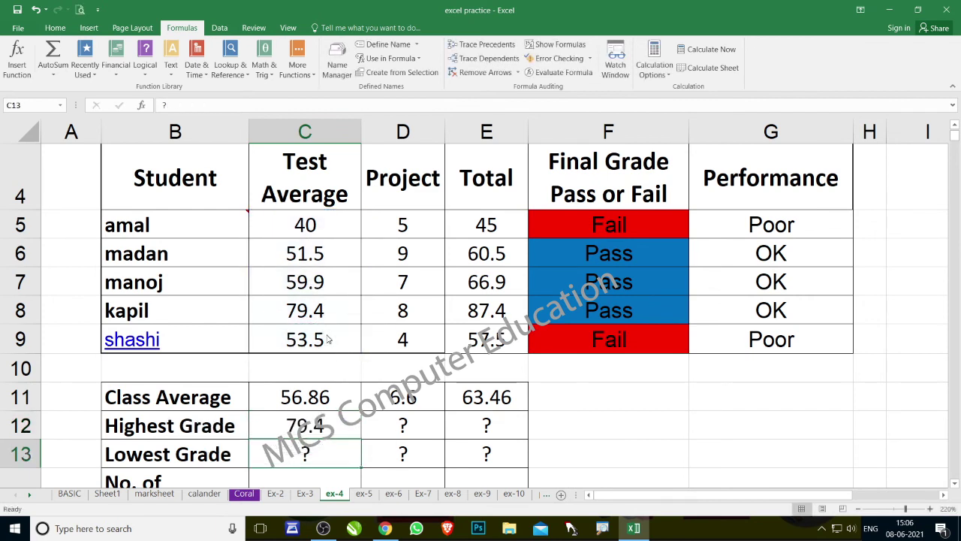
type("=")
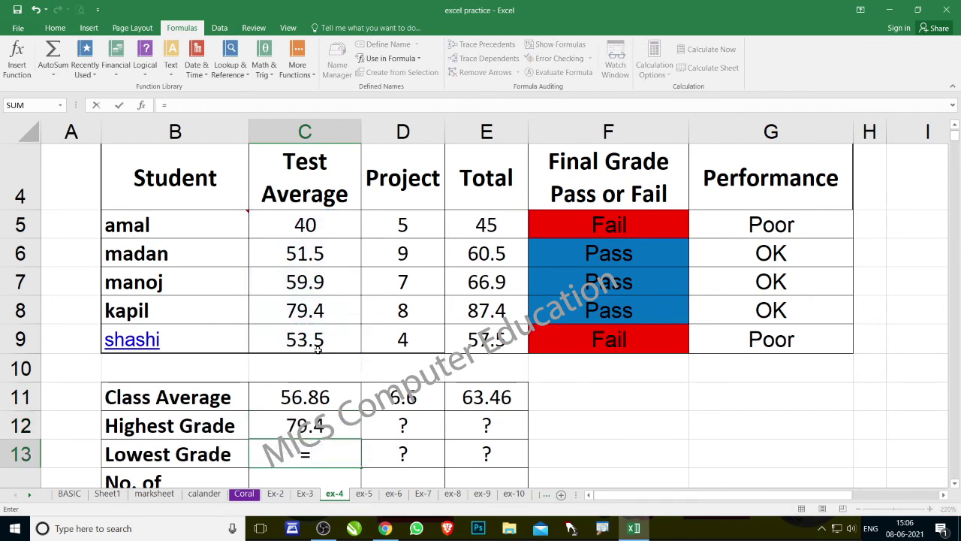
type("min")
key("Tab")
left_click_drag(331, 212, 314, 338)
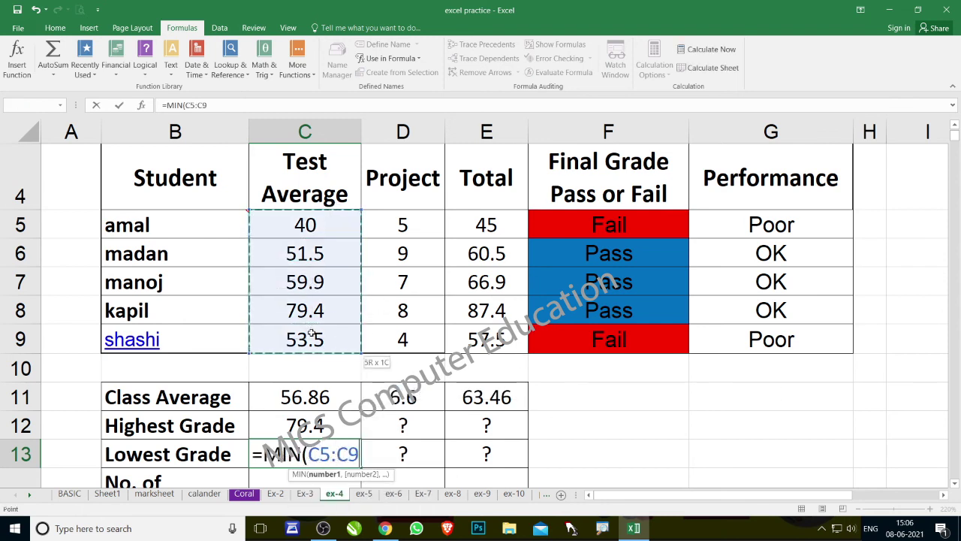
key("Return")
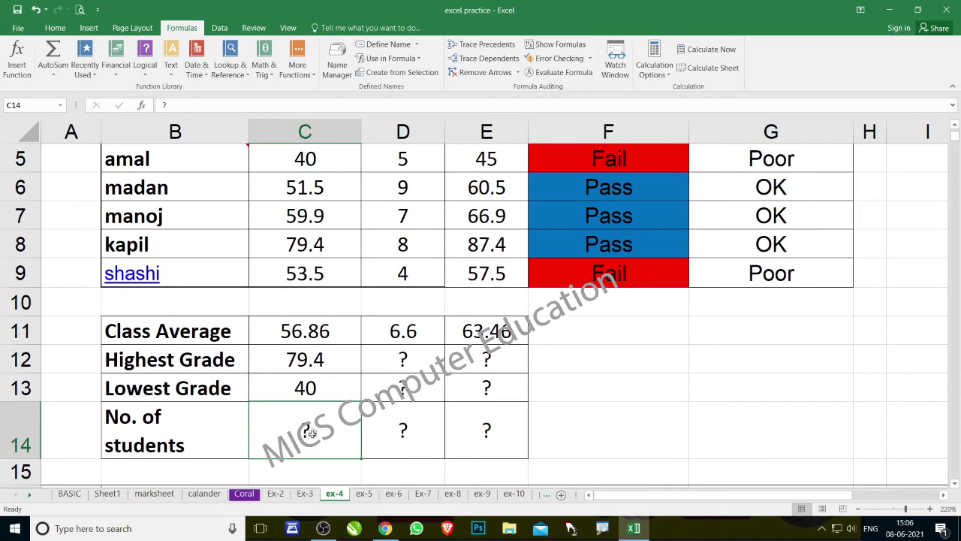
- Enter =COUNT(C5:C9) in C14 (5) and extend C11:C14 across to Project
left_click(956, 126)
scroll(621, 376, "down", 1)
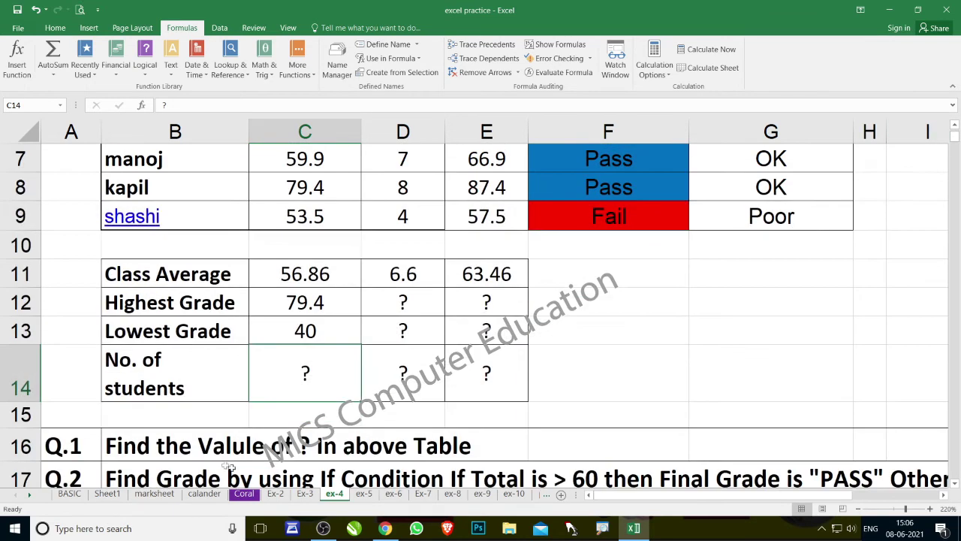
type("=")
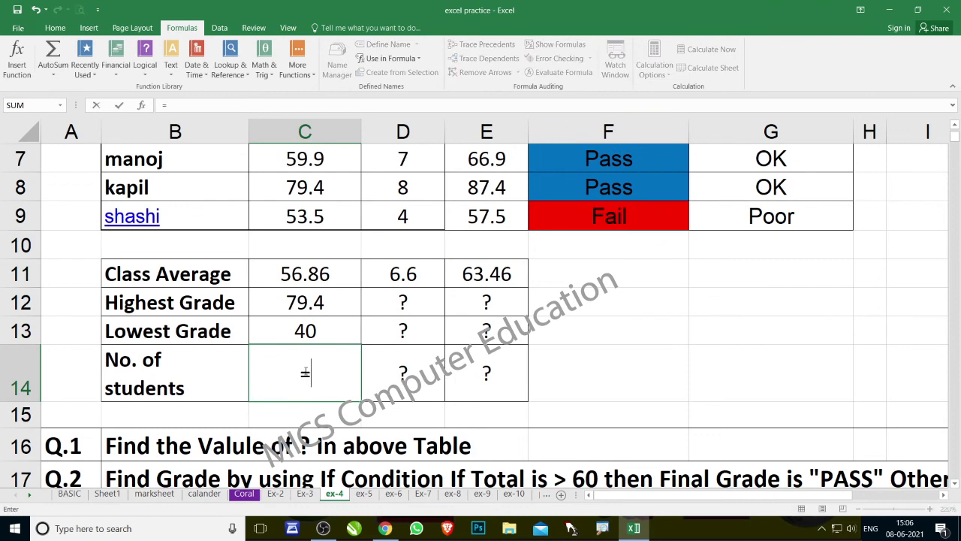
type("count")
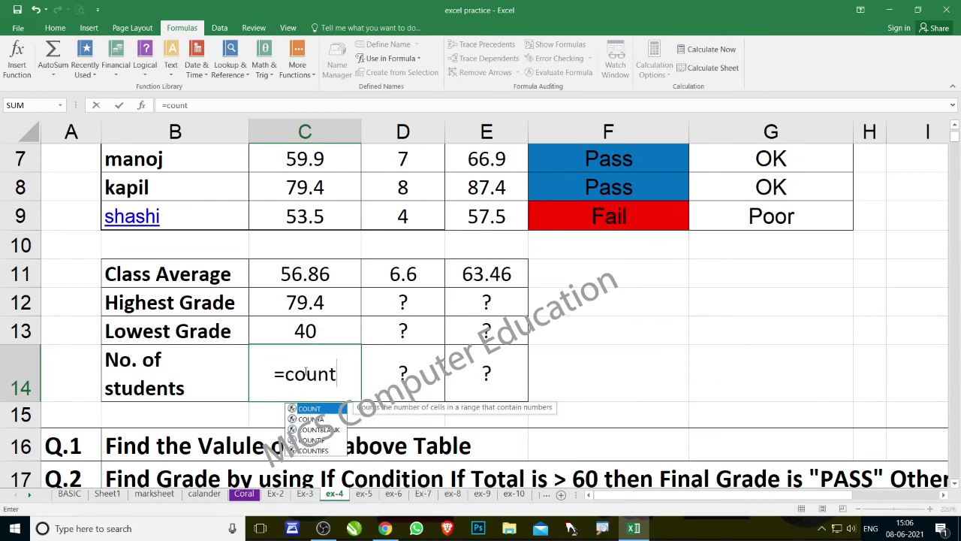
key("Tab")
scroll(316, 287, "up", 2)
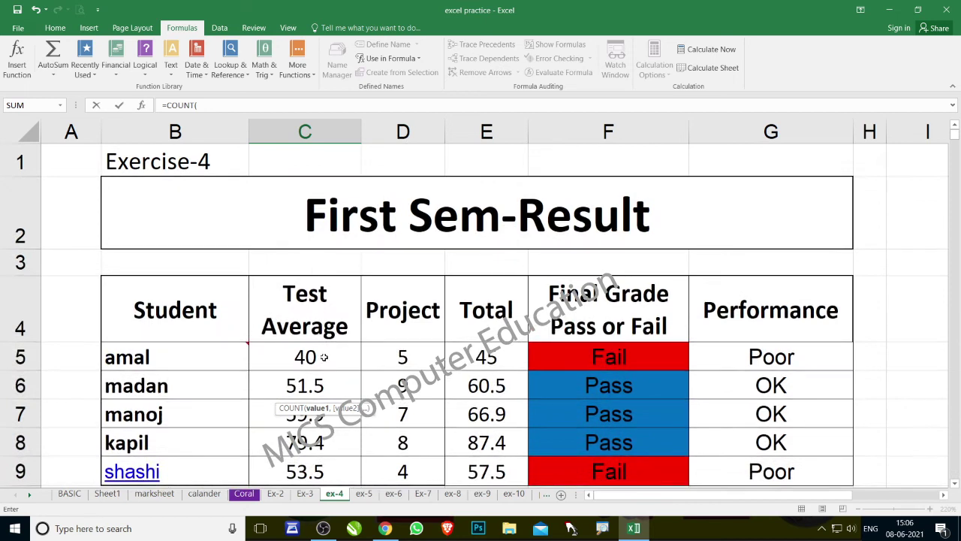
left_click_drag(325, 357, 323, 465)
key("Return")
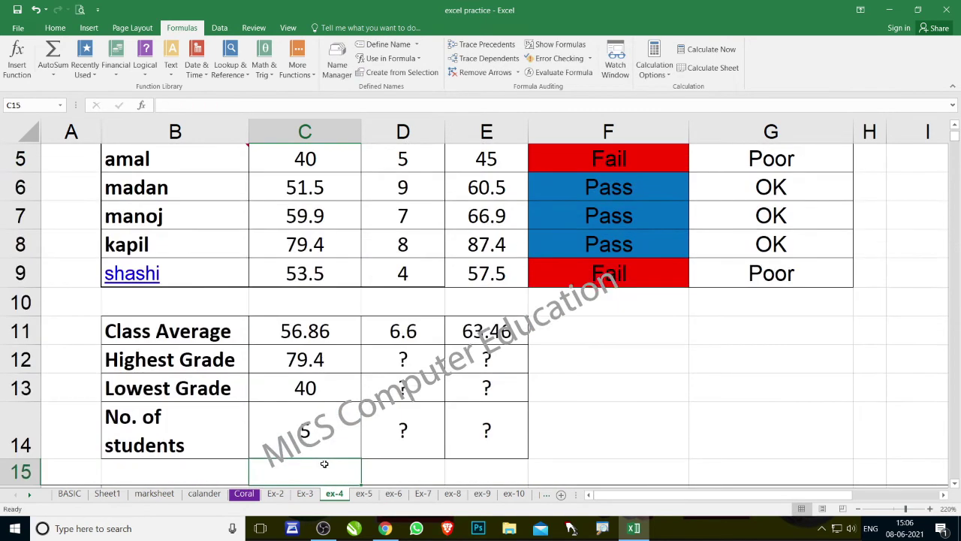
mouse_move(344, 338)
left_mouse_down()
mouse_move(349, 445)
mouse_move(518, 452)
left_mouse_up()
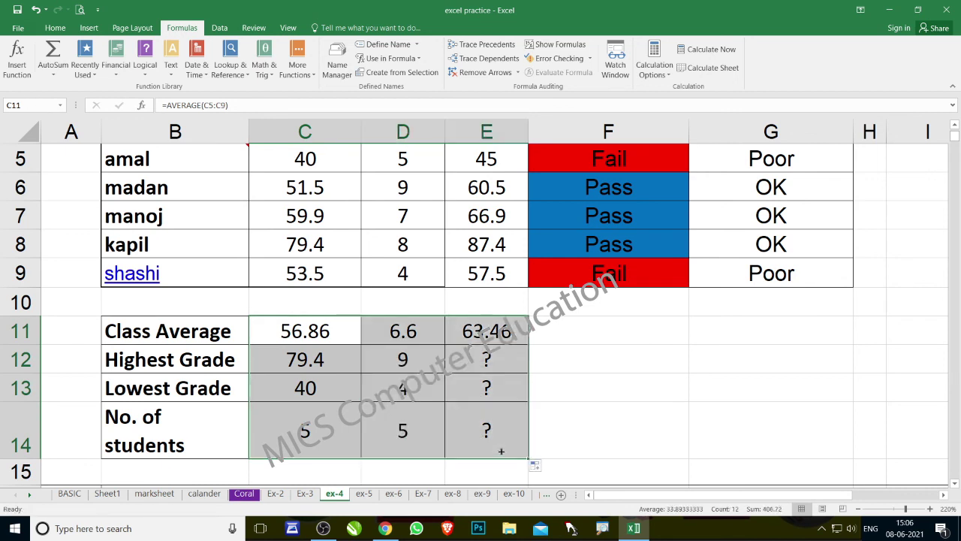
- Deselect the summary range and collapse the ribbon via the Home tab to show more rows
left_click(600, 391)
scroll(544, 411, "up", 1)
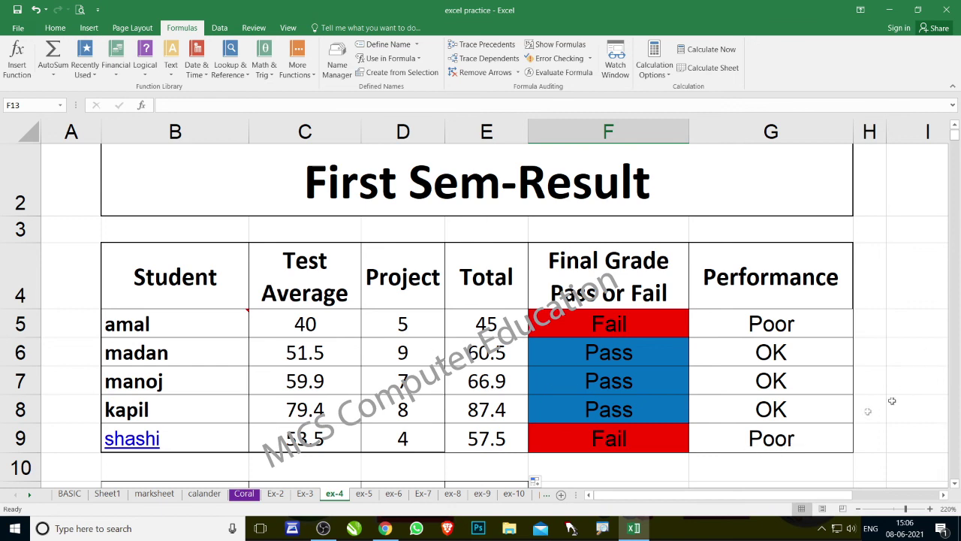
left_click(825, 427)
left_click(895, 353)
left_click(282, 398)
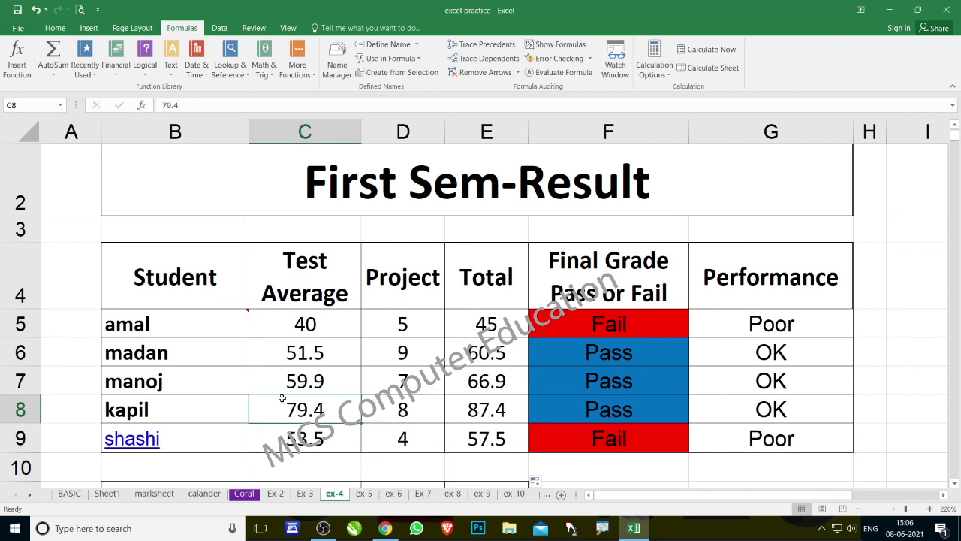
left_click(55, 29)
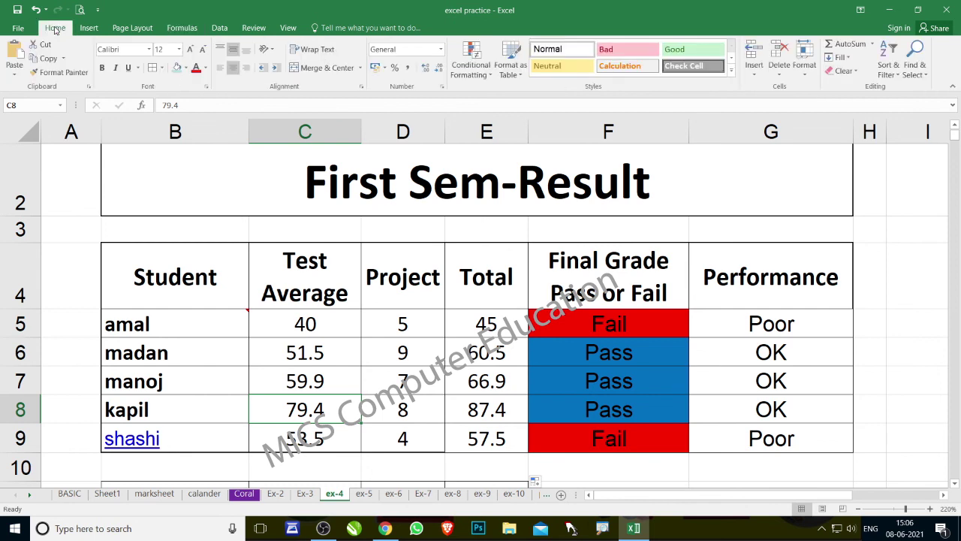
double_click(54, 29)
left_click(333, 277)
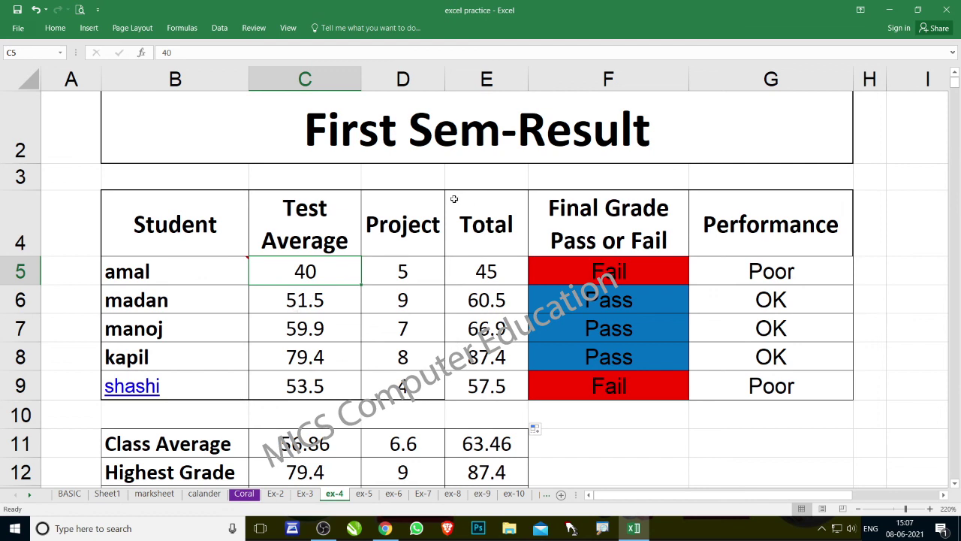
left_click(622, 444)
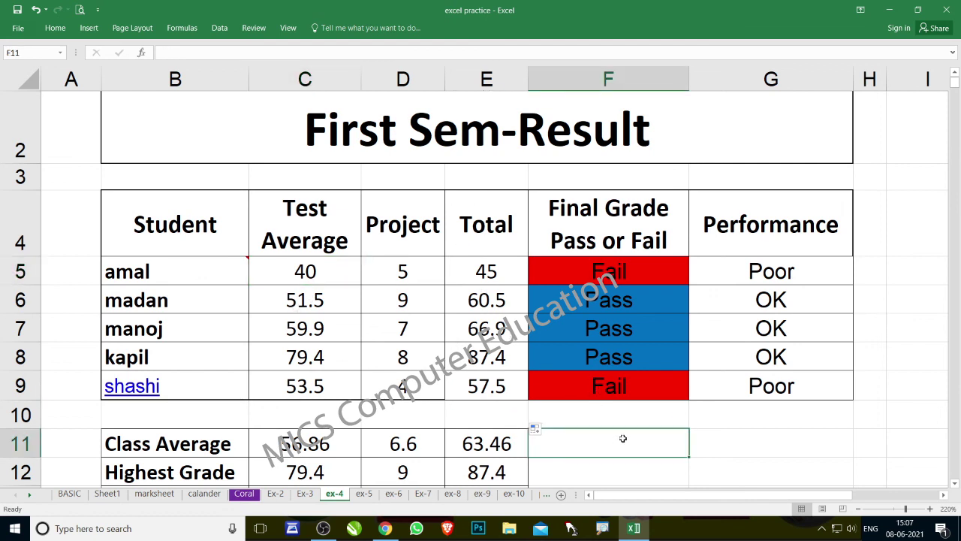